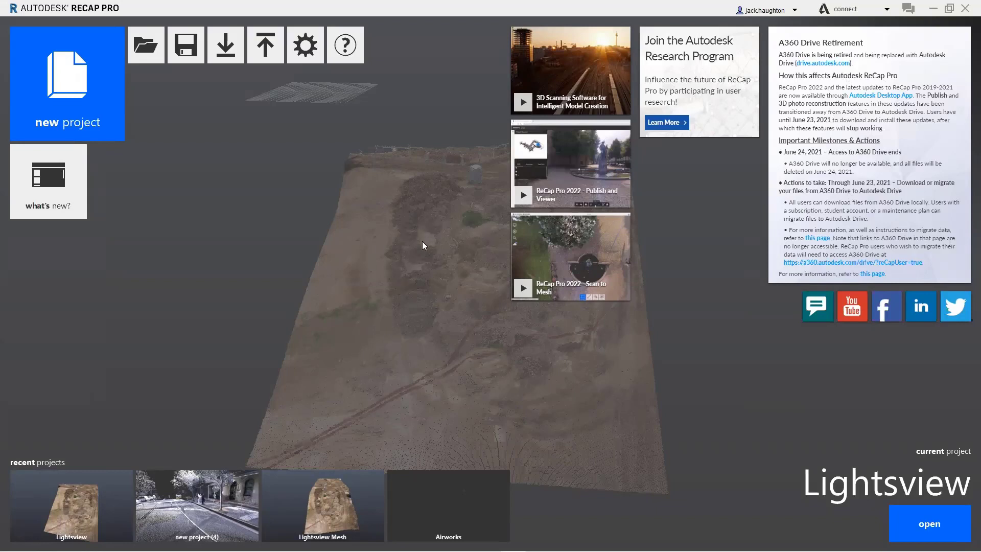
View the project types offered for a new project and dismiss the choice without creating one.
click(379, 227)
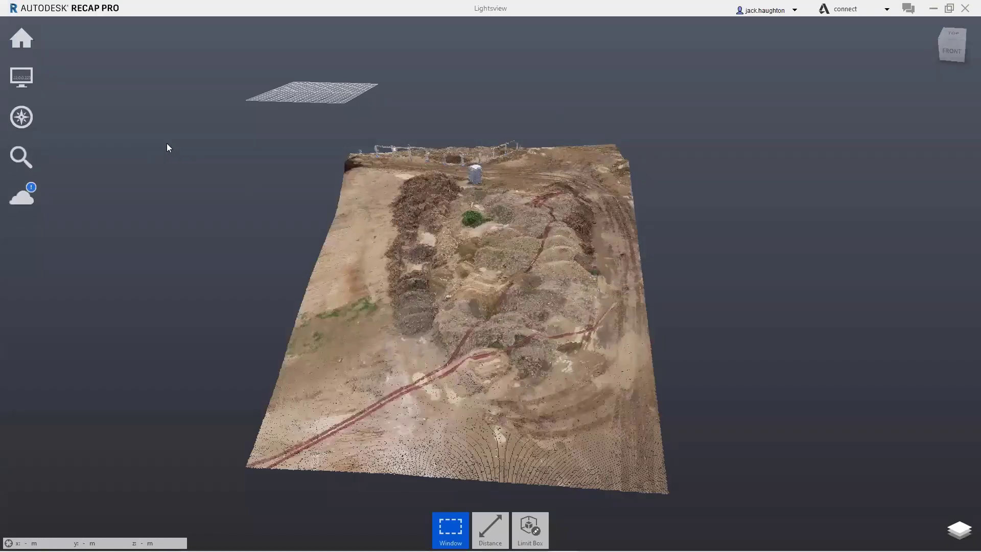
mouse_move(27, 36)
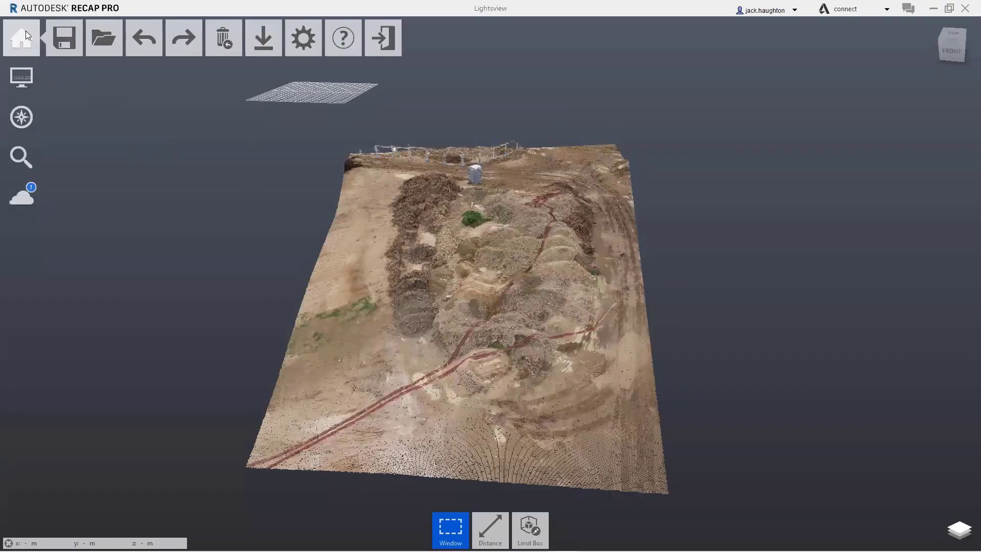
click(28, 36)
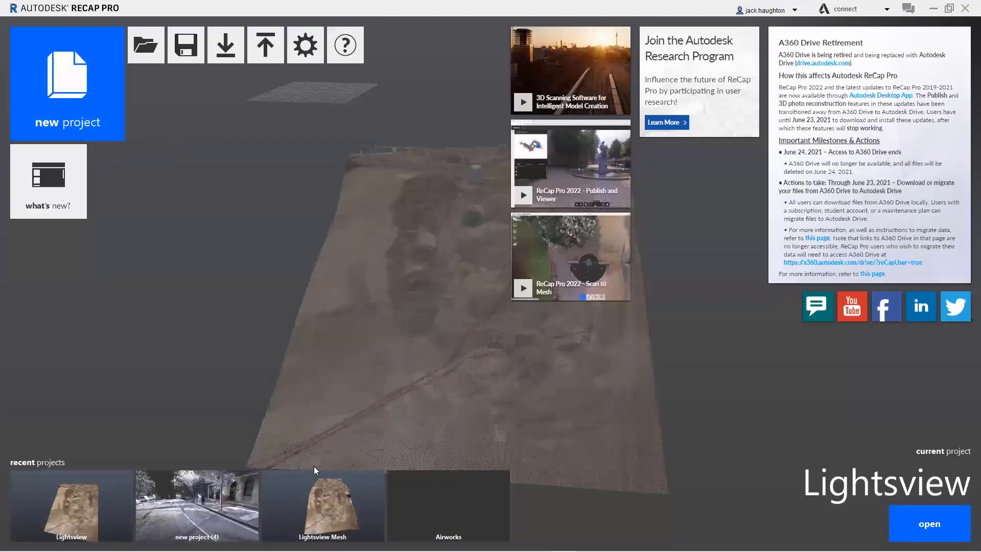
click(75, 70)
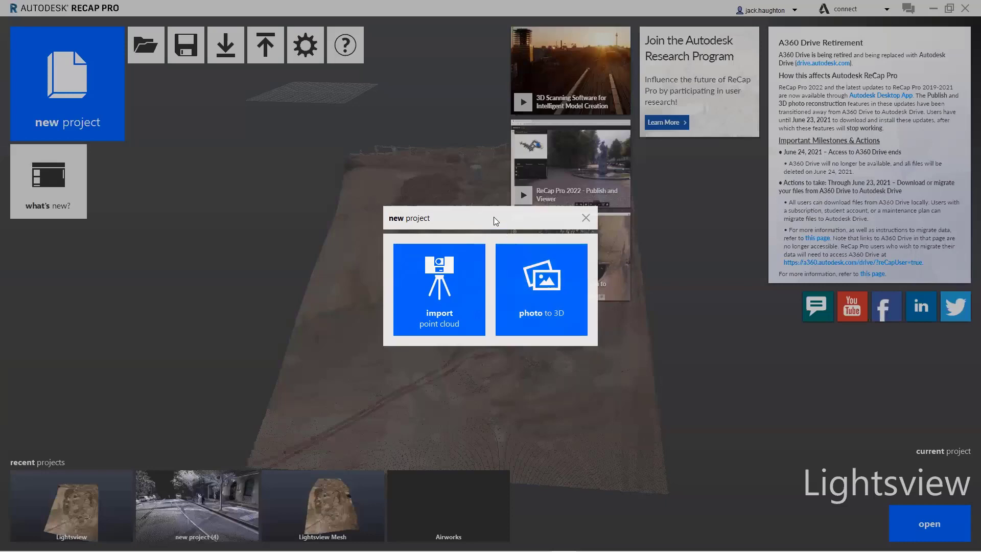
click(586, 218)
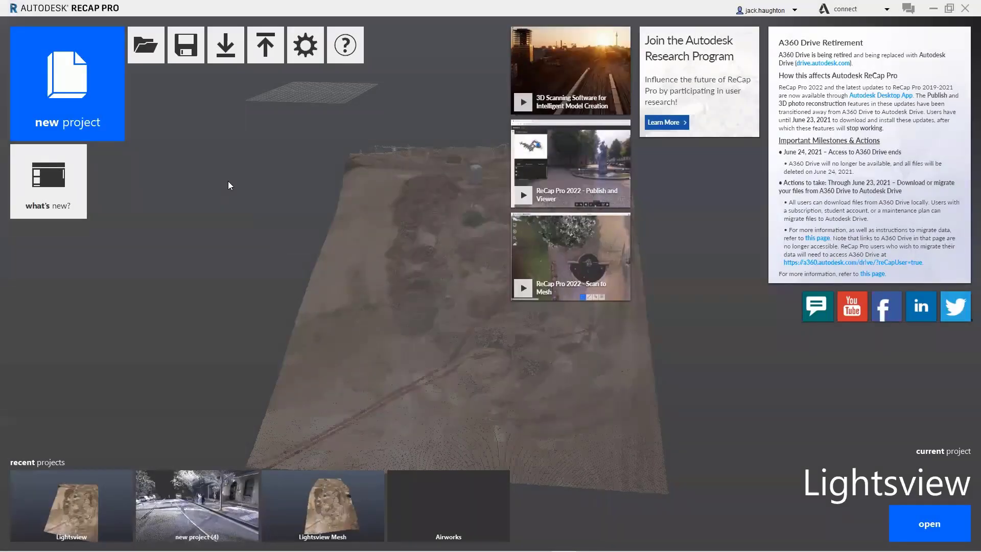
Open the recent Lightsview project and inspect its point cloud from several angles.
click(78, 487)
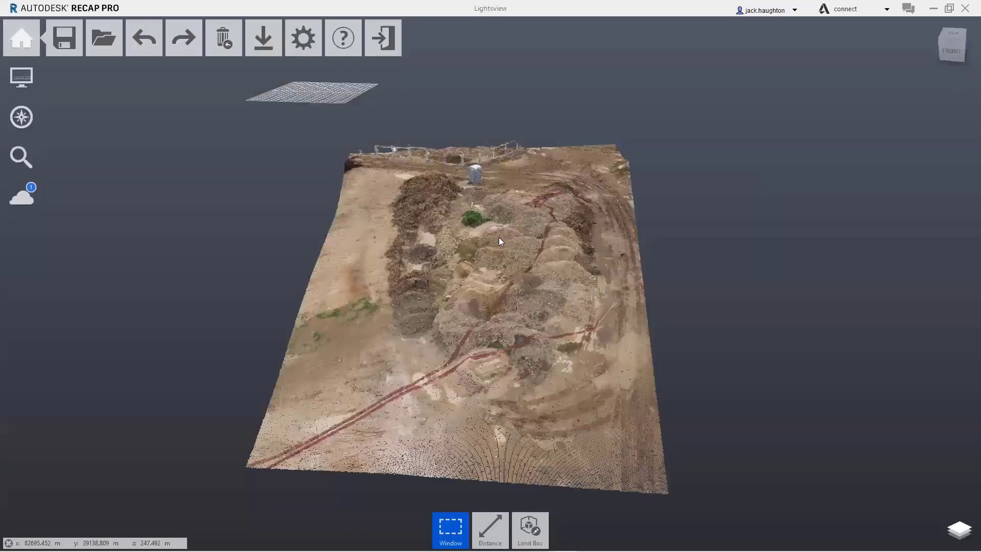
mouse_move(514, 262)
shift+middle_down()
mouse_move(561, 226)
mouse_move(519, 245)
shift+middle_up()
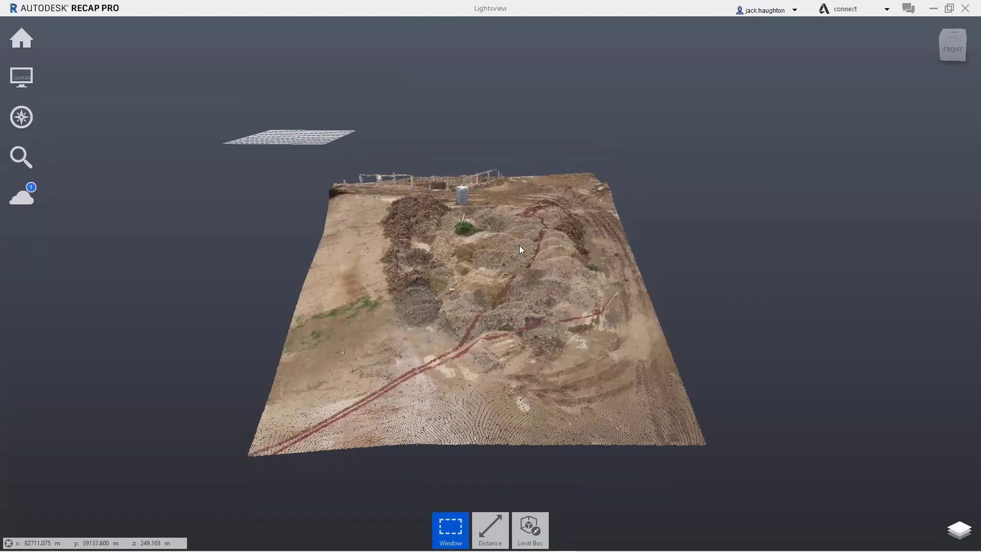
shift+middle_drag(608, 270, 597, 275)
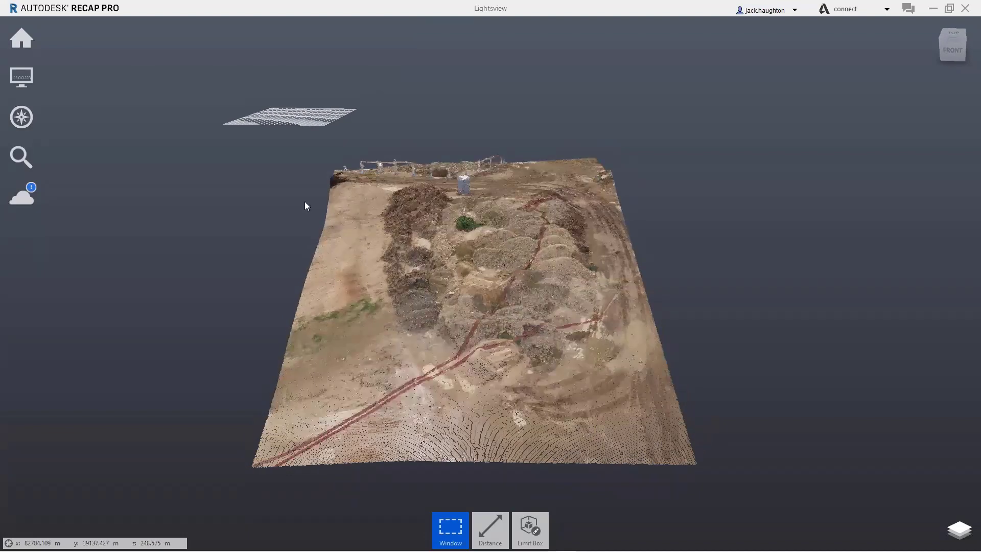
shift+middle_drag(561, 247, 508, 246)
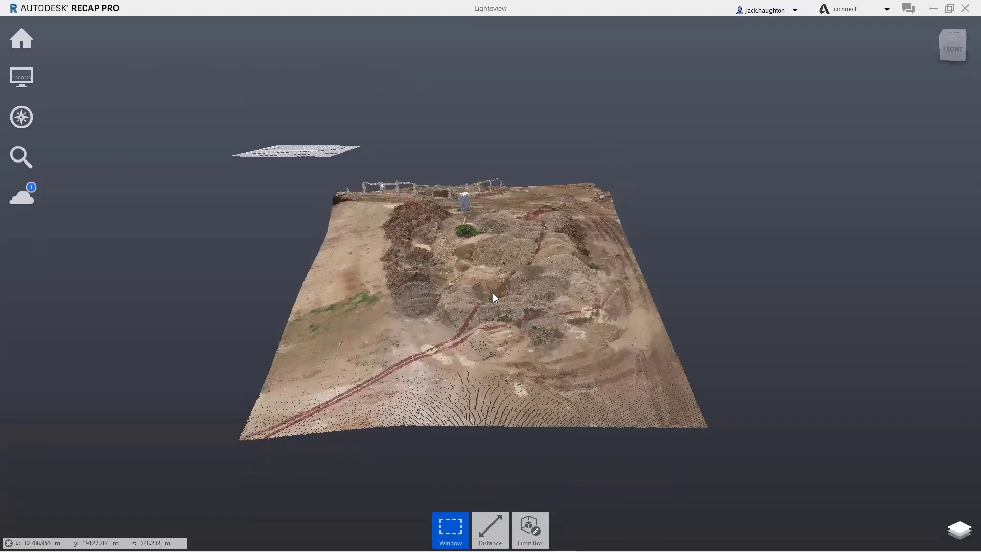
shift+middle_drag(493, 296, 514, 310)
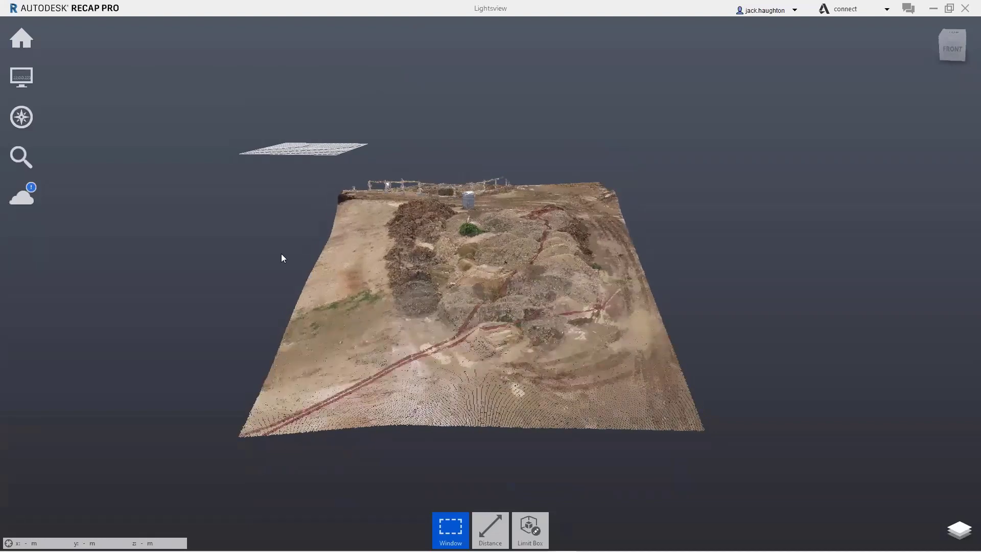
shift+middle_drag(410, 274, 452, 279)
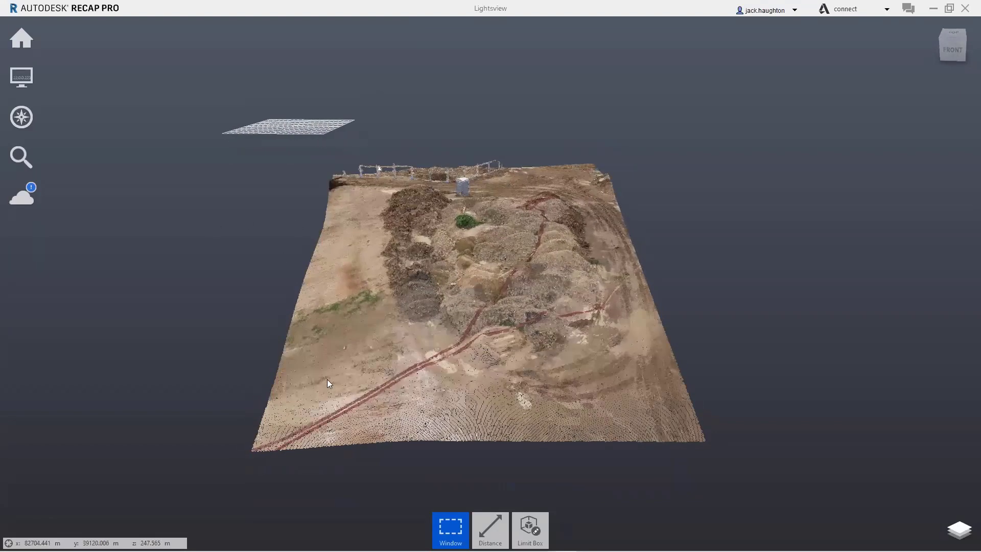
Window-select the strip along the point cloud's front edge and clip those points out of view.
drag(246, 375, 780, 468)
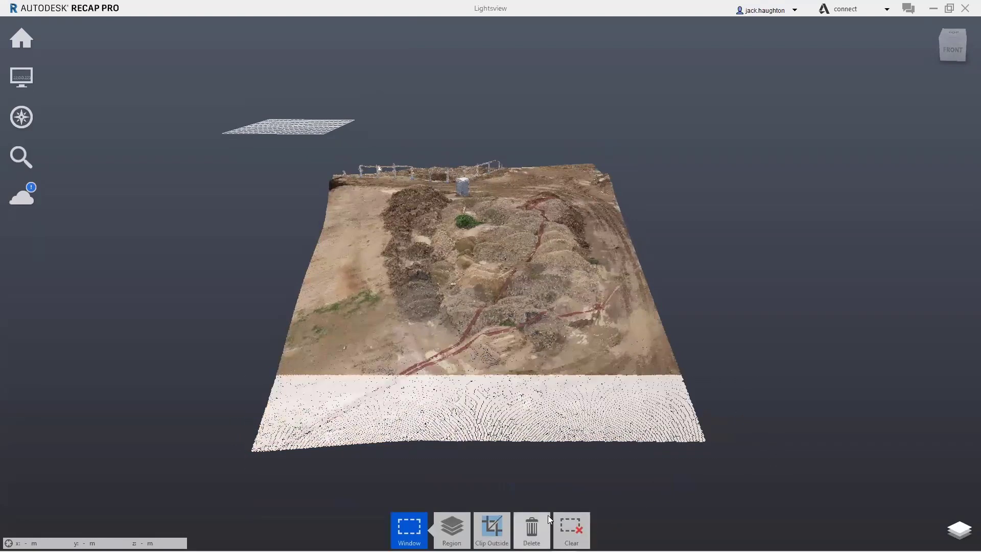
mouse_move(492, 527)
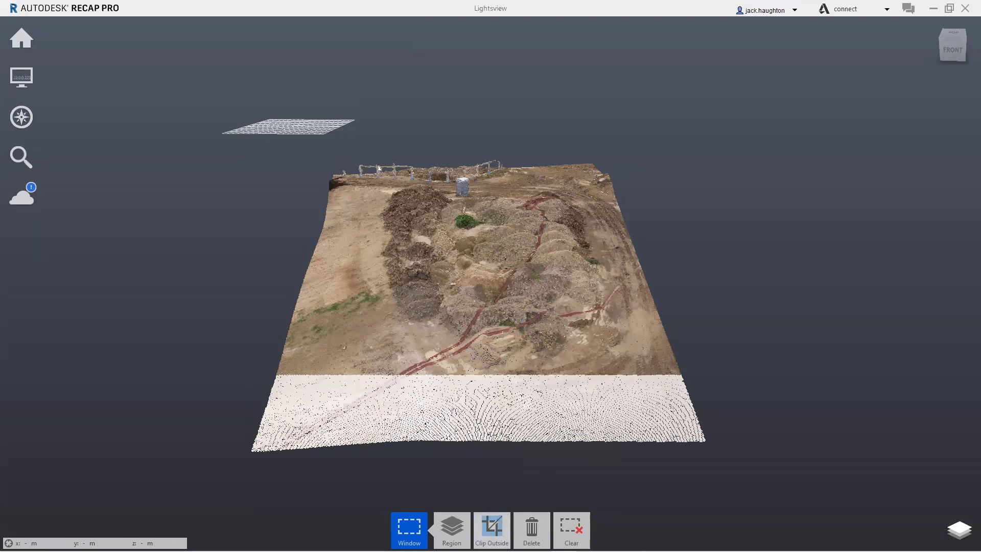
click(505, 447)
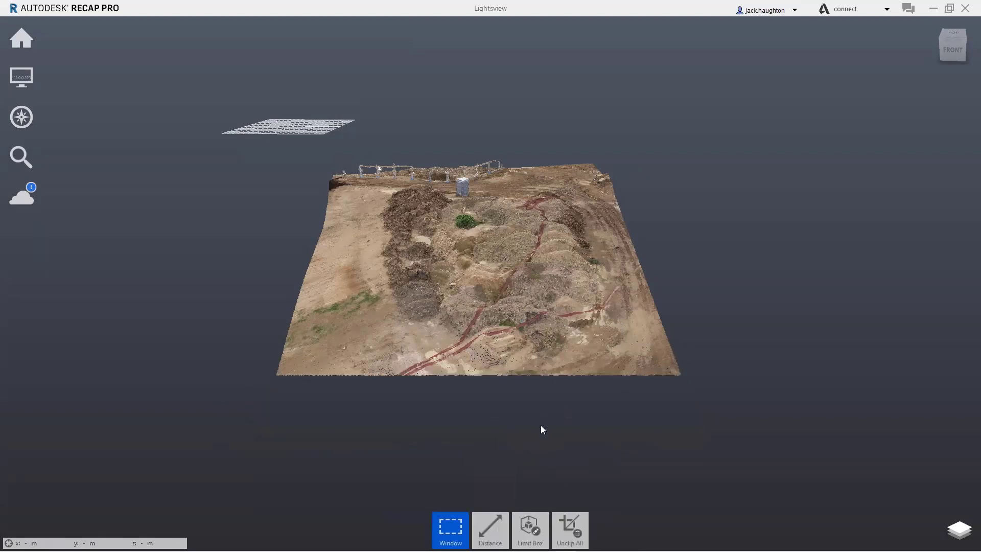
Unclip all hidden points, then window-select the front strip again and clear that selection.
mouse_move(575, 529)
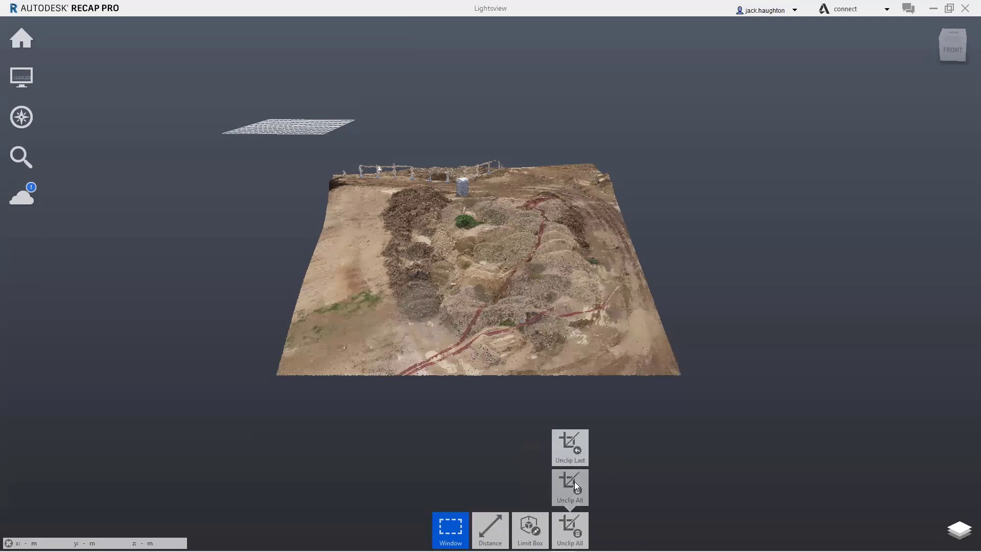
click(574, 483)
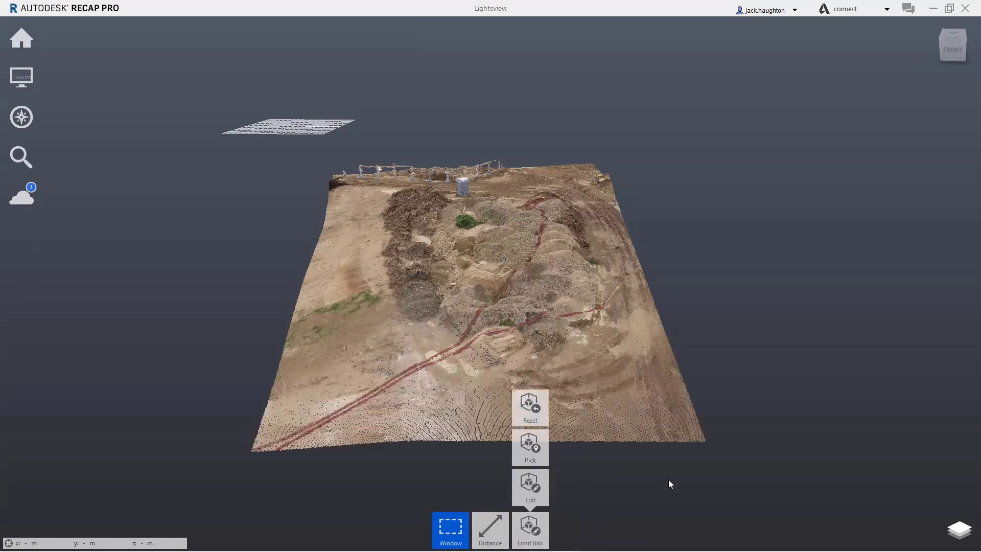
drag(734, 488, 231, 371)
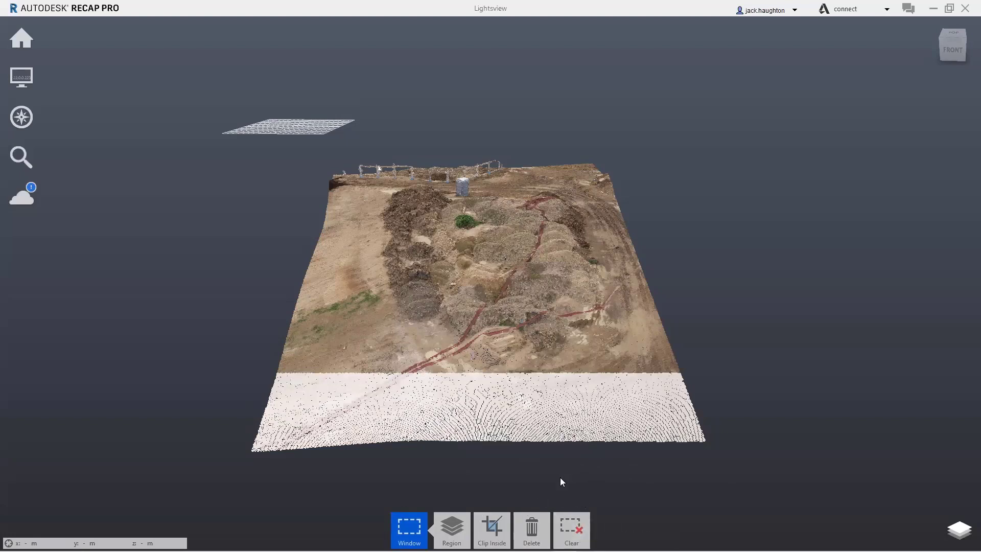
click(572, 530)
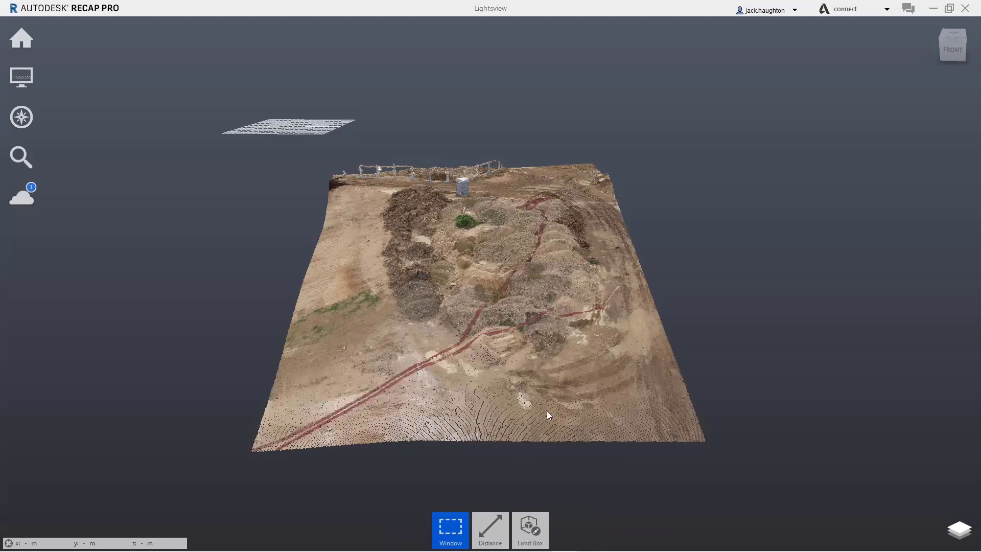
Start the scan to mesh service for the full Lightsview point cloud to bring up its mesh generation options.
drag(674, 384, 660, 373)
right_drag(660, 373, 646, 359)
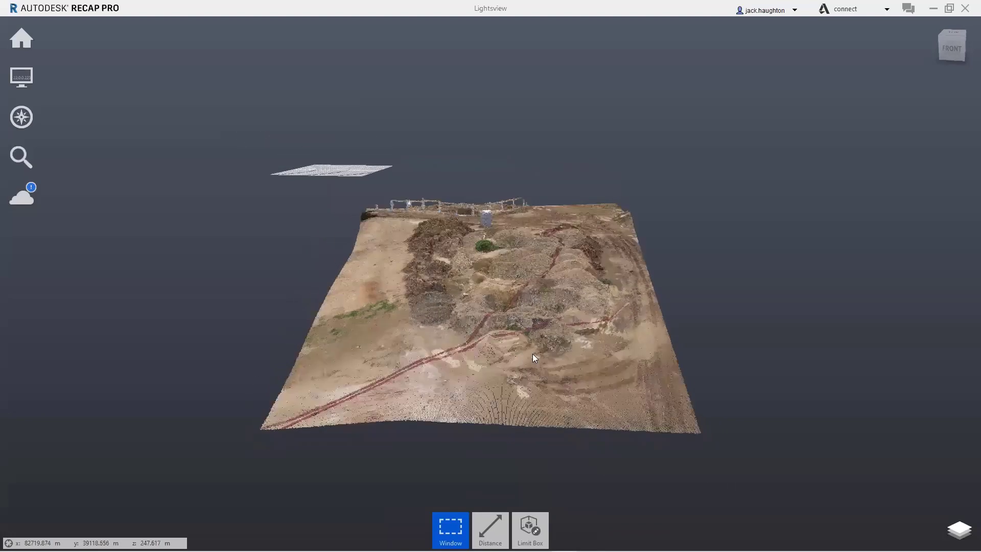
middle_drag(525, 314, 537, 326)
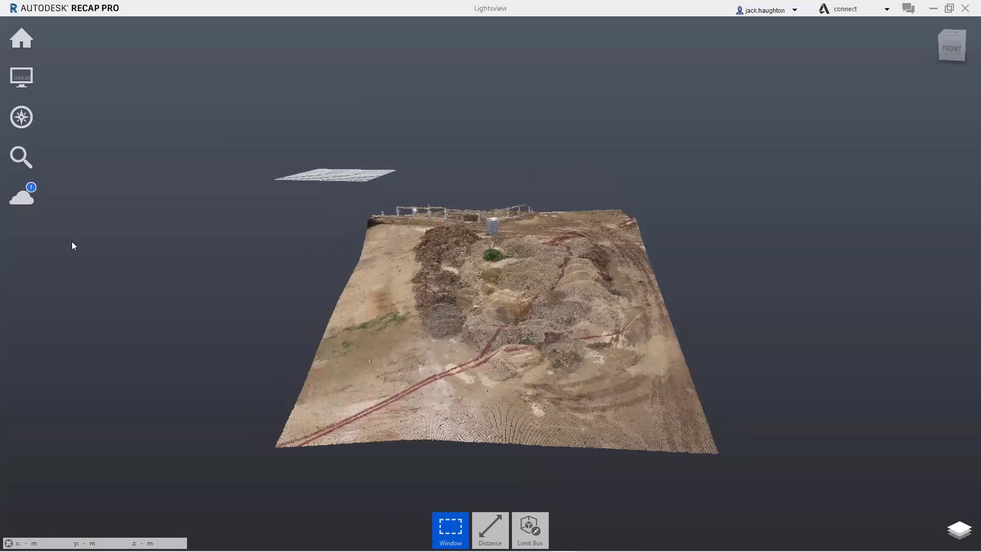
click(22, 202)
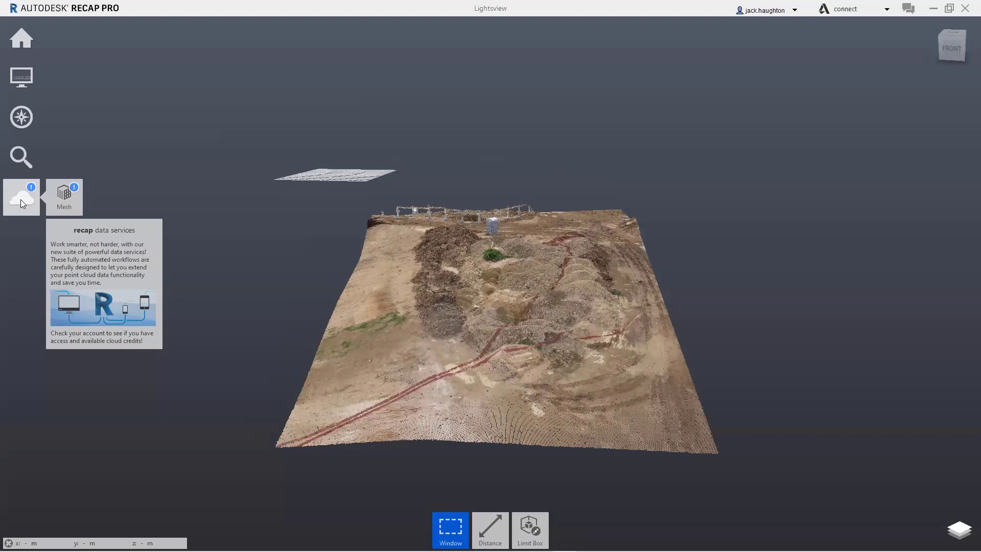
click(66, 192)
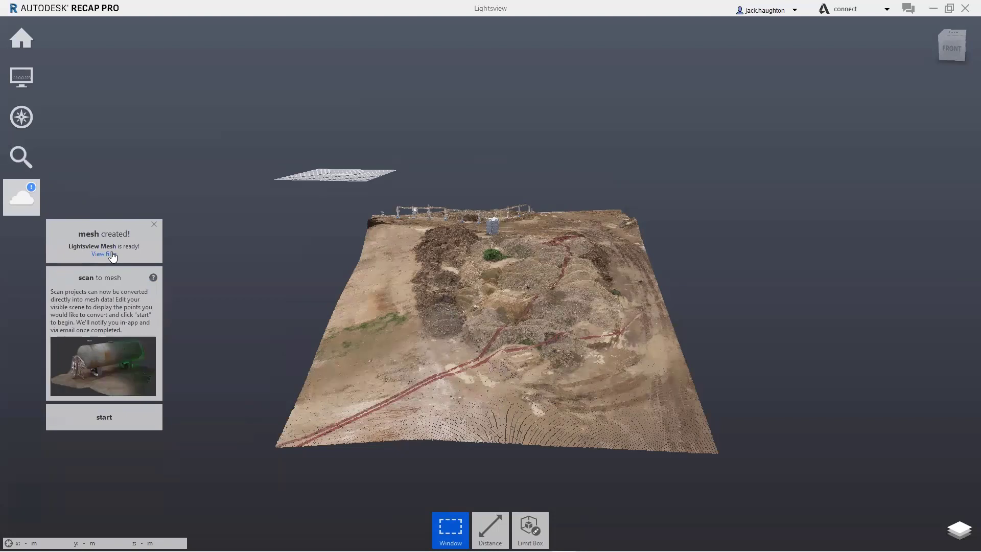
click(114, 423)
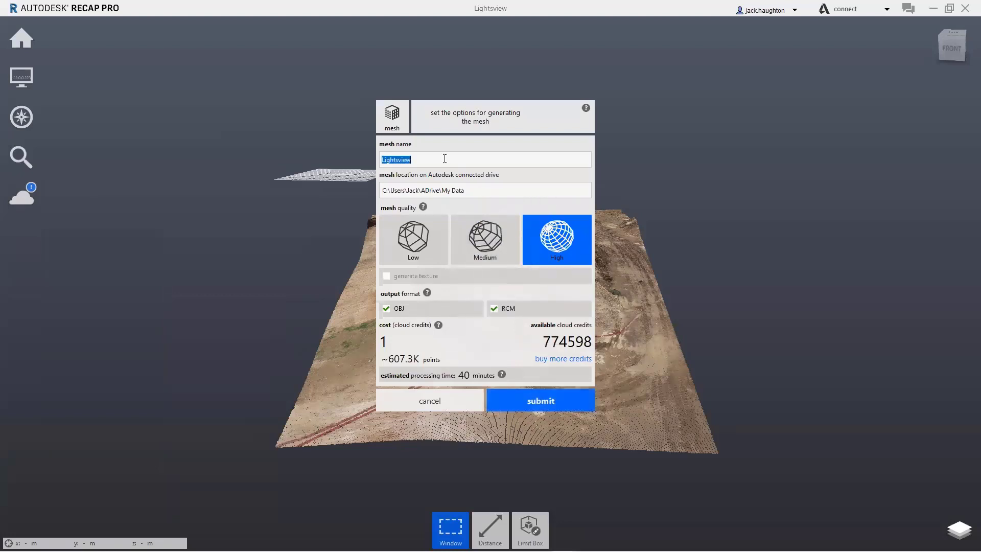
Compare the Low and High mesh quality options for the Lightsview mesh and cancel the generation.
click(417, 160)
click(425, 237)
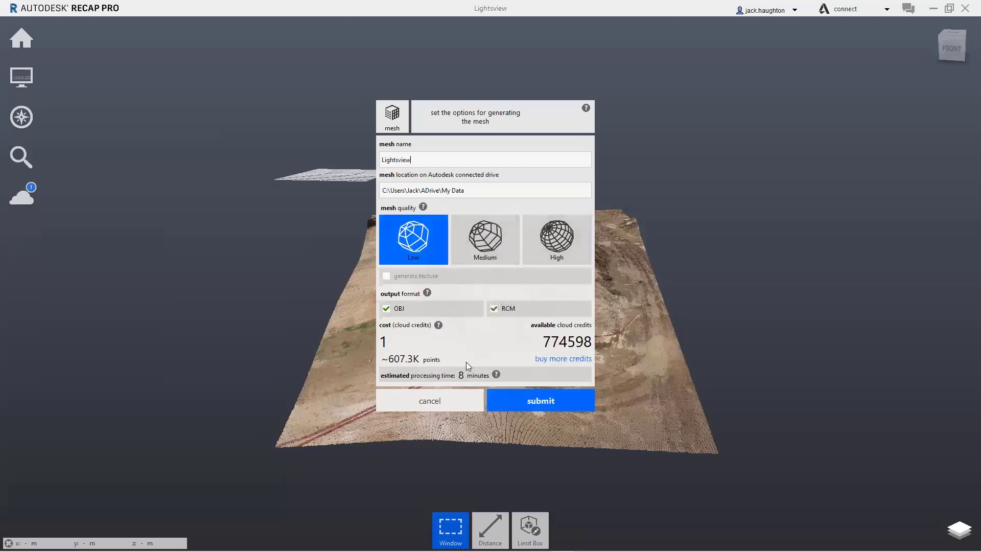
click(562, 236)
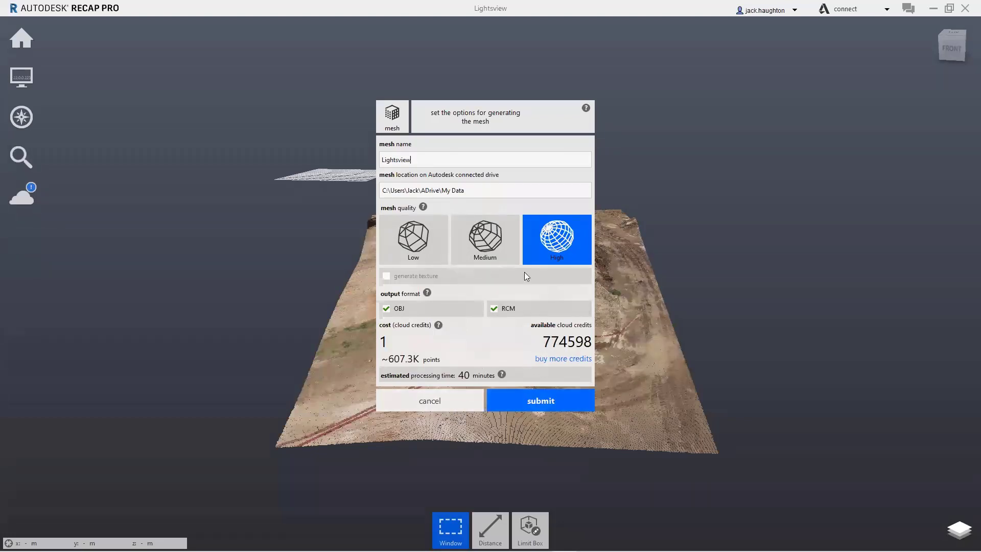
click(454, 405)
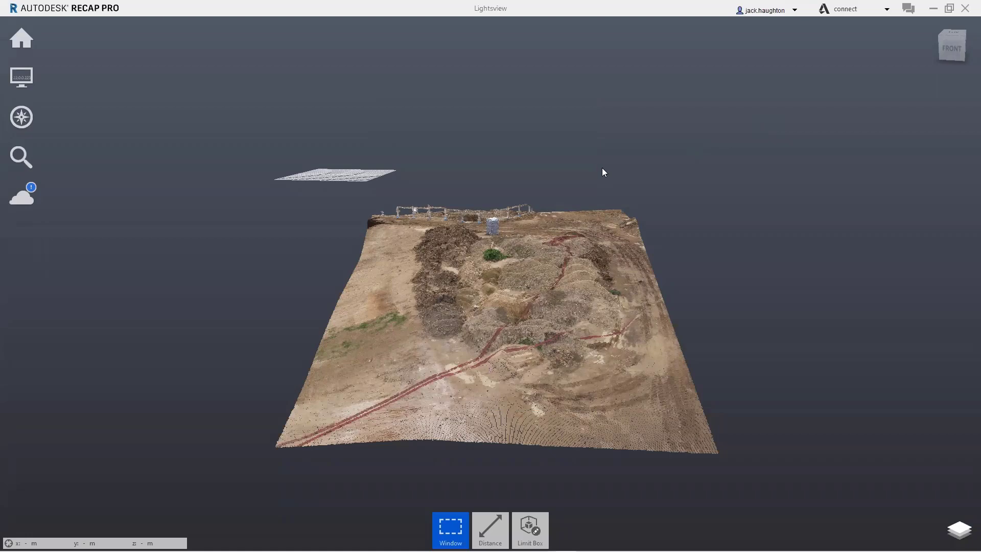
Check the mesh service's notice about the Lightsview Mesh and close it.
drag(601, 168, 611, 220)
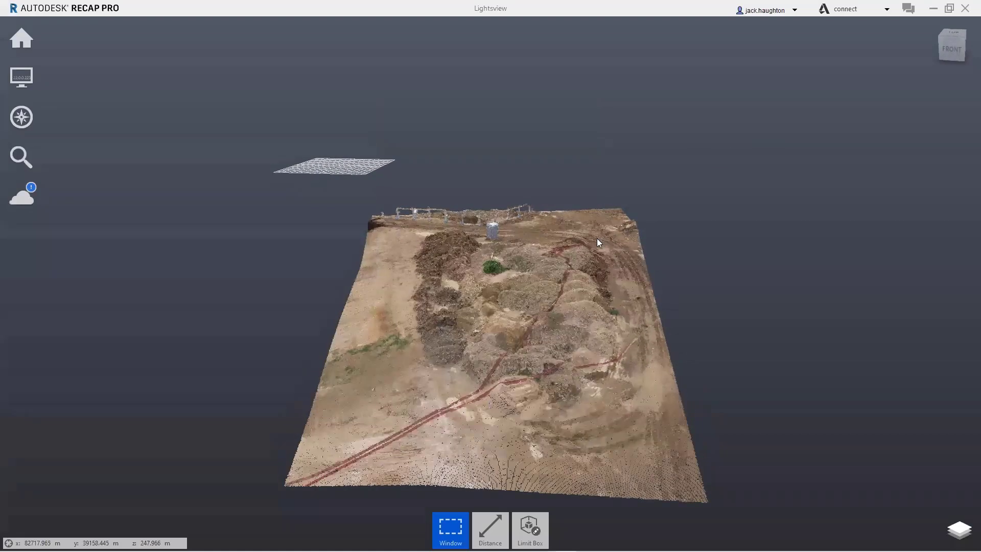
mouse_move(28, 190)
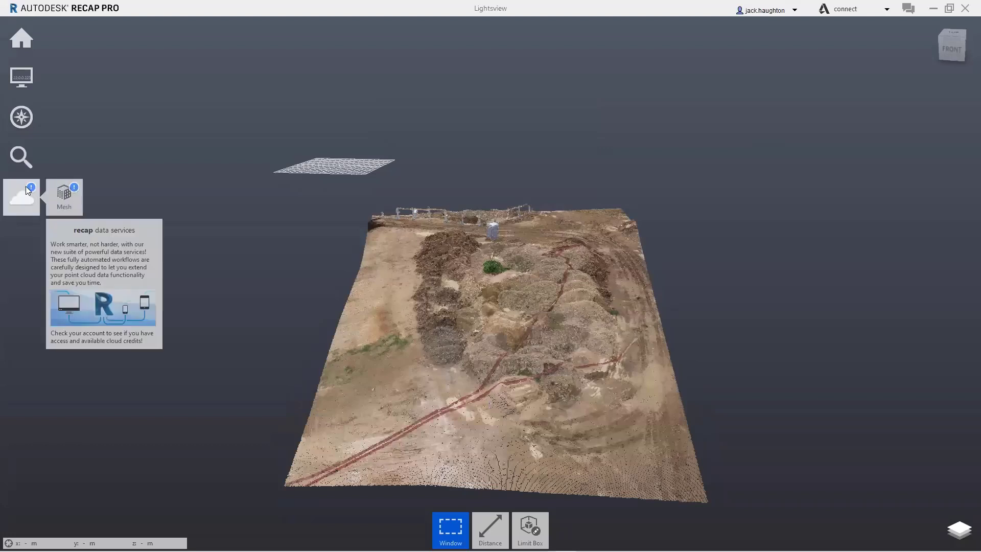
mouse_move(69, 197)
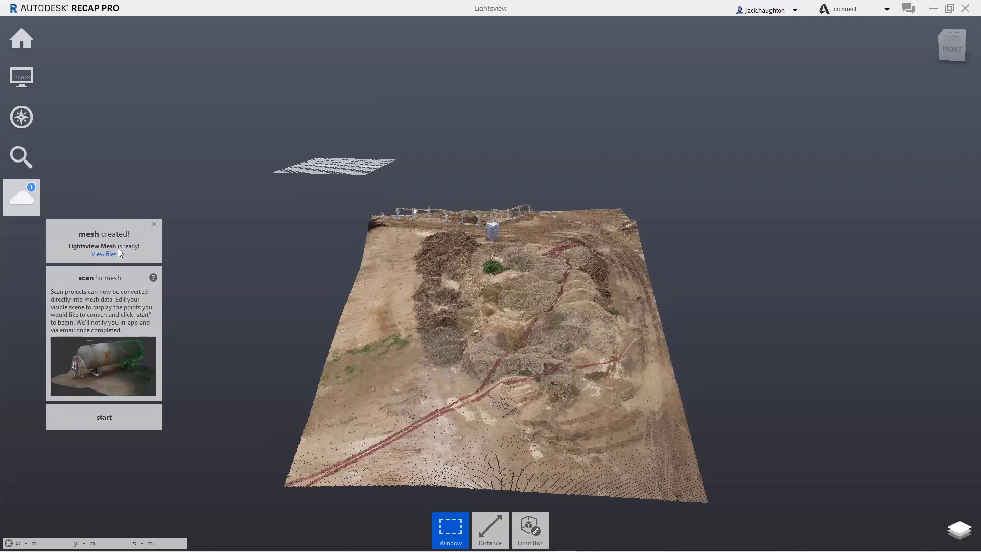
click(156, 221)
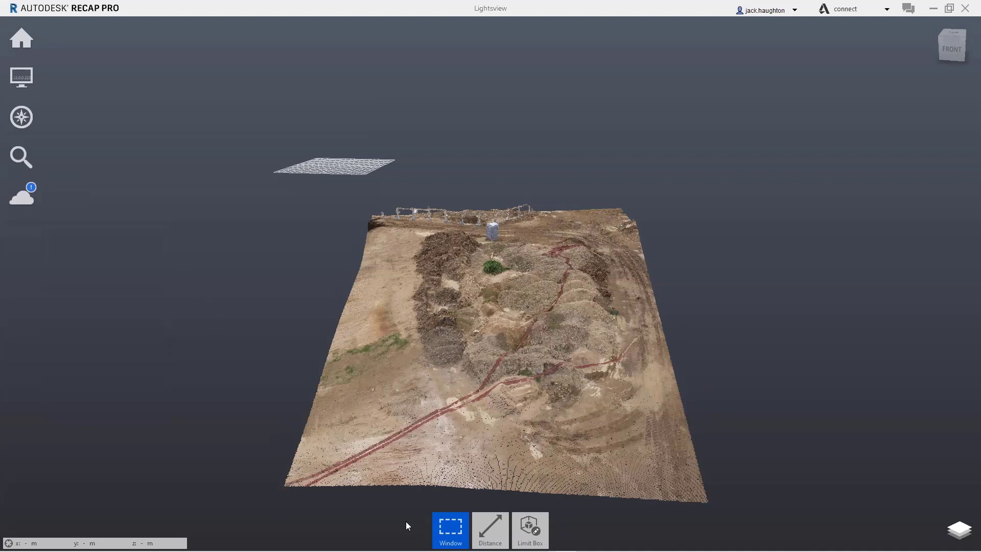
Switch to lightsview mesh.rcm in ReCap Photo and inspect the generated mesh from different angles and distances.
mouse_move(461, 551)
mouse_move(539, 542)
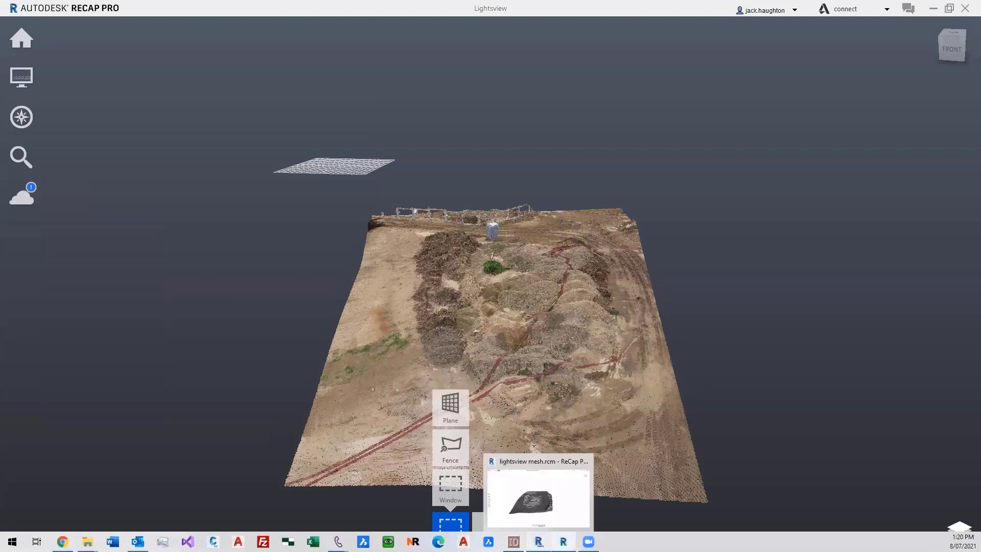
click(540, 493)
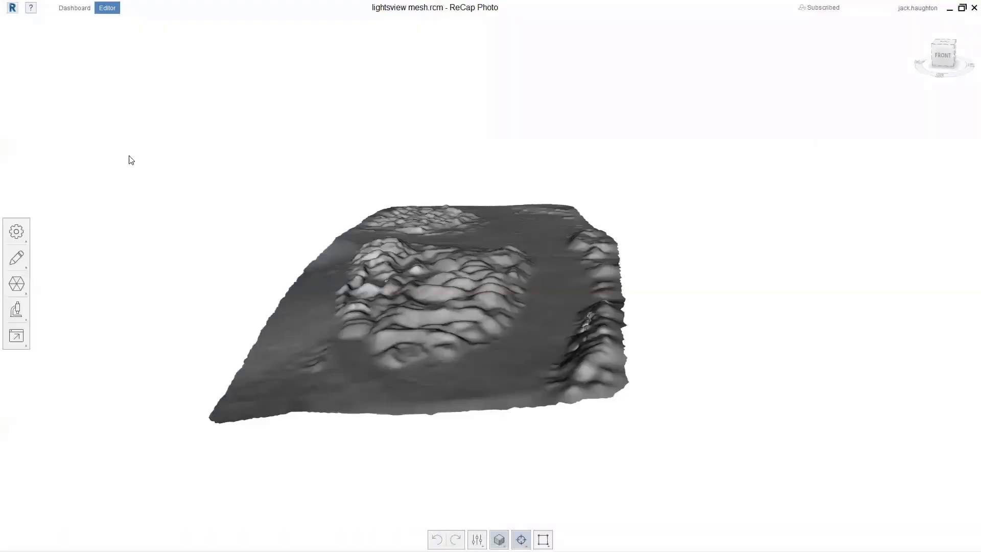
click(17, 10)
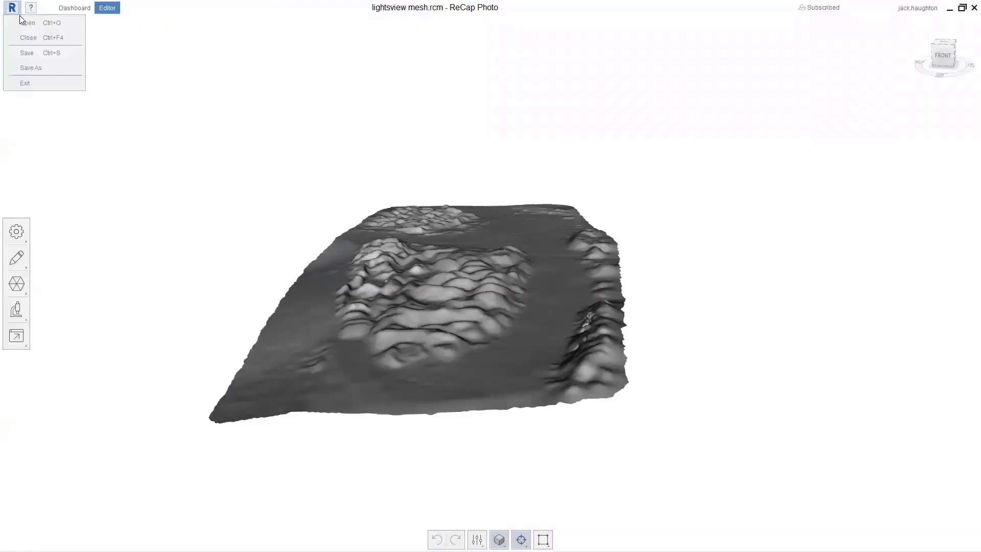
click(106, 150)
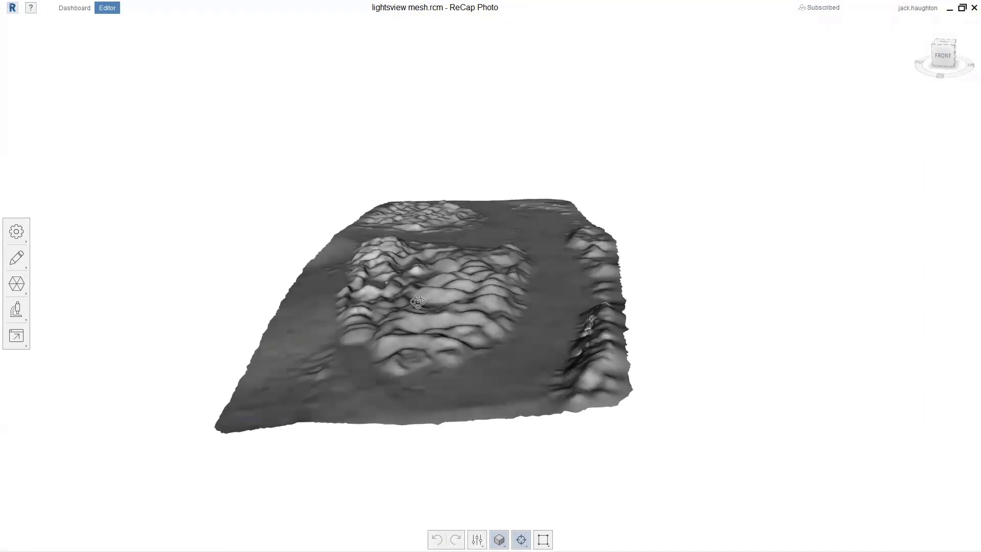
middle_drag(446, 289, 510, 319)
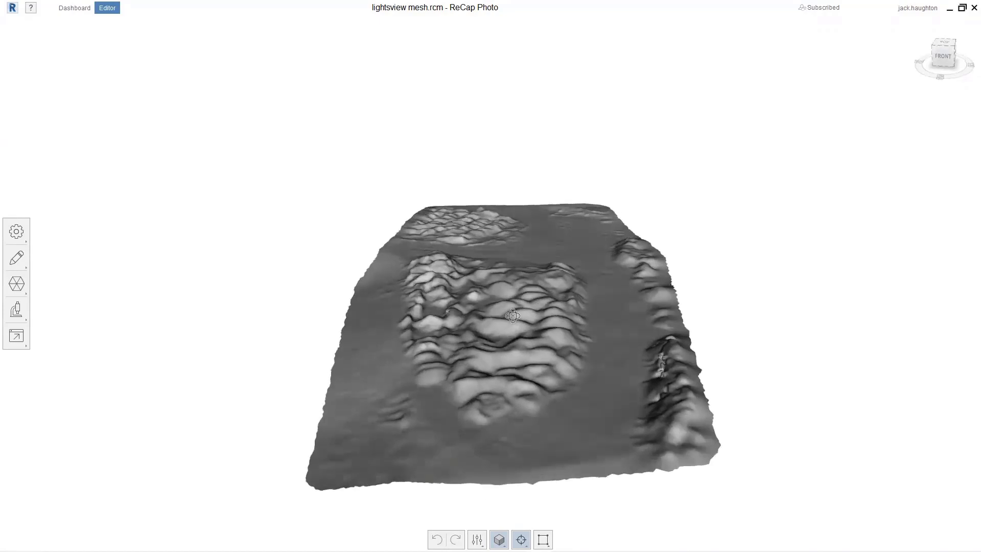
scroll(529, 362, up, 2)
scroll(529, 360, down, 1)
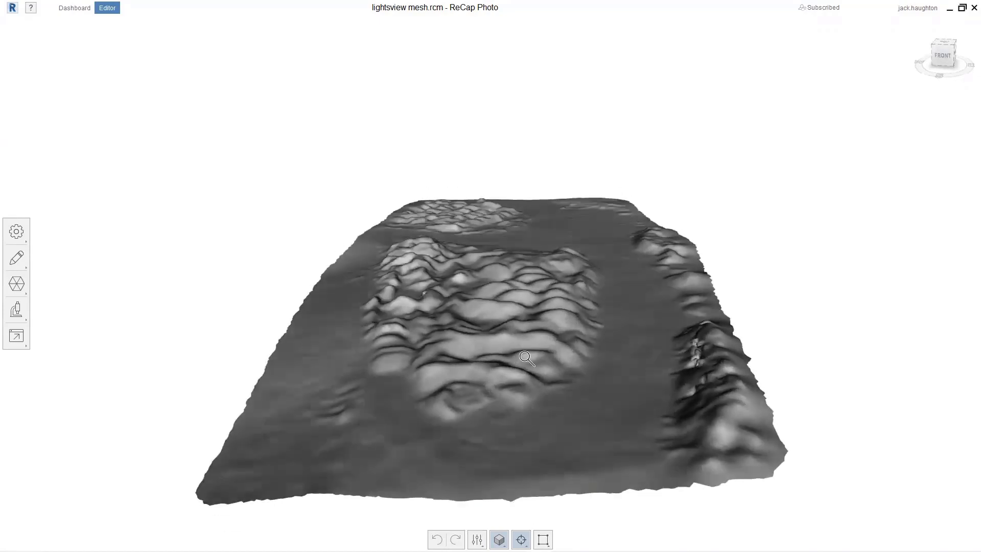
Change the mesh's display style to Solid with wireframe.
middle_drag(519, 371, 529, 378)
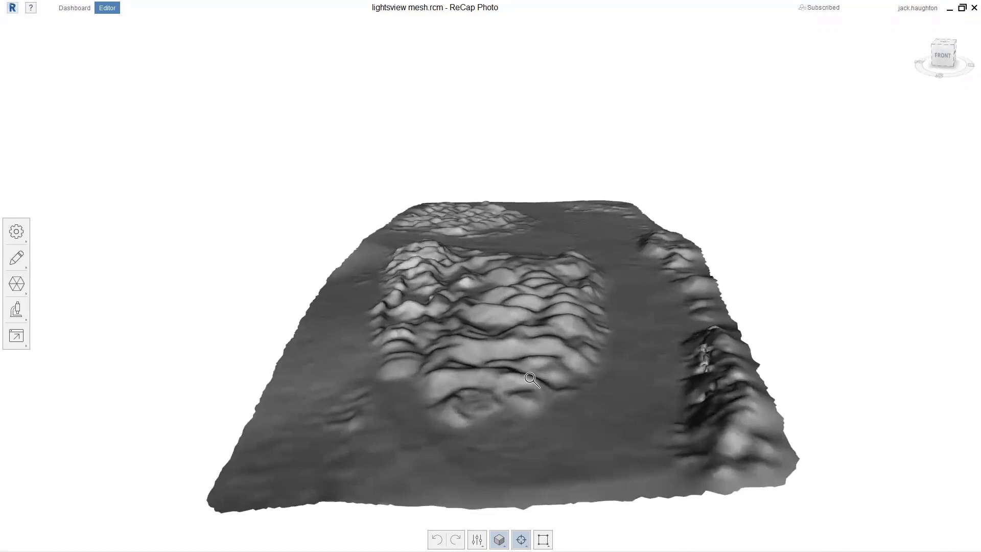
mouse_move(531, 379)
mouse_down()
mouse_move(846, 354)
mouse_move(540, 376)
mouse_move(532, 368)
mouse_up()
middle_drag(532, 368, 541, 344)
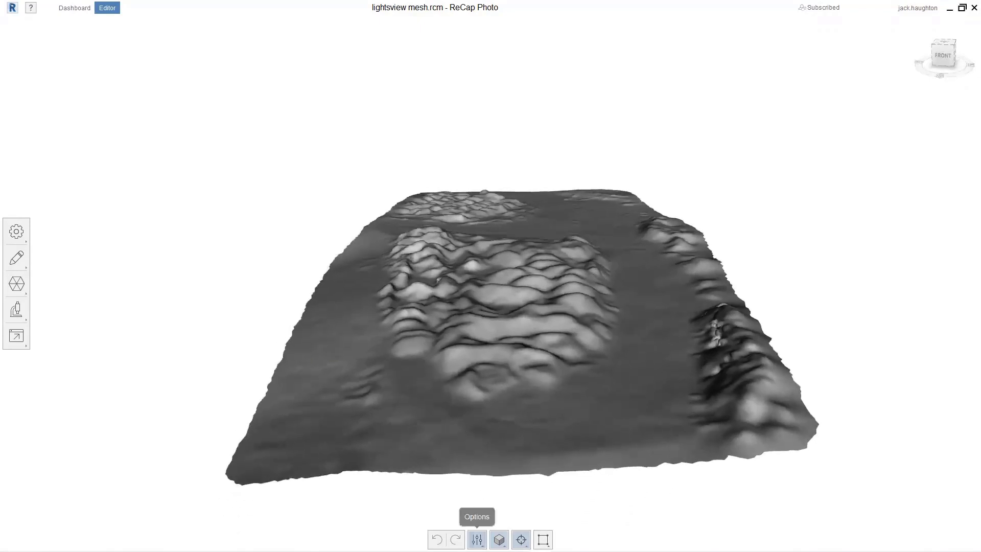
click(499, 540)
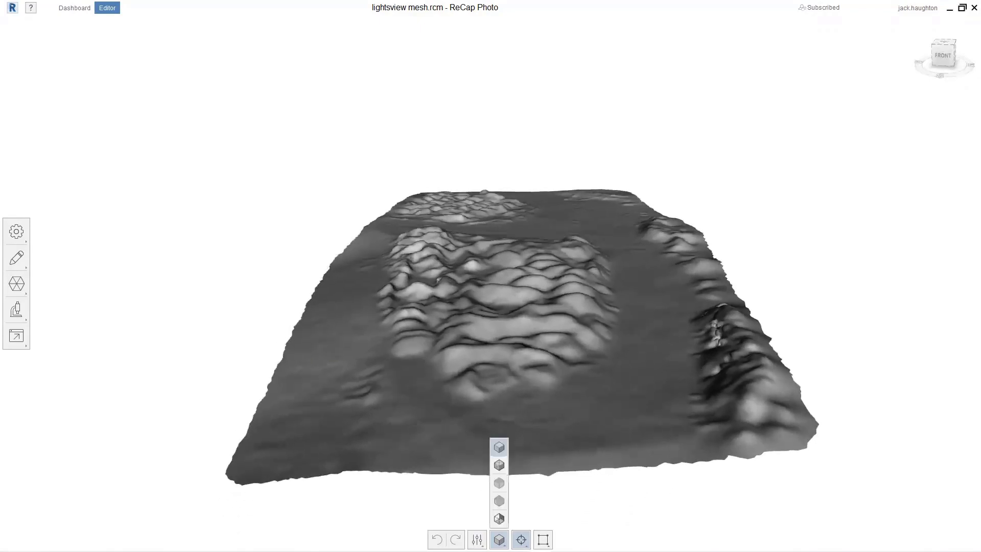
click(500, 466)
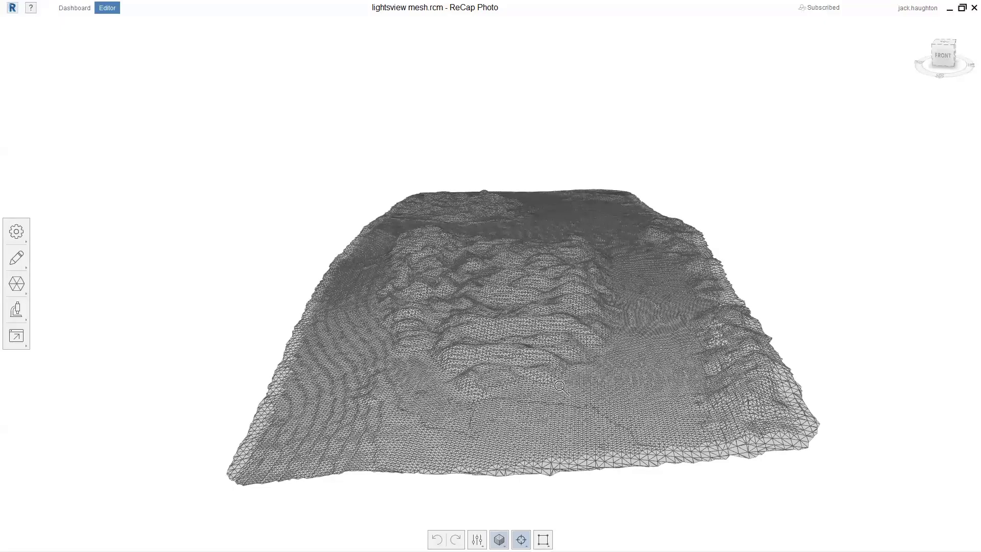
Examine the triangle structure of the wireframe mesh over the mounds, flat ground and outer edges, both up close and as a whole.
scroll(561, 386, up, 8)
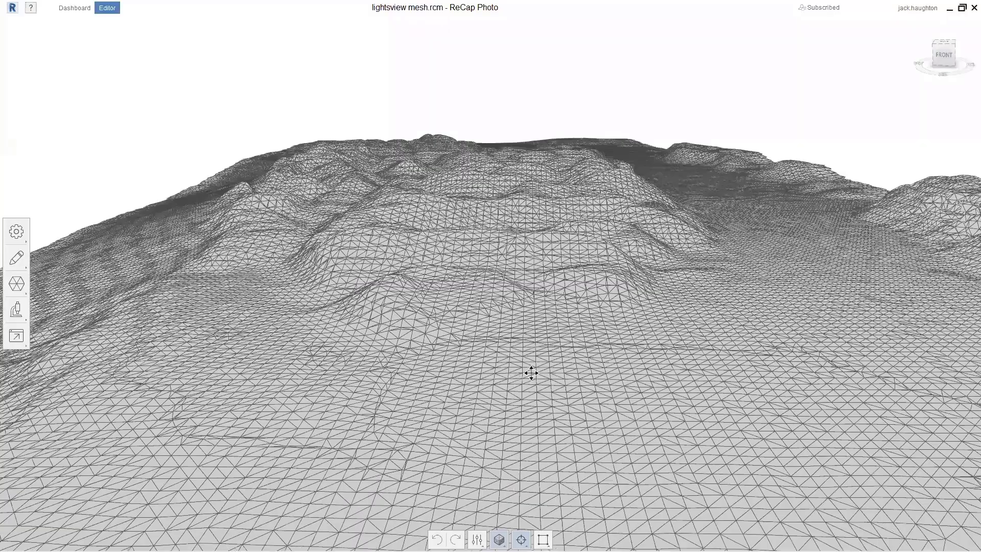
middle_drag(532, 373, 921, 302)
middle_drag(279, 318, 390, 325)
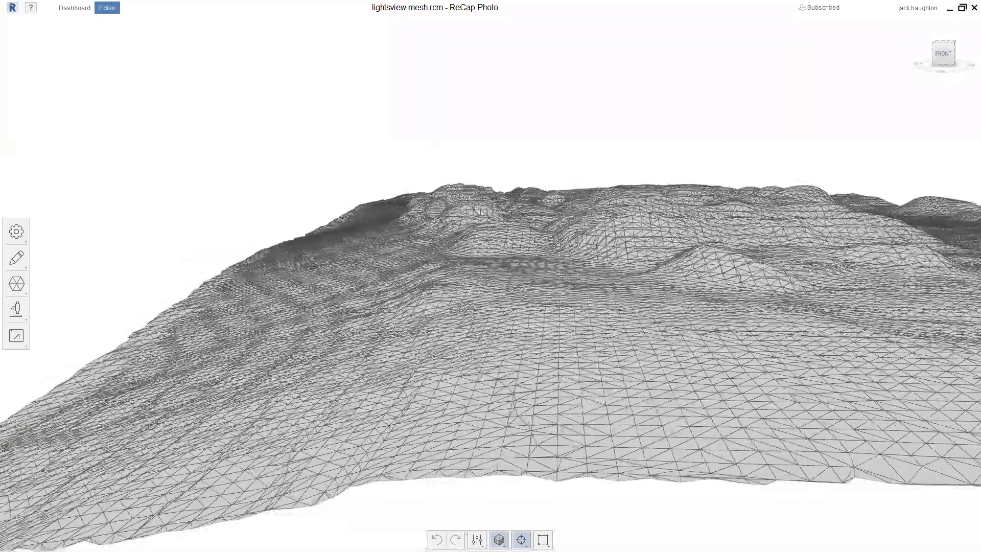
right_drag(389, 325, 327, 323)
middle_drag(278, 324, 552, 367)
right_drag(567, 306, 507, 281)
scroll(521, 291, down, 5)
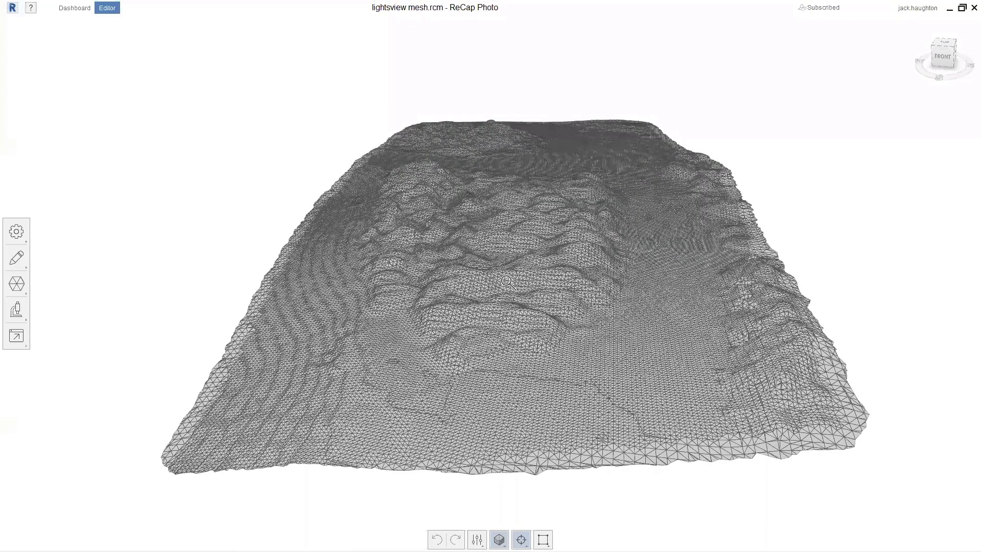
right_drag(457, 276, 420, 291)
middle_drag(421, 292, 529, 299)
right_drag(529, 299, 582, 322)
middle_drag(582, 323, 570, 346)
scroll(569, 346, up, 1)
right_drag(569, 345, 589, 357)
scroll(571, 357, up, 5)
middle_drag(589, 358, 635, 312)
right_drag(634, 312, 562, 287)
right_drag(741, 235, 619, 258)
scroll(698, 295, down, 4)
scroll(492, 291, up, 5)
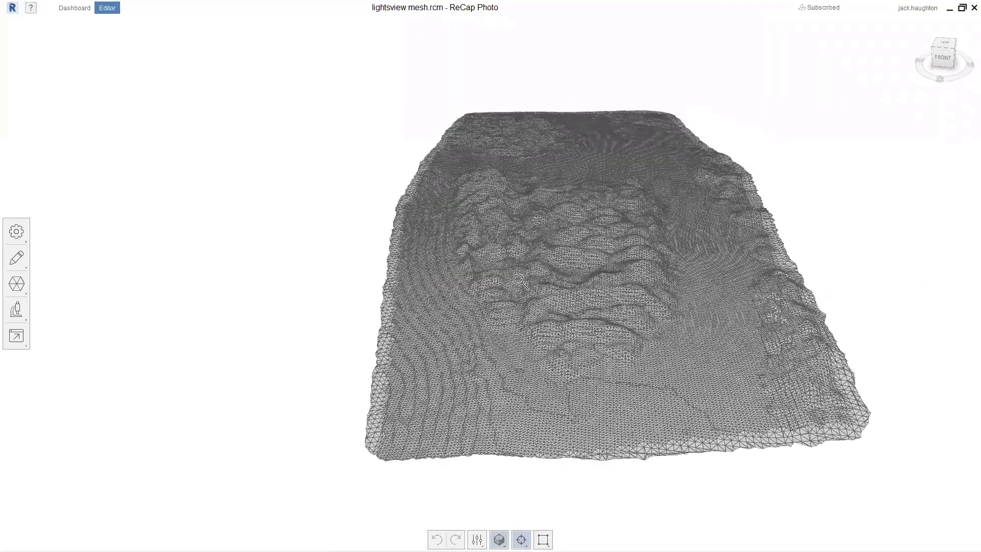
middle_drag(490, 290, 433, 270)
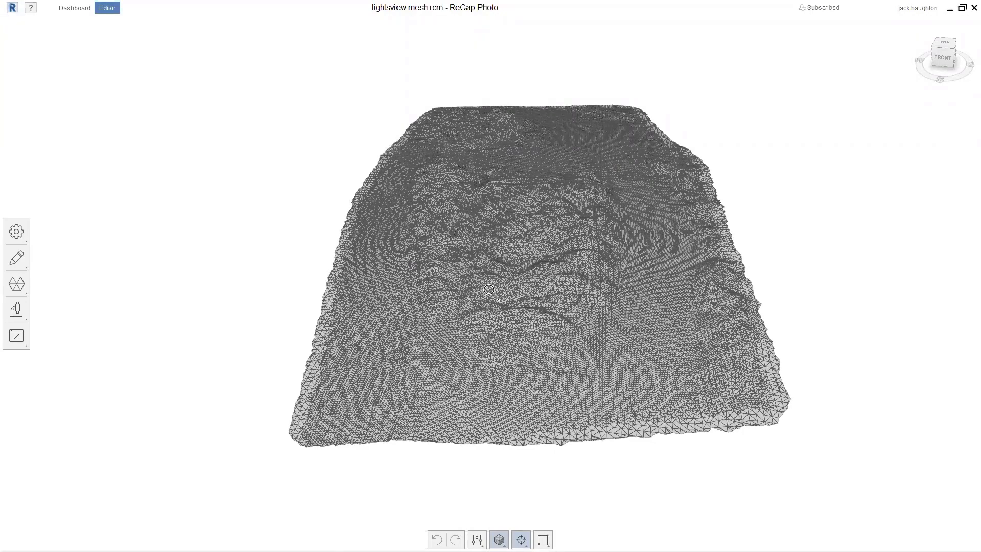
drag(491, 291, 511, 240)
mouse_move(510, 240)
right_down()
mouse_move(512, 250)
mouse_move(517, 238)
right_up()
middle_drag(519, 239, 518, 276)
scroll(518, 277, up, 2)
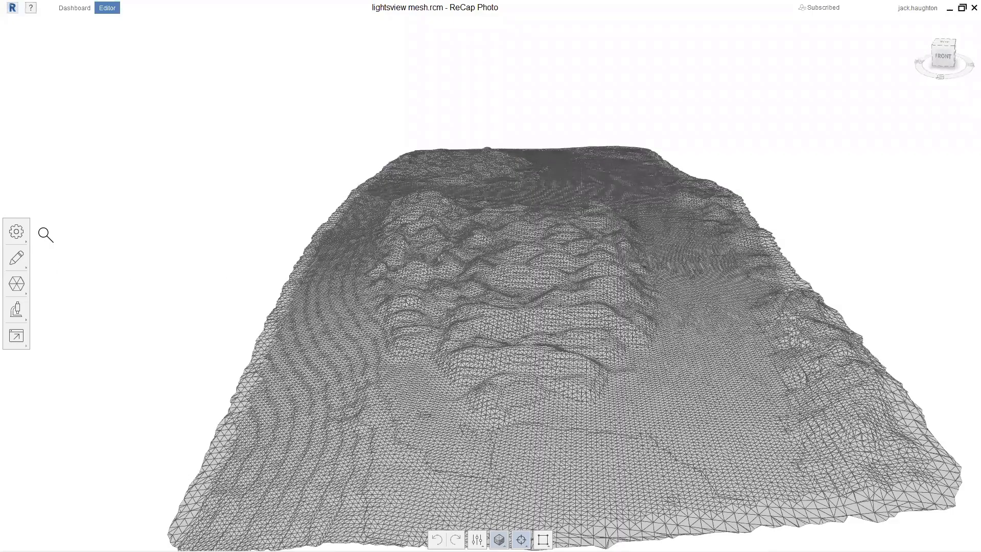
Bring up the Transform model options and examine the Orientation tool's axis handles on the mesh.
click(16, 231)
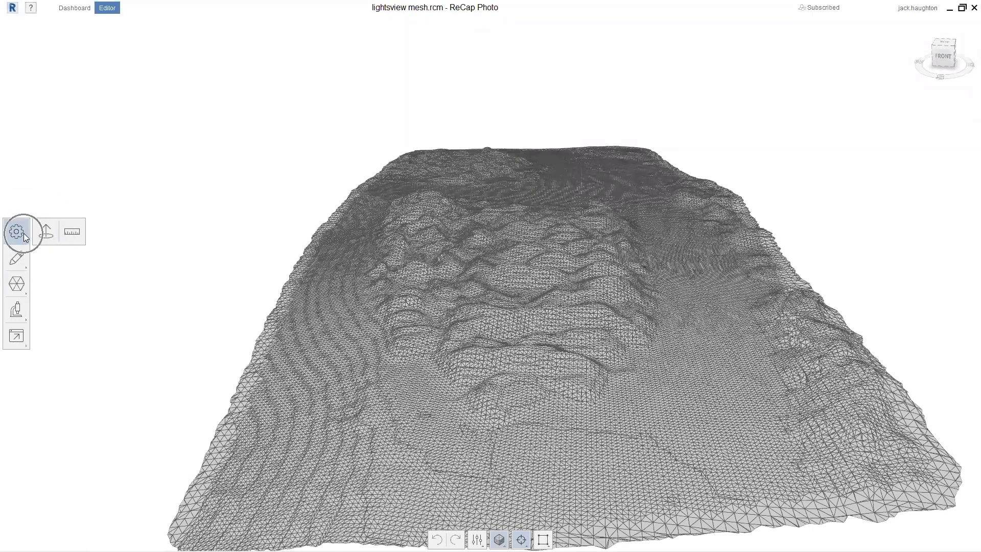
click(49, 238)
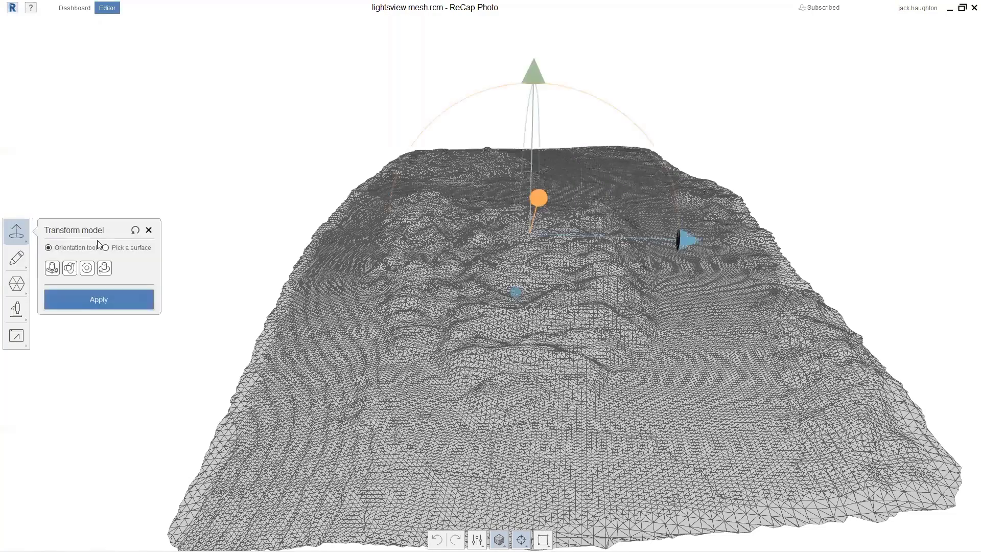
right_drag(547, 268, 501, 279)
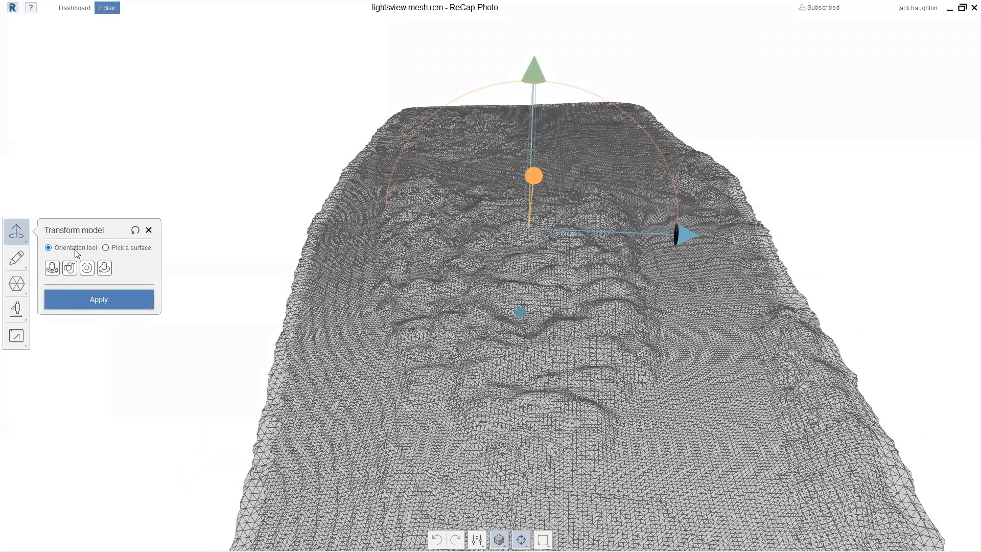
Try orienting the model with Pick a surface on the mounds, and close Transform model without applying it.
click(117, 248)
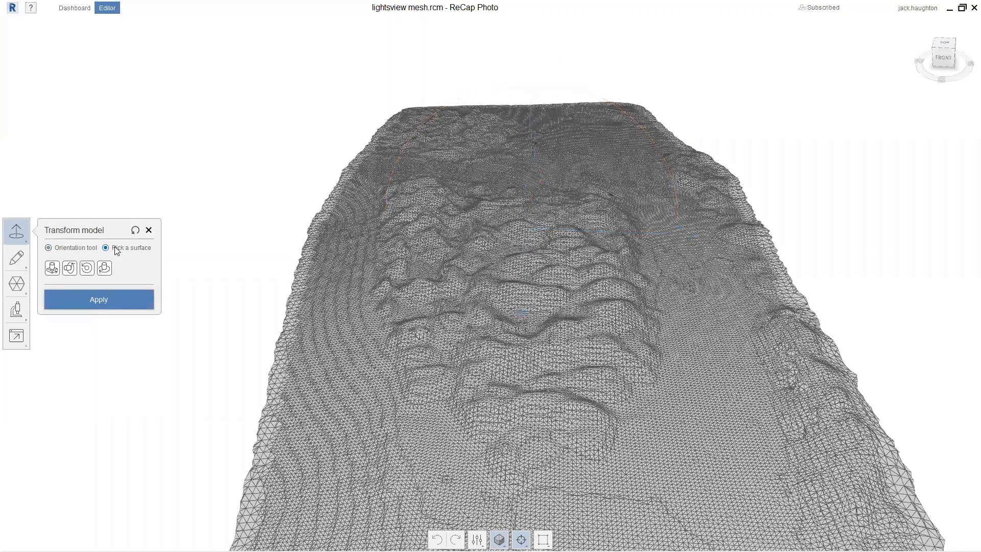
scroll(521, 262, up, 6)
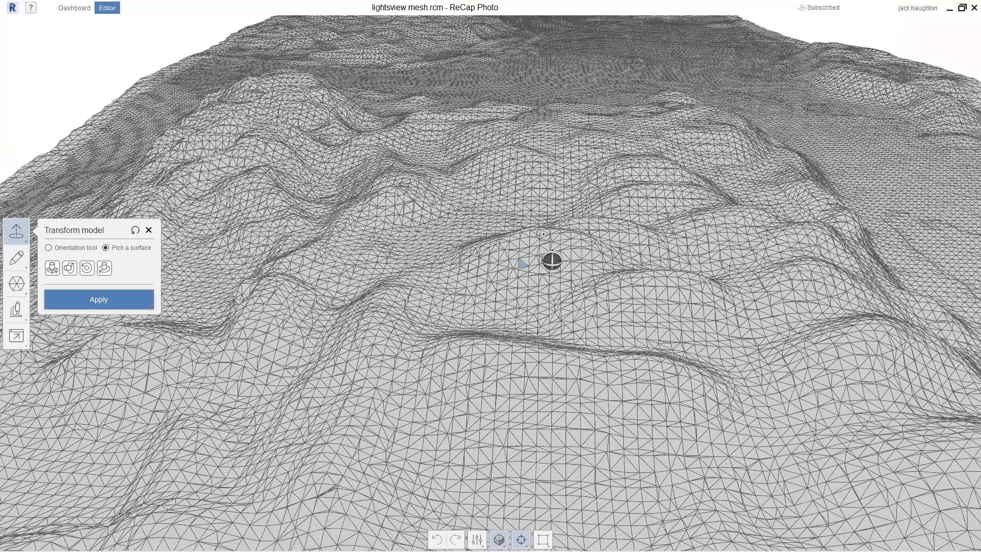
right_drag(543, 234, 501, 253)
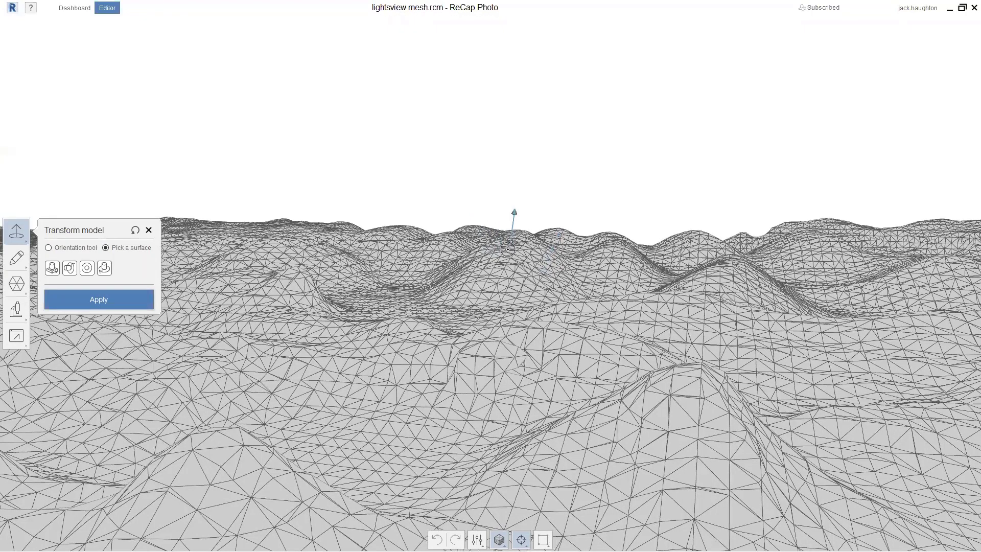
click(507, 249)
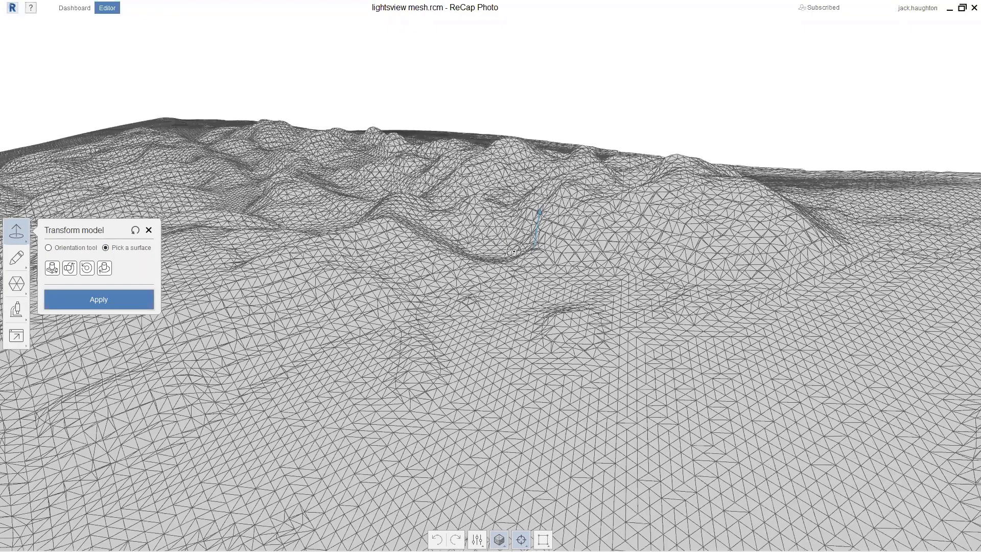
mouse_move(516, 276)
right_down()
mouse_move(447, 333)
mouse_move(234, 309)
right_up()
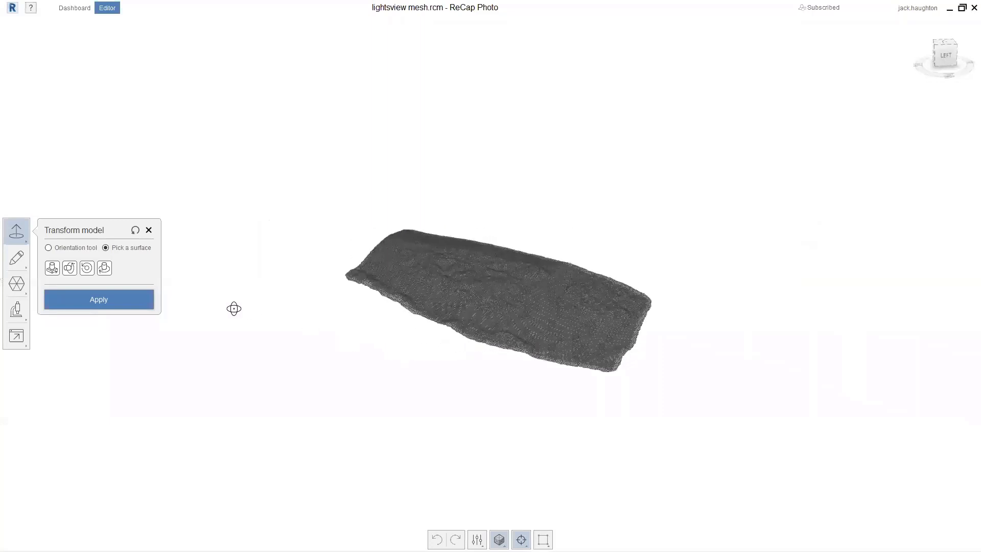
mouse_move(631, 280)
right_down()
mouse_move(597, 300)
mouse_move(439, 272)
right_up()
scroll(450, 278, up, 6)
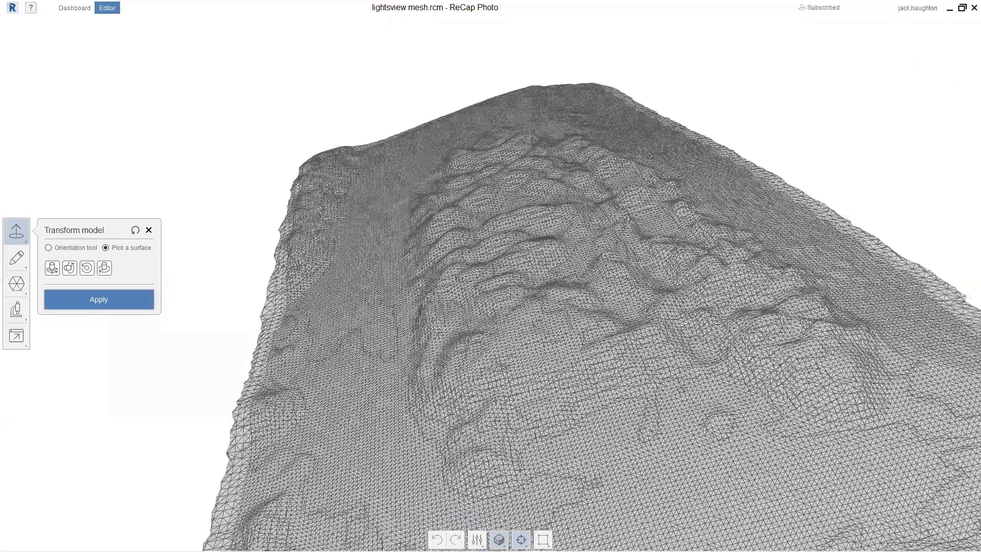
mouse_move(557, 341)
right_down()
mouse_move(839, 285)
mouse_move(728, 366)
mouse_move(674, 381)
mouse_move(683, 218)
mouse_move(53, 162)
mouse_move(147, 236)
right_up()
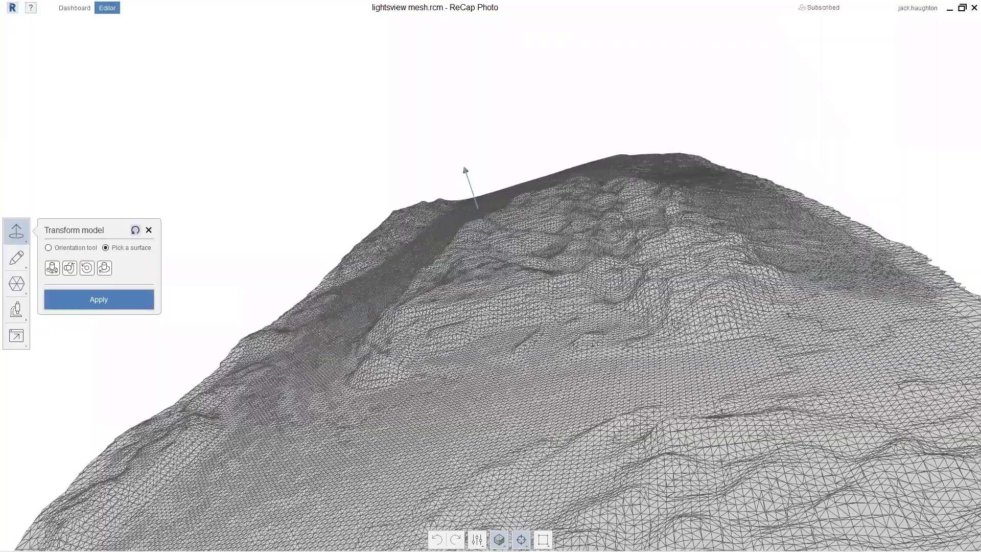
click(148, 230)
Open the scale and units settings, choose scaling by Value, and review the available units while keeping metres.
scroll(621, 378, down, 4)
right_drag(620, 378, 576, 334)
scroll(569, 322, down, 5)
scroll(577, 334, up, 10)
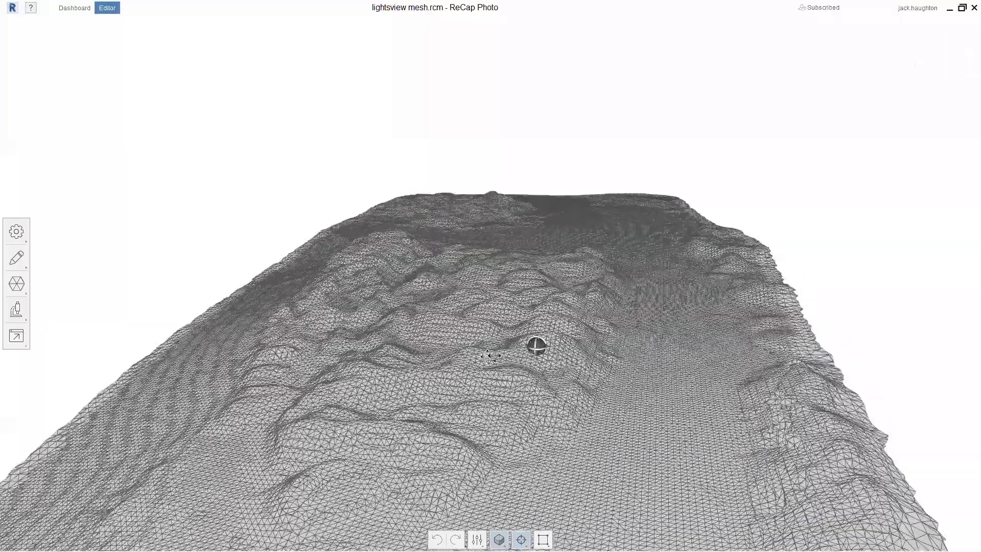
scroll(107, 276, down, 3)
scroll(46, 225, down, 3)
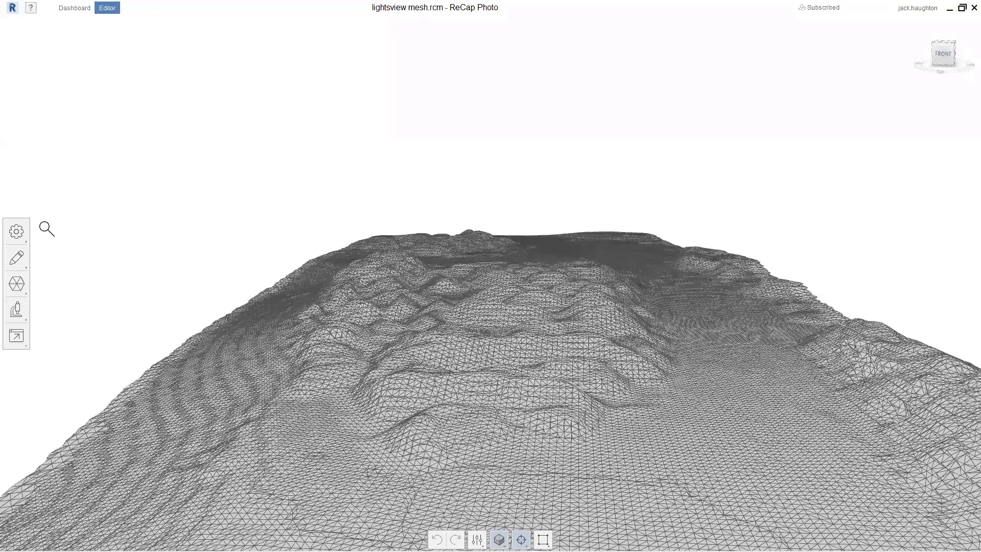
scroll(71, 237, down, 2)
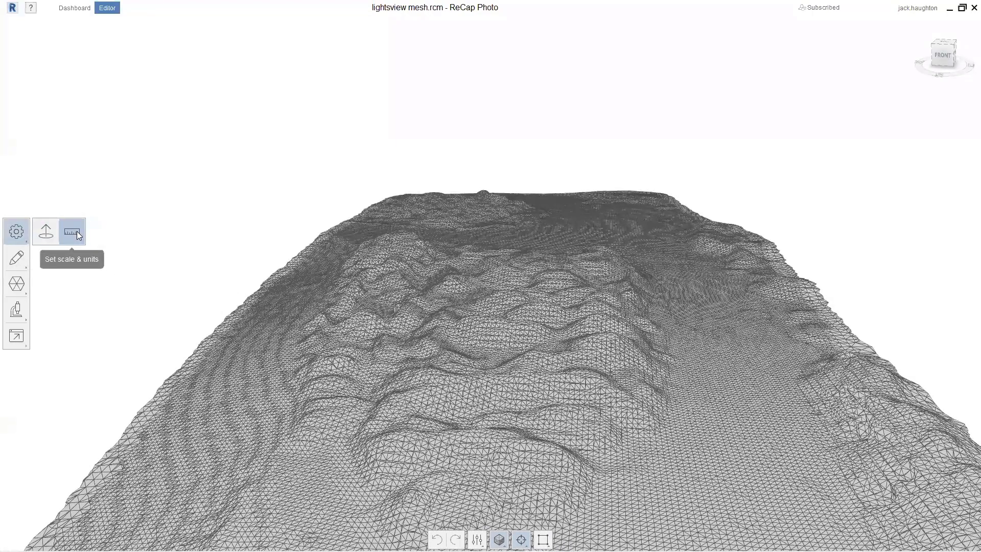
click(77, 231)
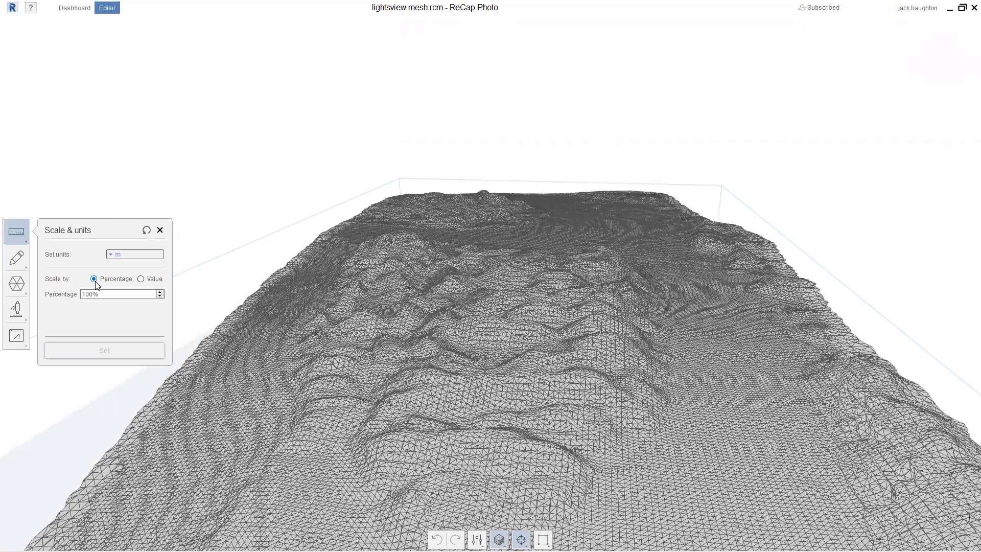
click(142, 279)
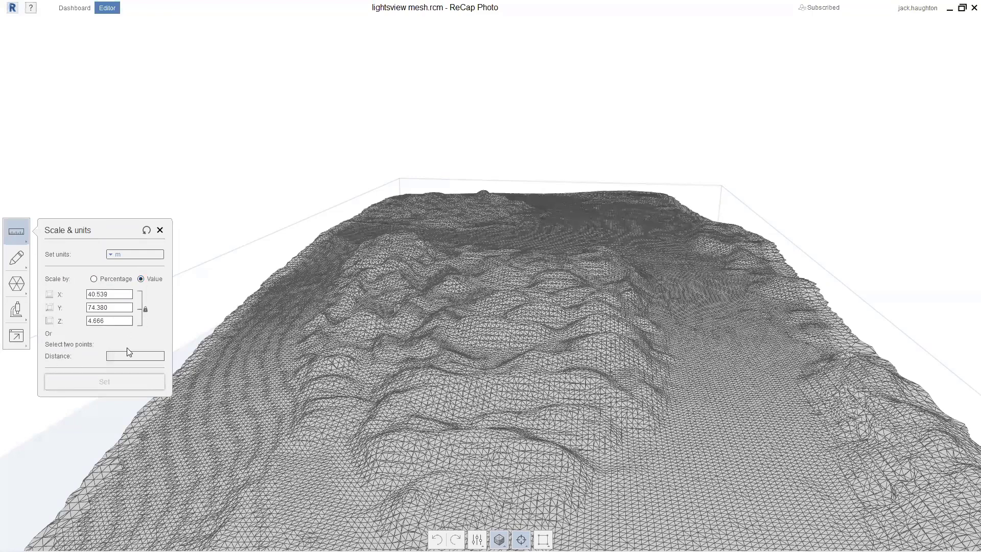
click(112, 256)
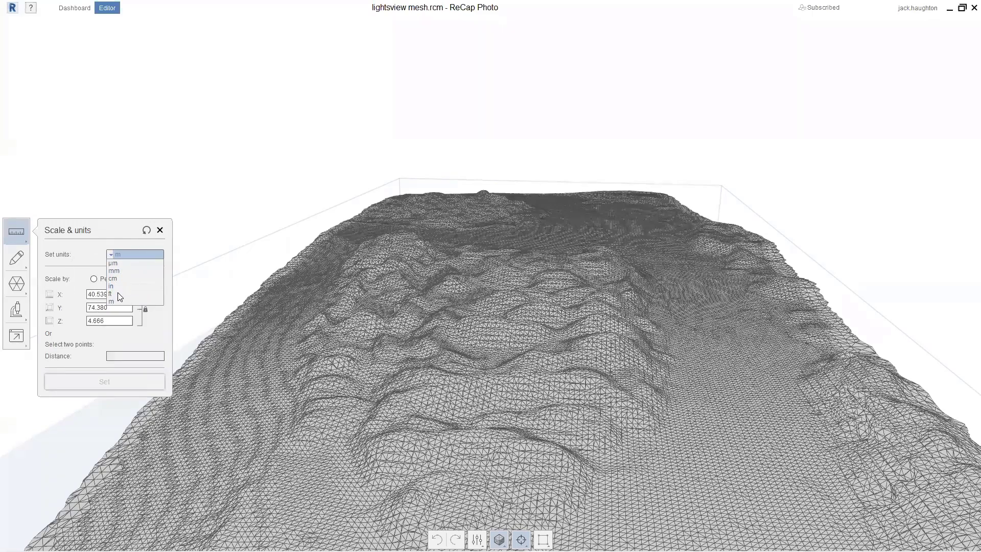
click(113, 255)
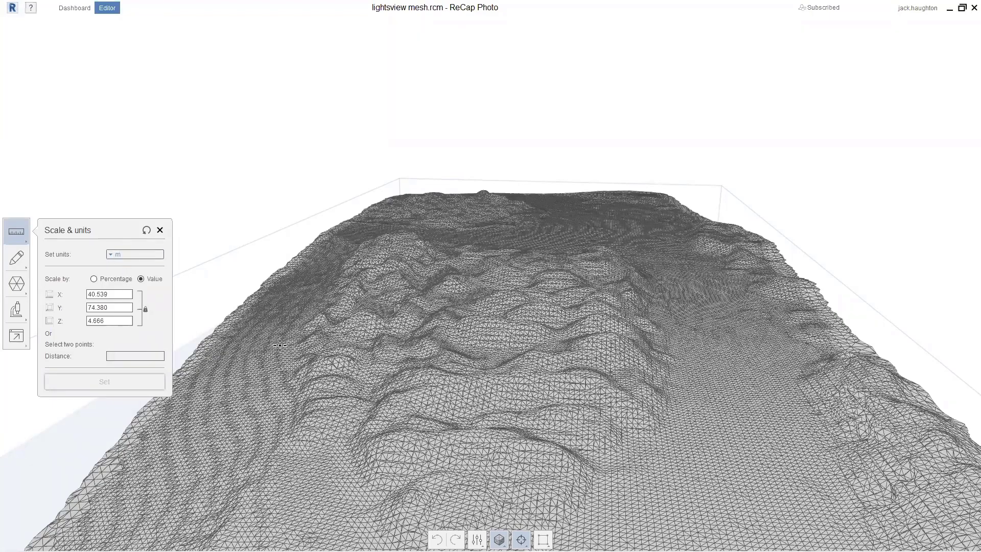
Rescale the mesh by picking two points, at the base and top of the small front mound, and setting their distance to 1.5 m.
drag(528, 456, 482, 359)
scroll(482, 360, up, 7)
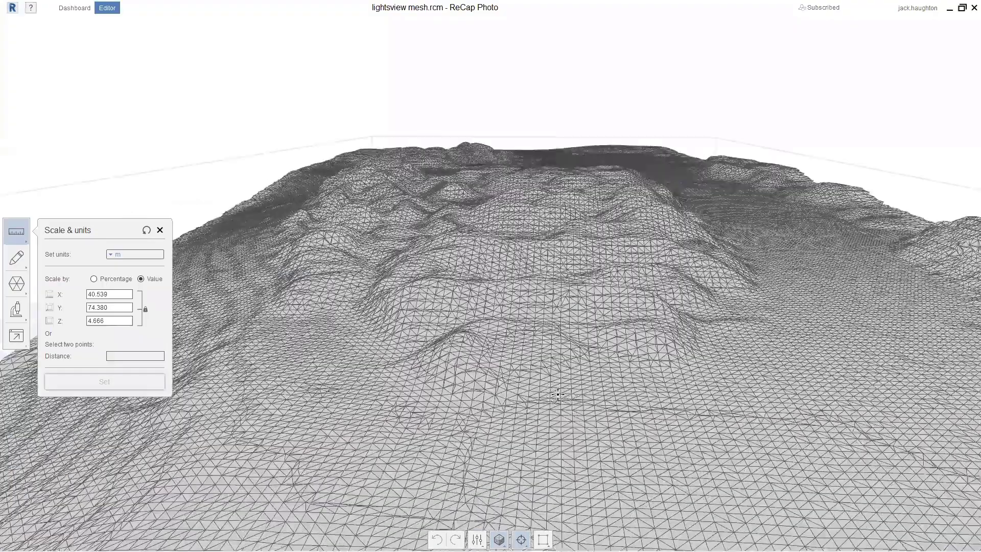
right_drag(448, 397, 374, 389)
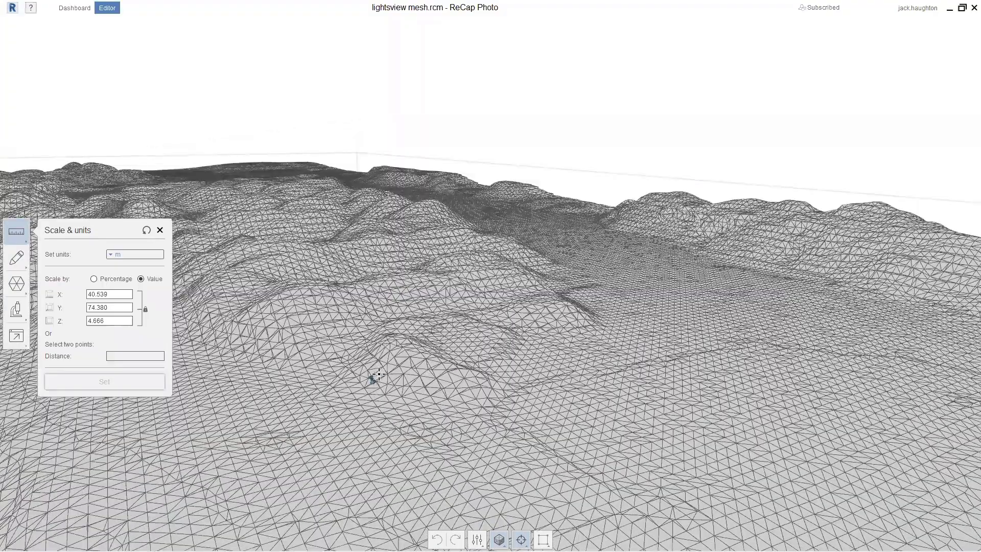
scroll(375, 386, up, 5)
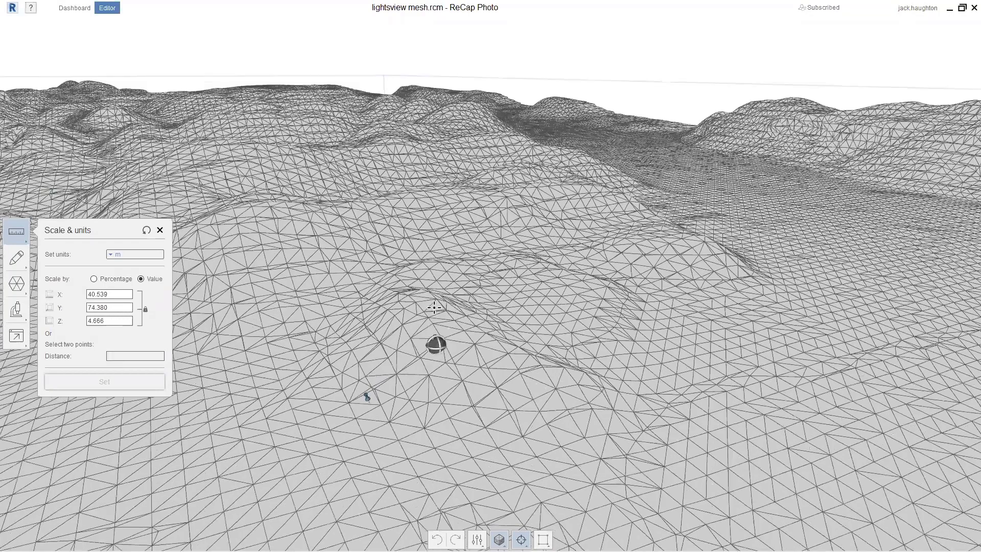
click(434, 306)
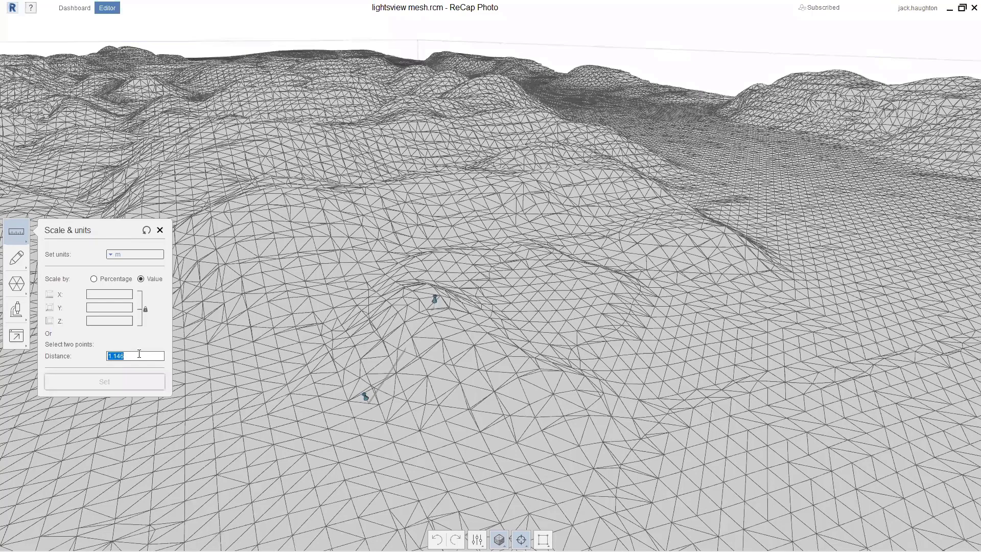
text(1.5)
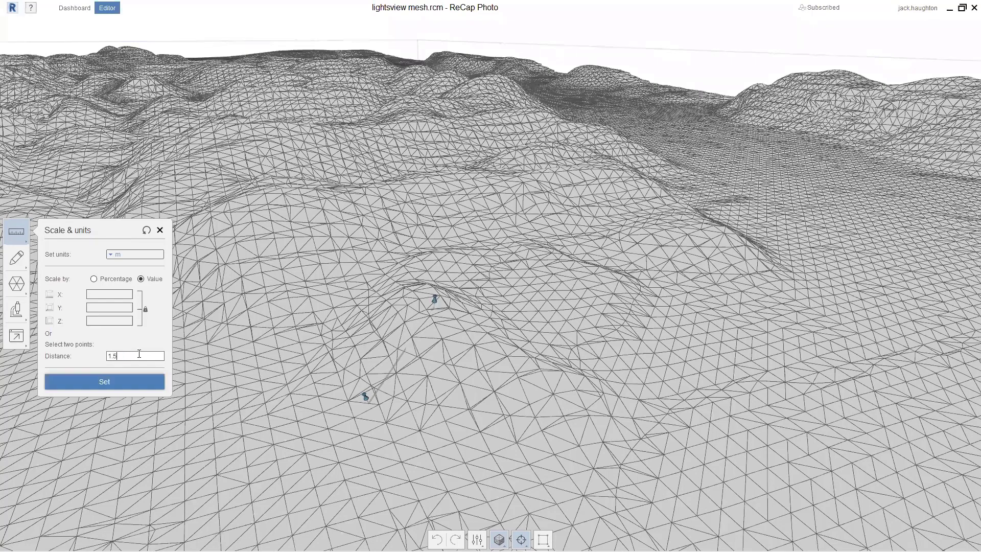
click(130, 378)
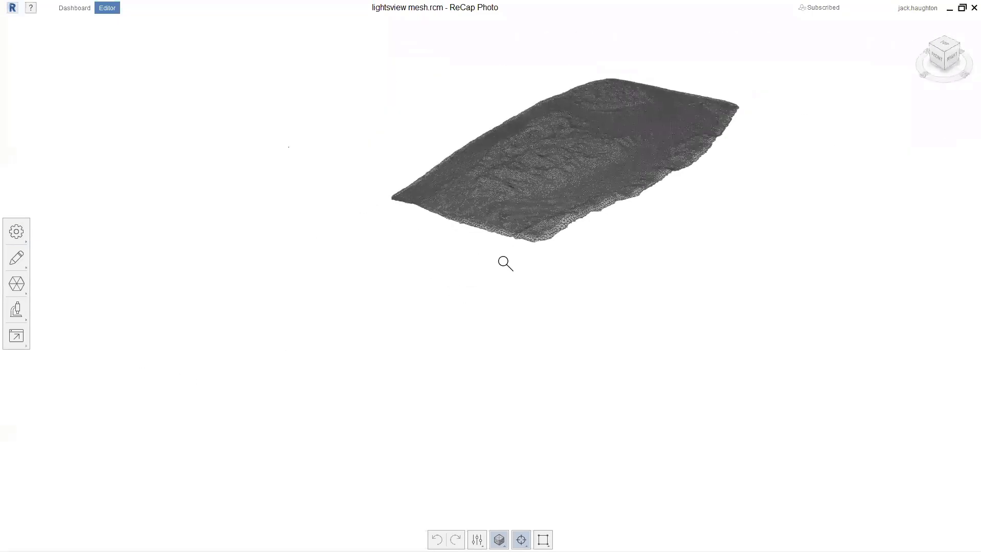
Inspect the rescaled mesh as a whole and closer up from the front.
right_drag(495, 223, 608, 209)
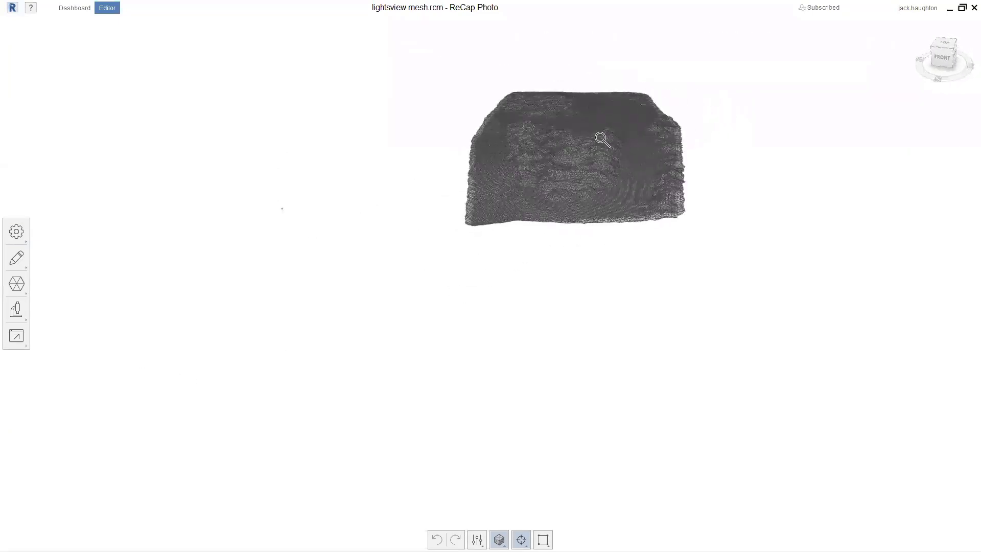
middle_drag(599, 138, 572, 248)
scroll(573, 248, up, 5)
right_drag(567, 328, 562, 291)
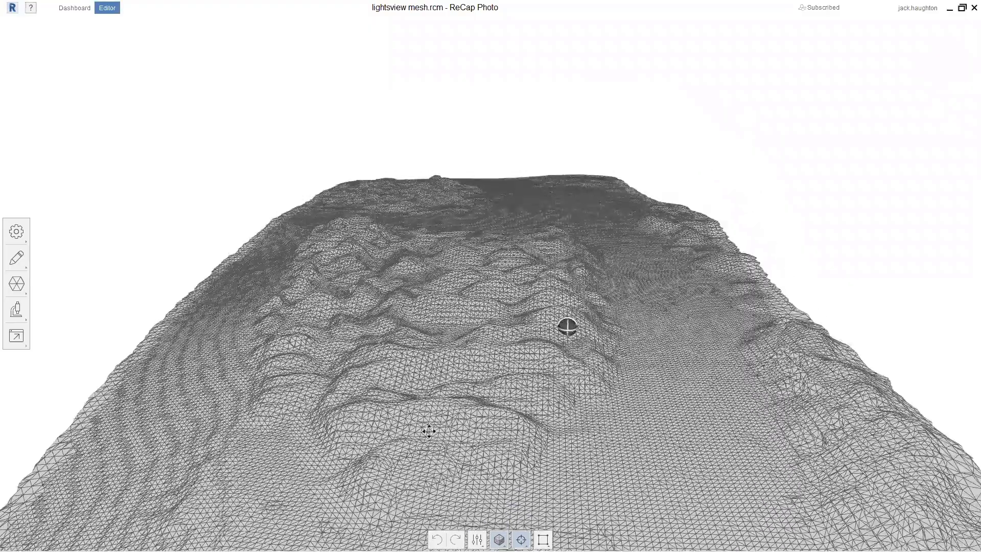
Examine the mesh wireframe close up at the front mounds and as a whole from above.
scroll(552, 307, down, 2)
right_drag(456, 389, 438, 363)
scroll(432, 340, up, 5)
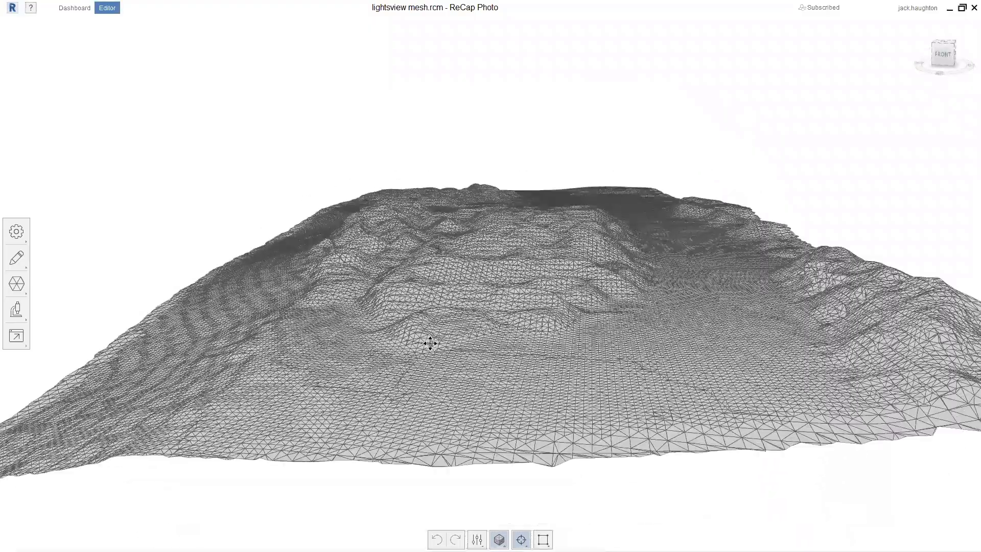
scroll(498, 372, up, 8)
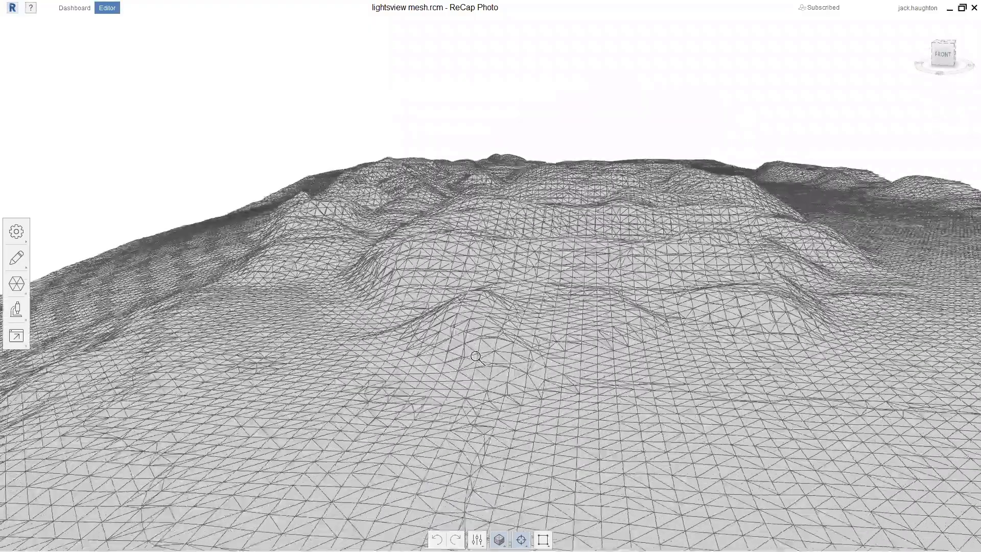
scroll(527, 323, down, 2)
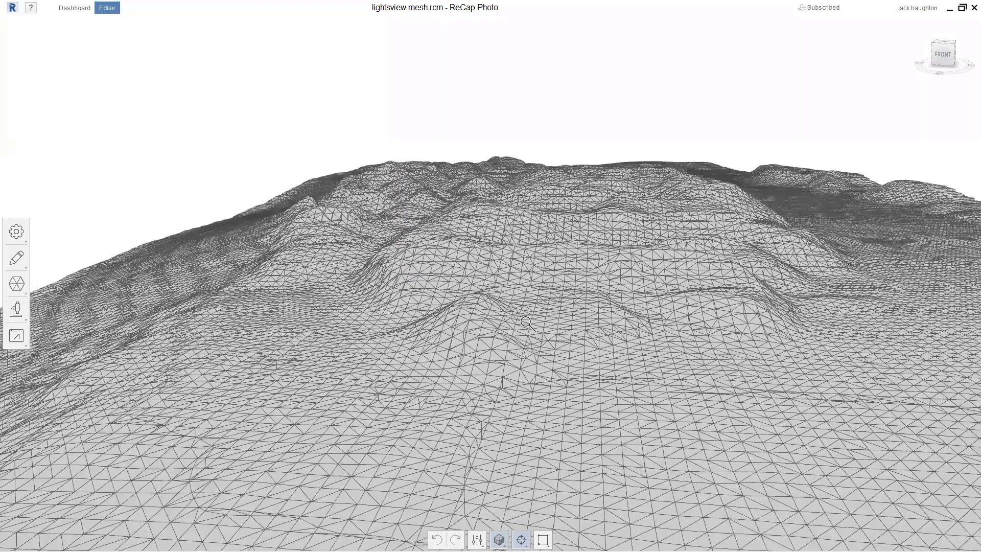
scroll(535, 332, down, 5)
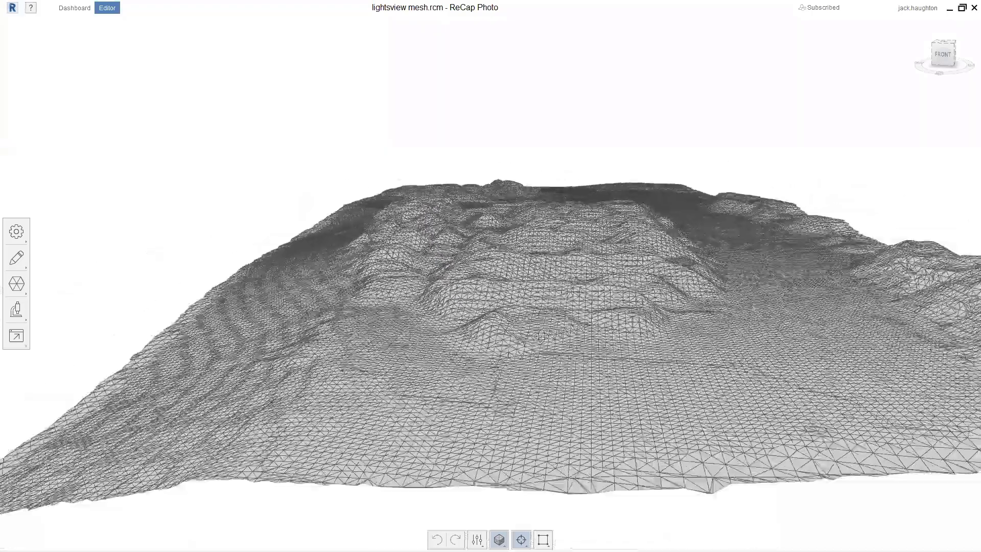
scroll(535, 327, down, 5)
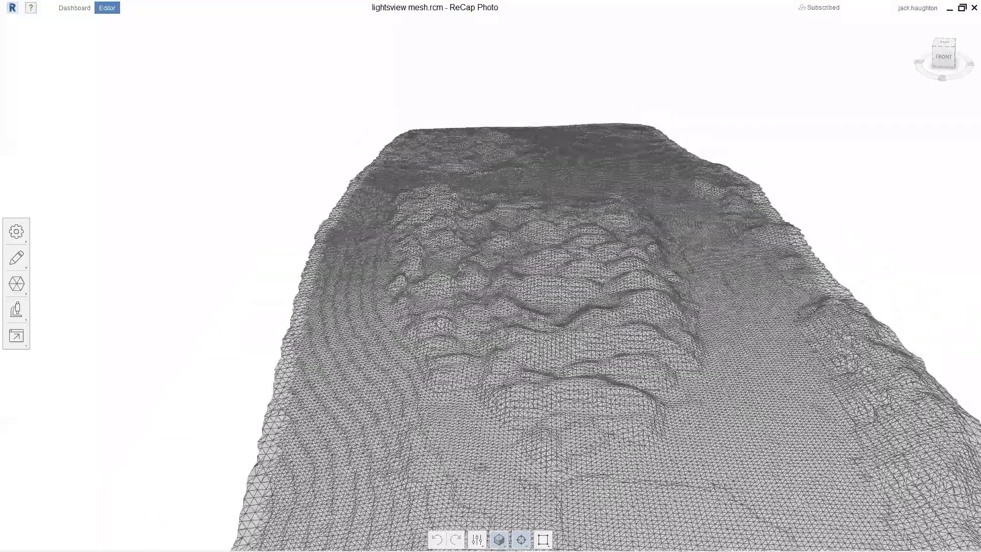
scroll(539, 323, down, 5)
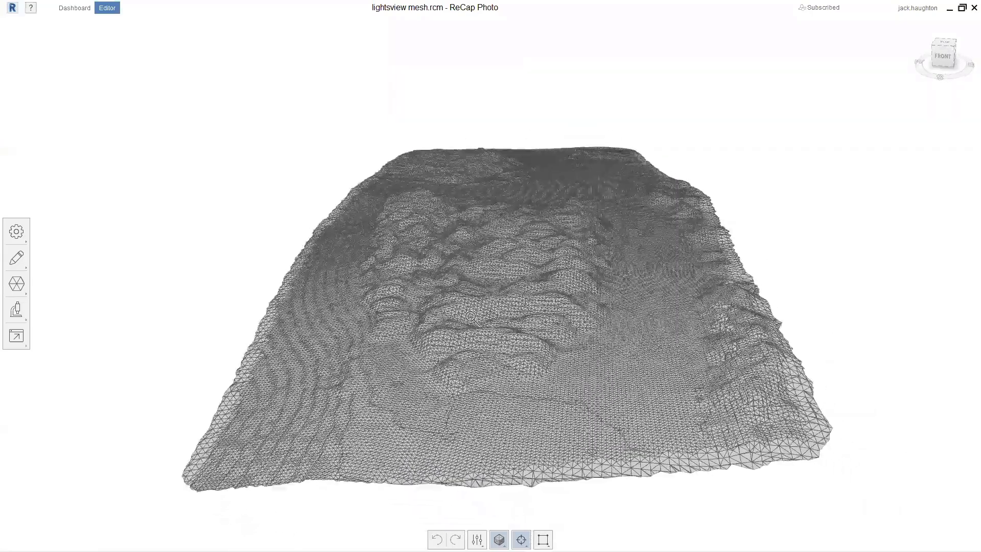
Start Slice & fill and raise the slicing plane until it cuts away the flat ground around the mounds.
click(18, 259)
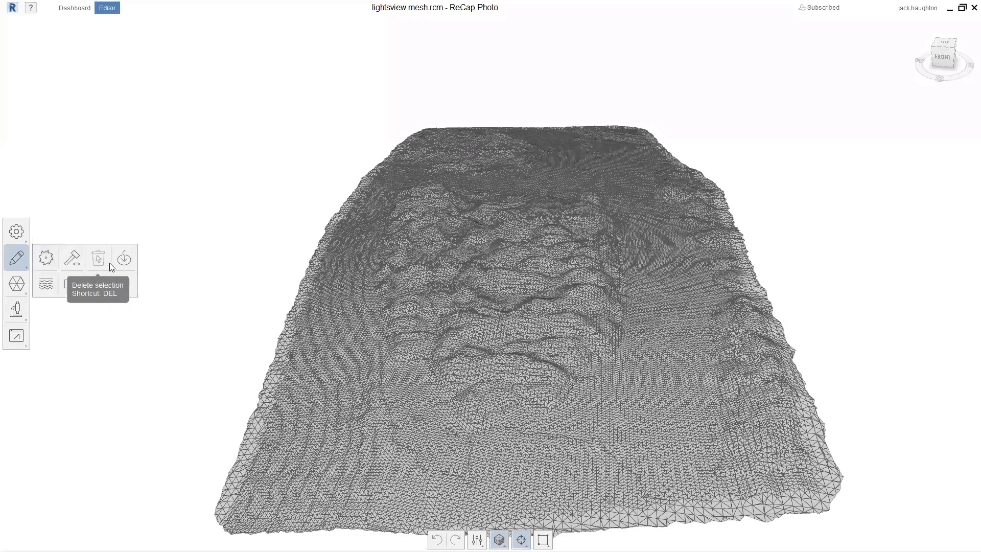
click(47, 257)
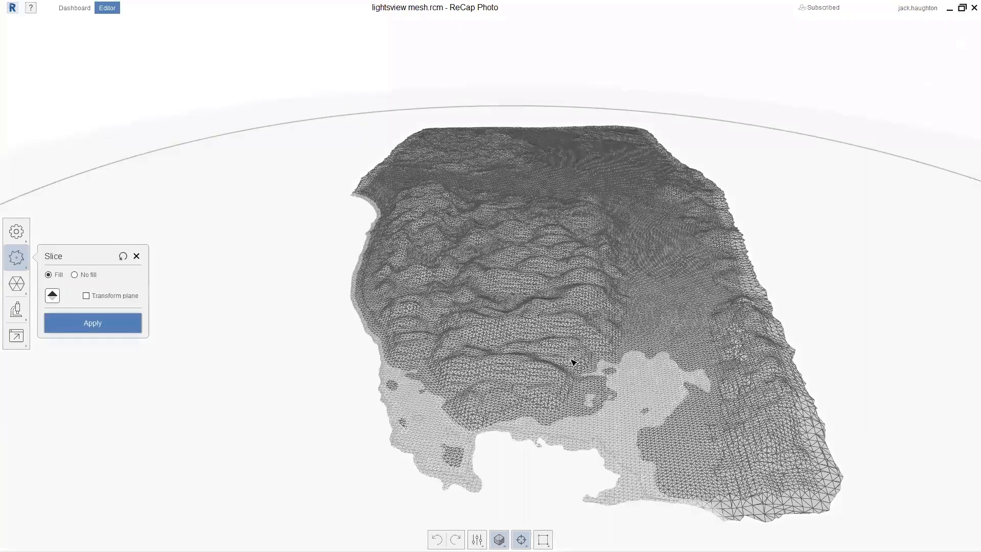
scroll(573, 363, down, 5)
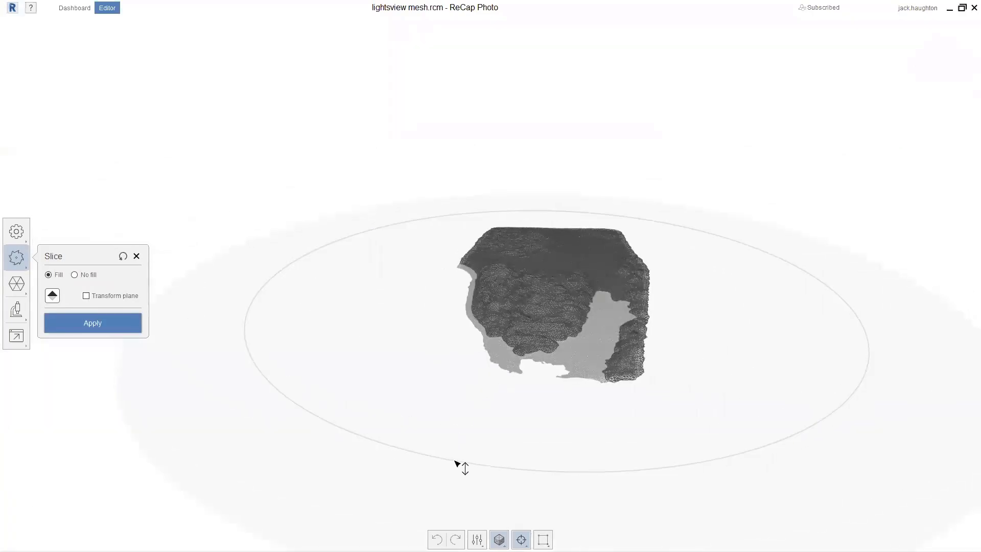
mouse_move(457, 464)
mouse_down()
mouse_move(455, 484)
mouse_move(453, 455)
mouse_move(455, 479)
mouse_move(453, 458)
mouse_move(441, 465)
mouse_up()
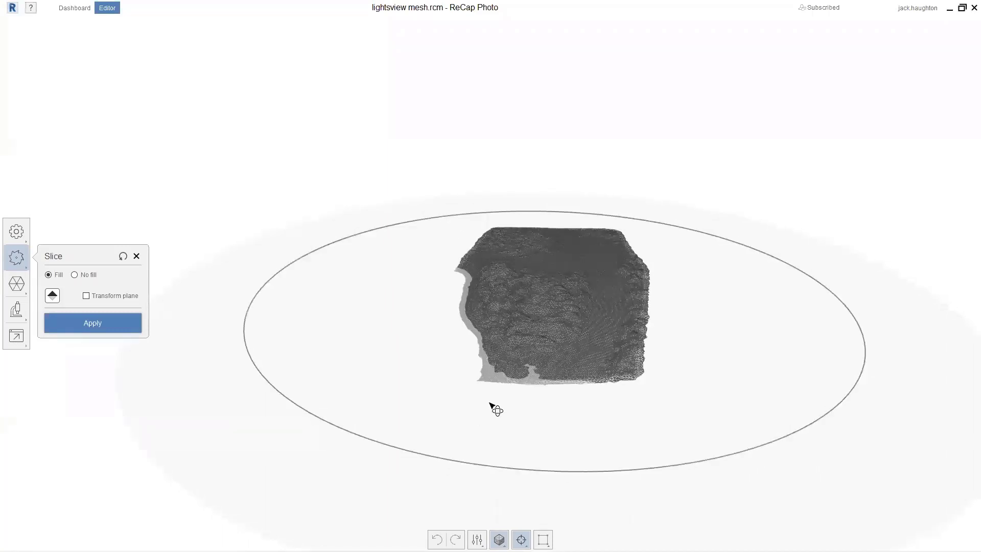
drag(498, 472, 499, 470)
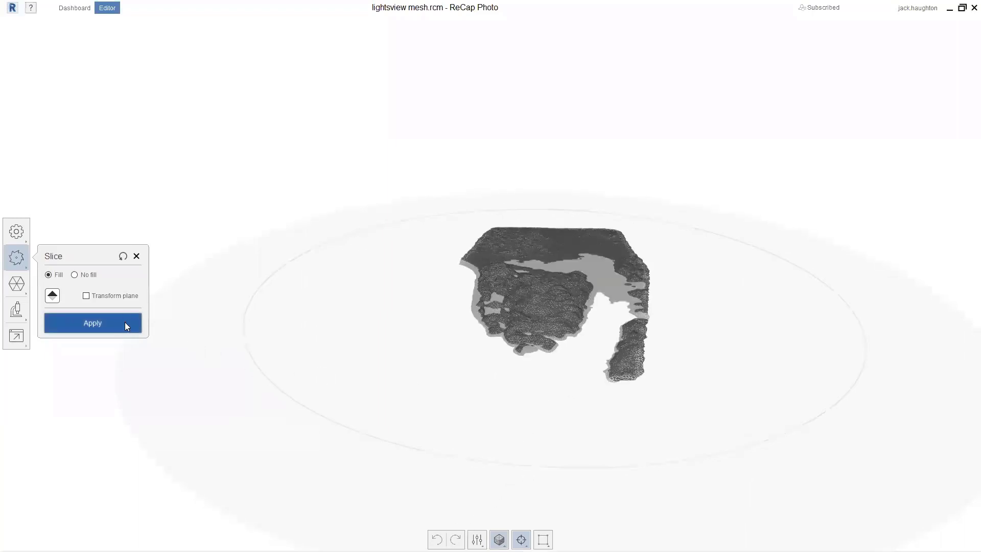
right_drag(344, 325, 409, 331)
Check the slice preview on the mounds from the front and from below, where the cut is filled.
scroll(550, 320, up, 1)
scroll(550, 320, up, 4)
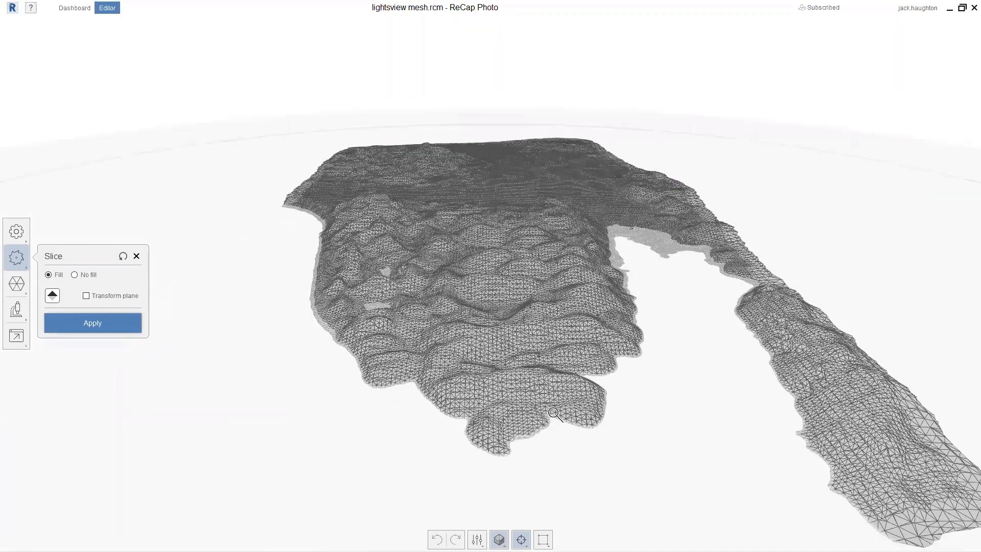
click(48, 275)
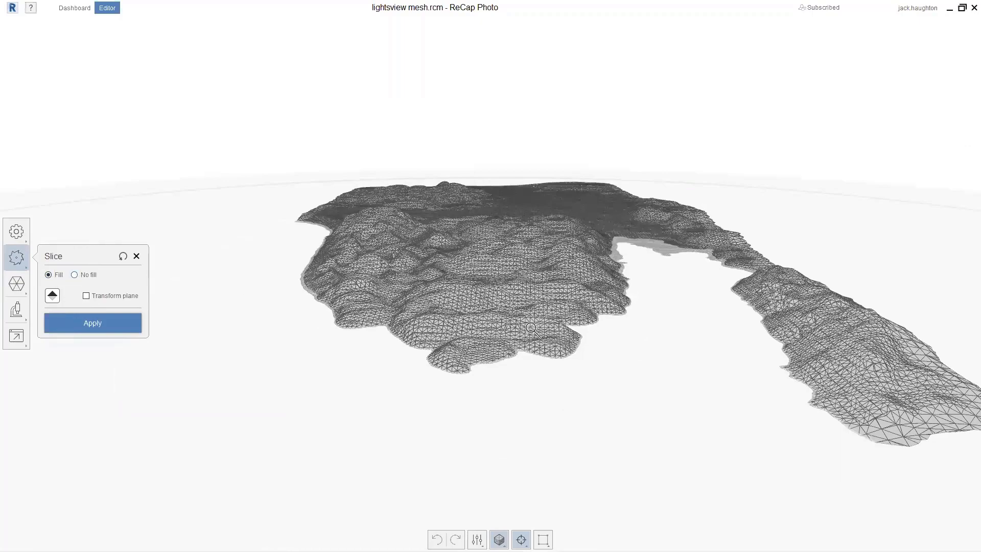
scroll(533, 330, up, 1)
mouse_move(521, 373)
right_down()
mouse_move(557, 331)
mouse_move(562, 293)
mouse_move(585, 439)
mouse_move(497, 399)
right_up()
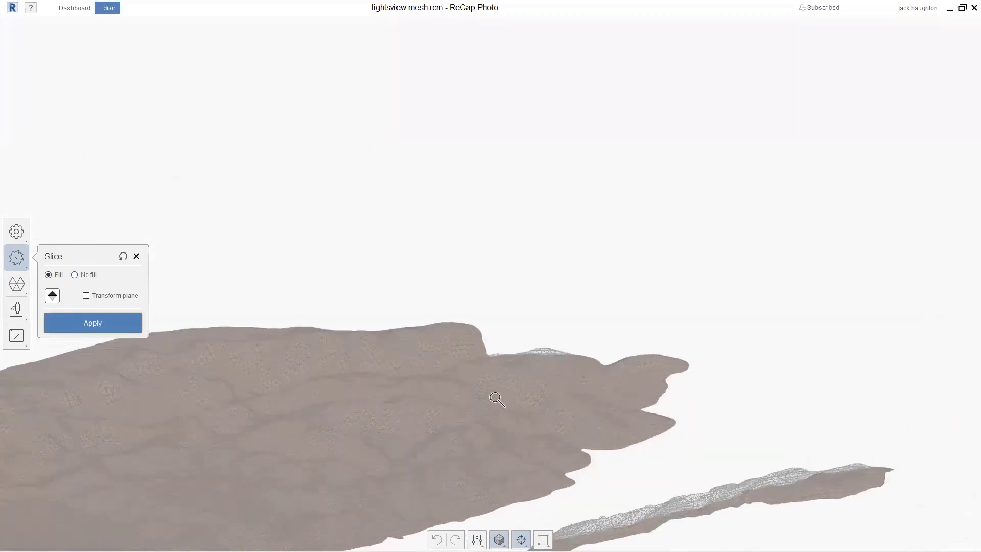
mouse_move(437, 414)
right_down()
mouse_move(377, 470)
mouse_move(287, 482)
mouse_move(271, 406)
mouse_move(254, 413)
right_up()
Apply the slice to the mesh with the Fill option.
click(51, 276)
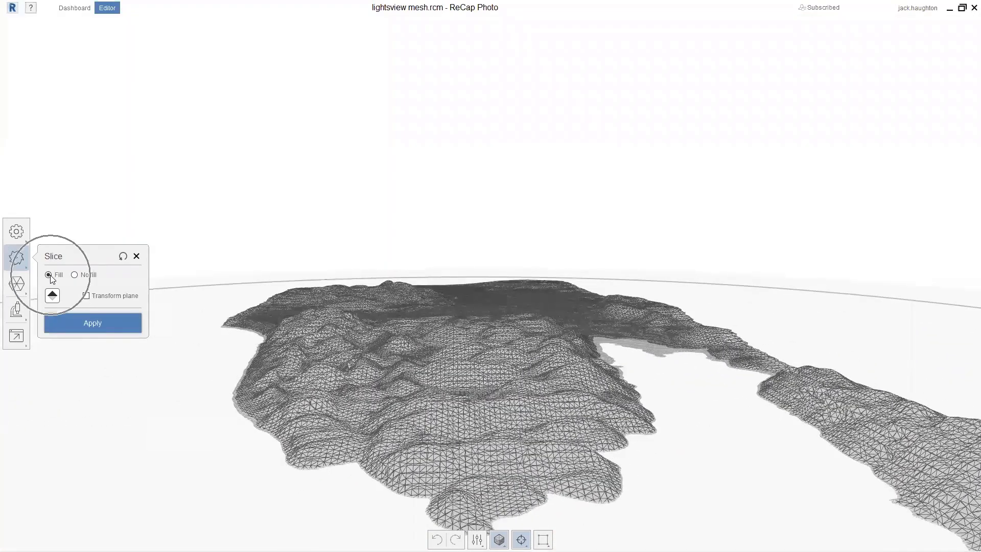
right_drag(581, 369, 597, 404)
scroll(568, 446, down, 2)
right_drag(218, 284, 276, 319)
click(93, 323)
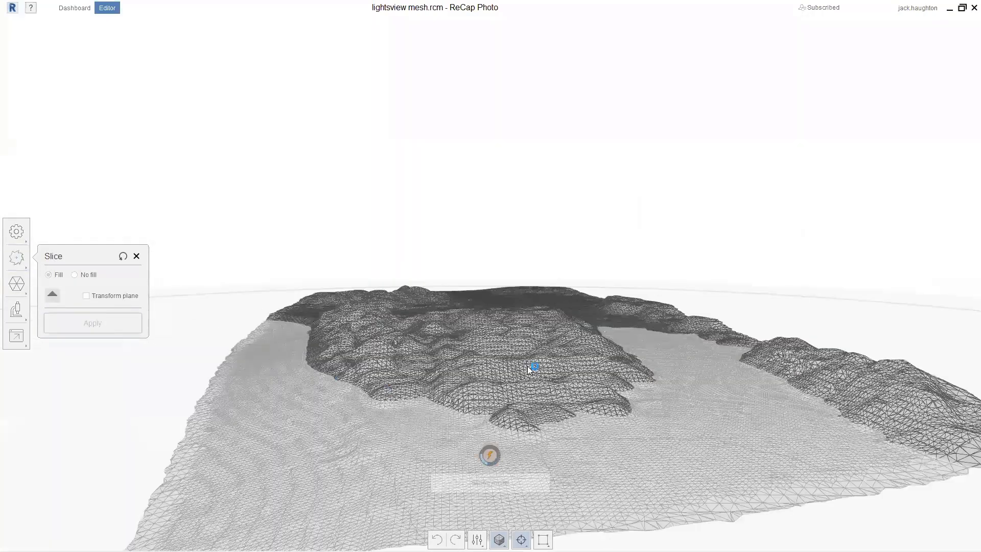
Inspect the sliced mesh up close along the cut edges of the front mounds and the open gap beside them.
right_drag(496, 415, 602, 403)
scroll(608, 402, up, 3)
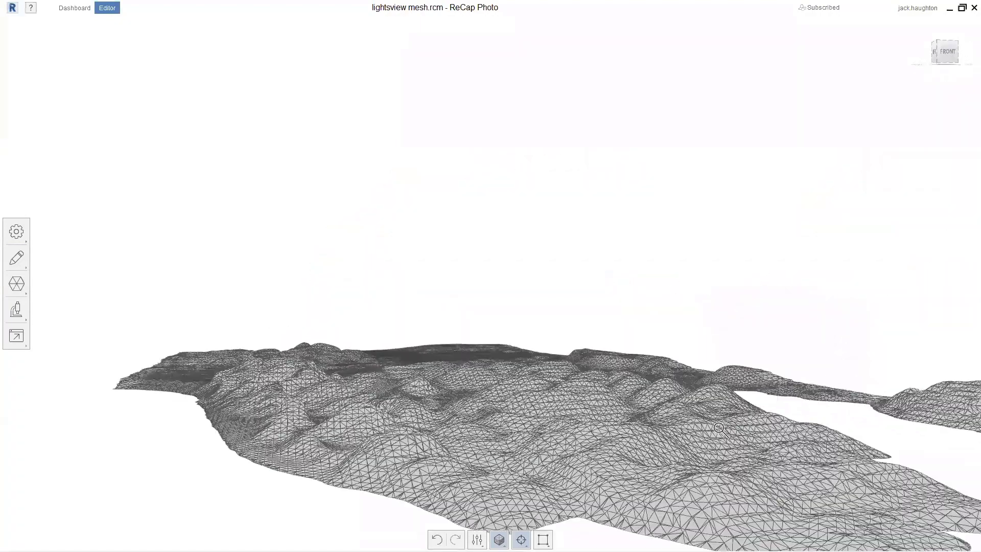
right_drag(723, 429, 644, 451)
middle_drag(645, 452, 577, 406)
scroll(685, 431, up, 3)
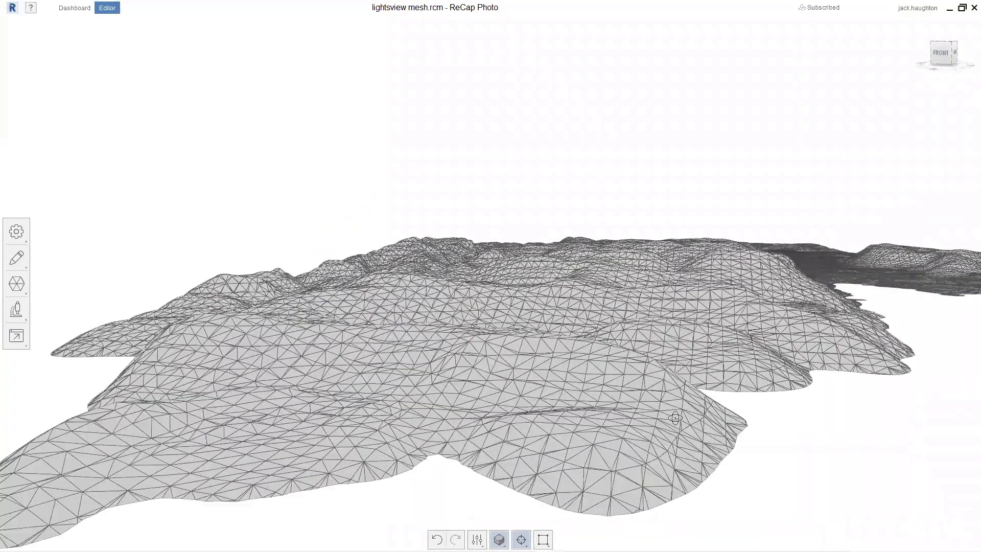
right_drag(685, 431, 710, 358)
scroll(732, 426, down, 1)
right_drag(740, 437, 730, 541)
middle_drag(623, 439, 398, 334)
scroll(783, 427, up, 3)
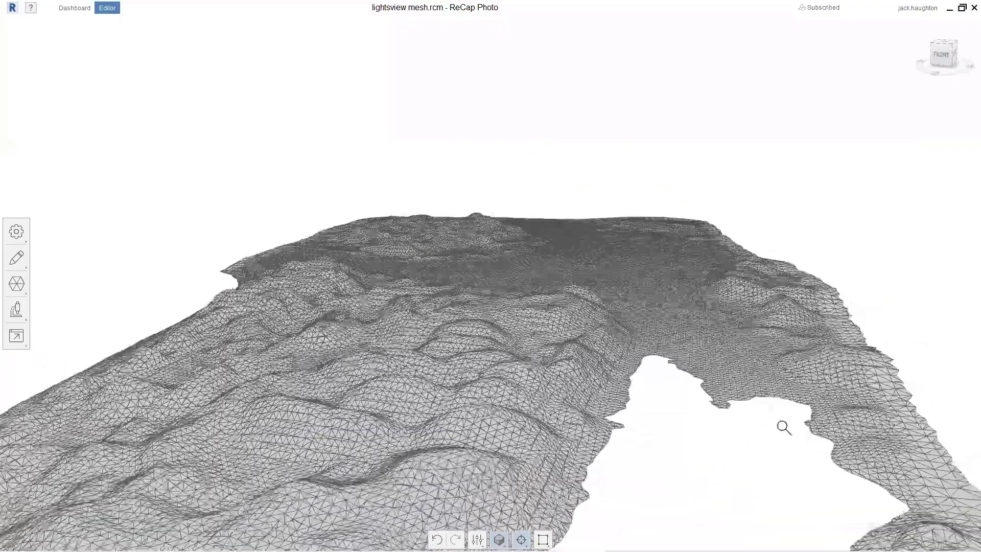
Inspect the far end and the side edge of the sliced mesh, and return to a front overview of the mounds.
right_drag(784, 427, 434, 368)
scroll(758, 387, down, 3)
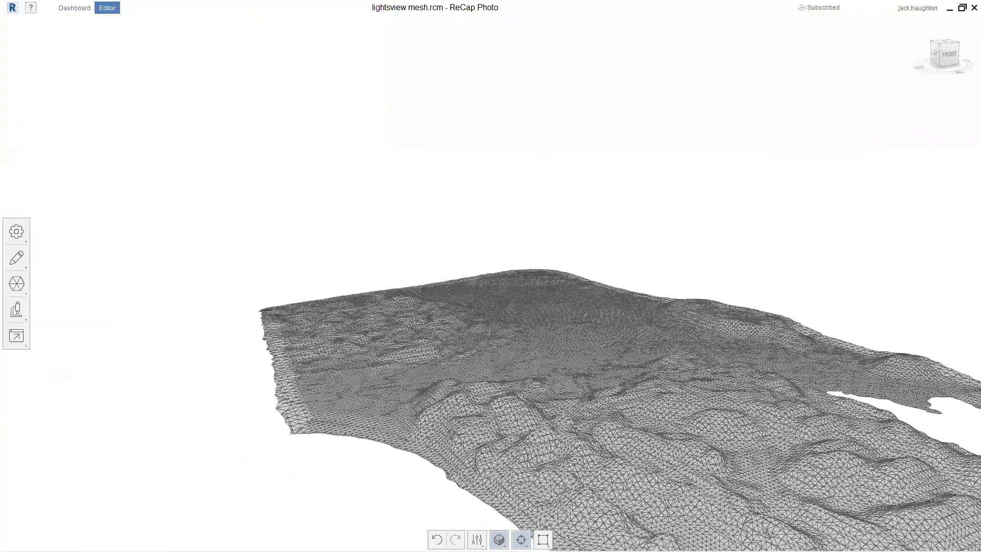
middle_drag(588, 403, 701, 423)
scroll(701, 423, down, 1)
right_drag(701, 423, 574, 393)
middle_drag(573, 393, 473, 353)
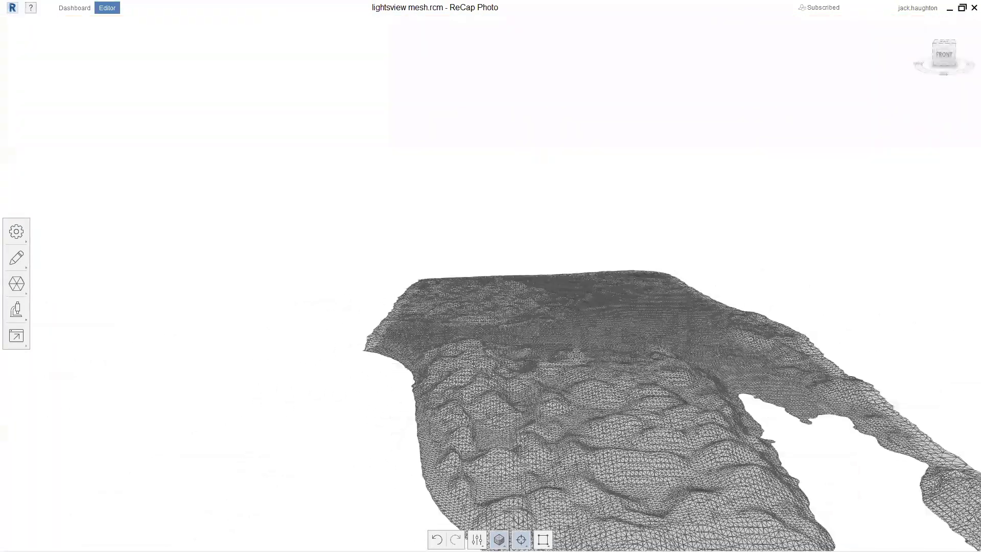
middle_drag(625, 411, 530, 354)
scroll(530, 354, up, 1)
scroll(529, 354, up, 1)
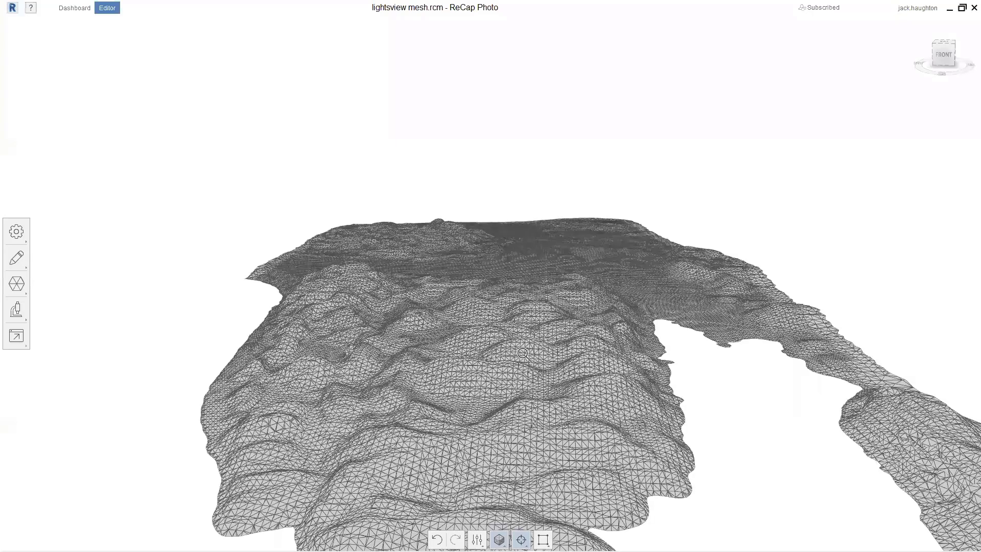
Compare the sliced mounds from a low front angle and from higher up, ending on the whole remaining mesh.
scroll(529, 386, down, 2)
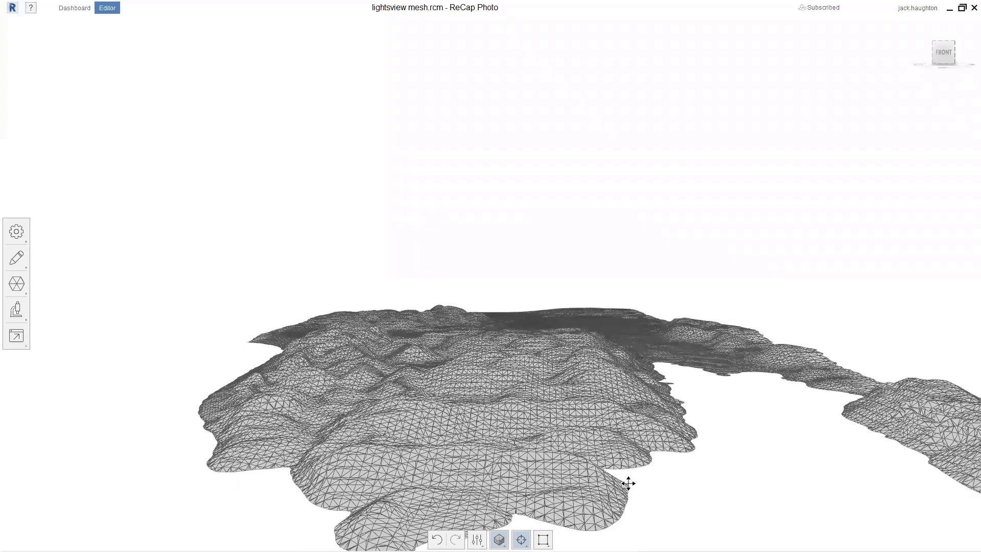
scroll(493, 427, down, 2)
scroll(580, 294, up, 5)
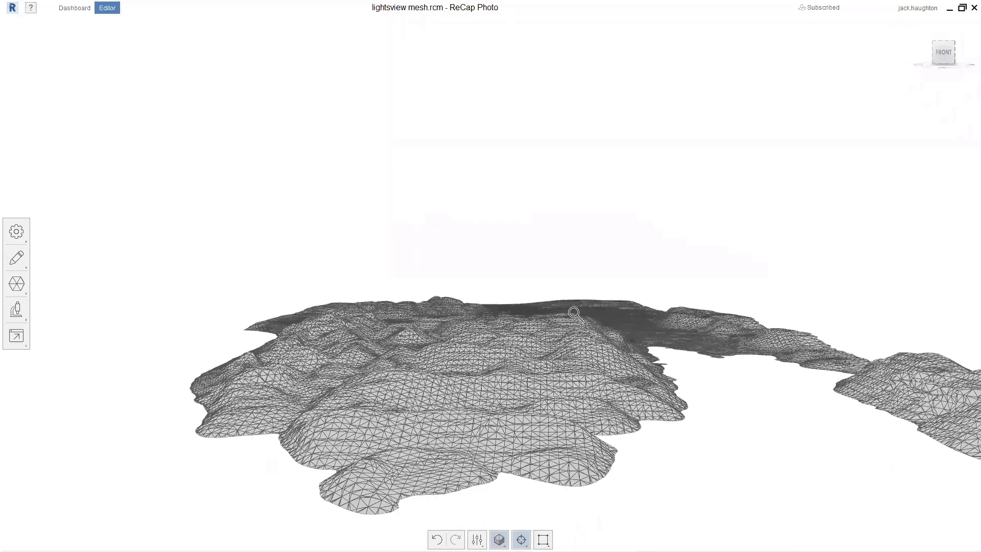
middle_drag(519, 339, 539, 277)
scroll(557, 339, up, 1)
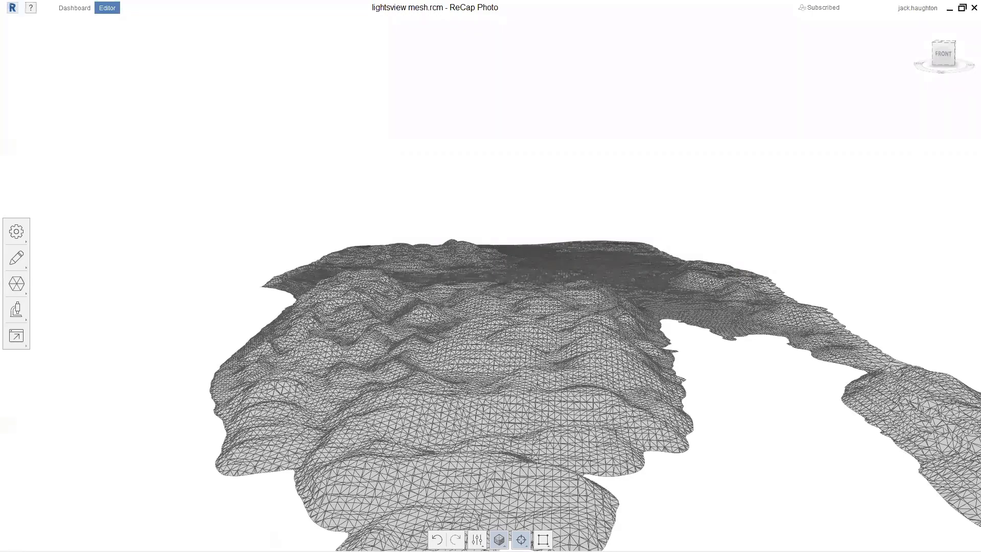
right_drag(553, 347, 552, 341)
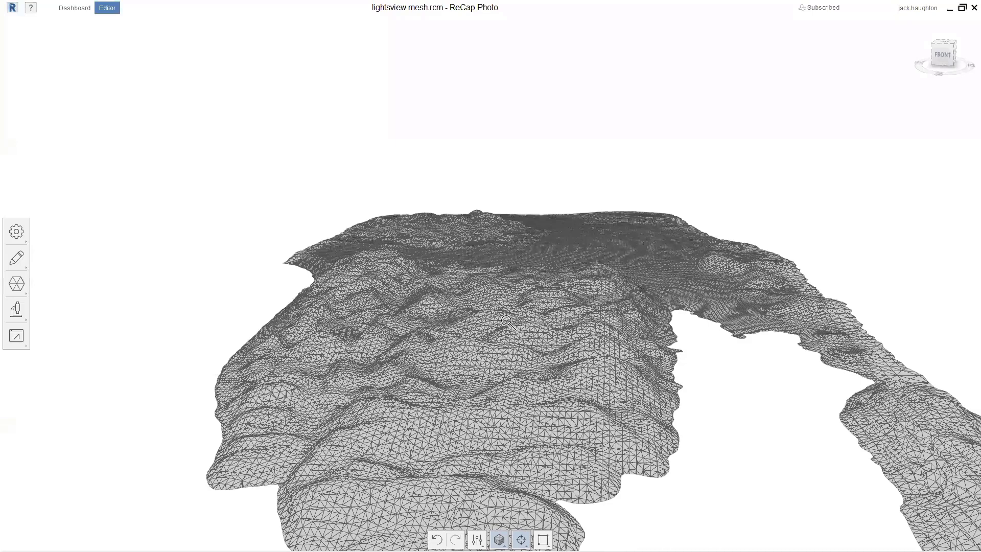
scroll(517, 340, up, 2)
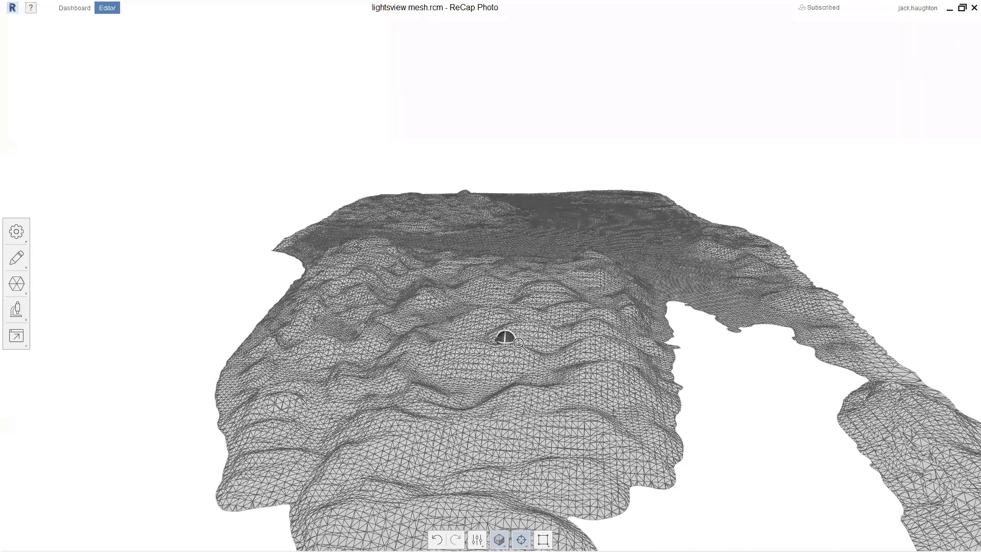
scroll(522, 358, down, 2)
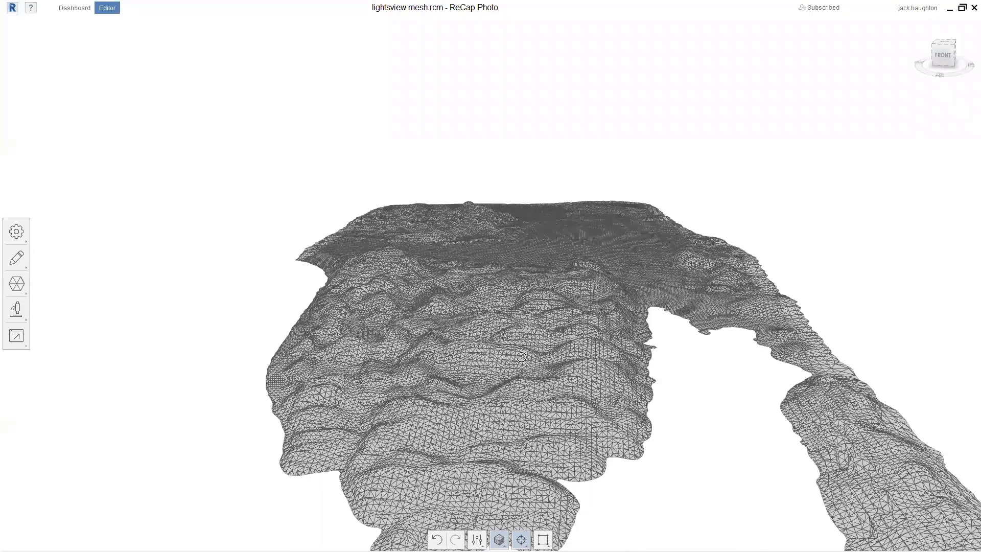
right_drag(527, 383, 523, 391)
middle_drag(544, 366, 568, 312)
scroll(569, 312, down, 3)
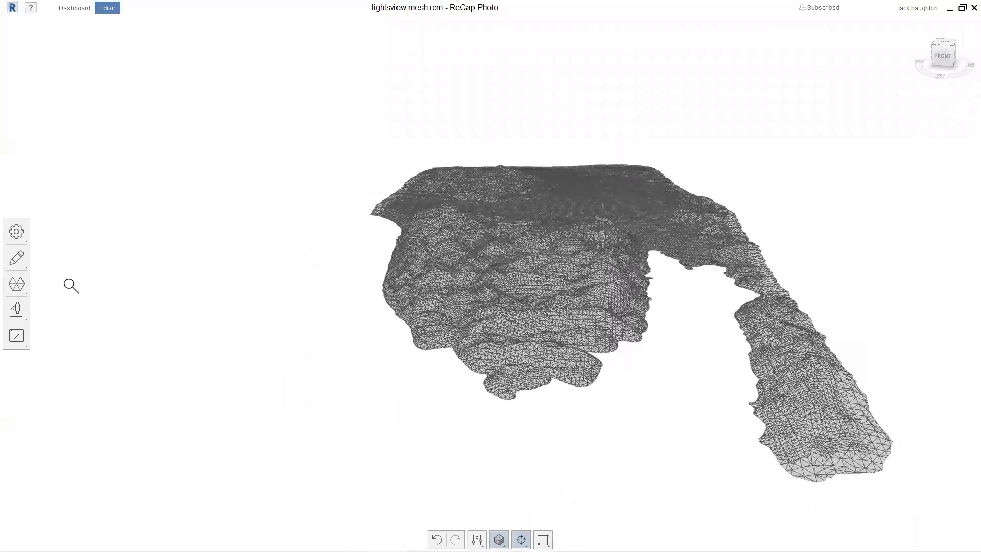
Set up the Smooth surface brush with its size and strength reduced to about a fifth of their ranges.
click(19, 262)
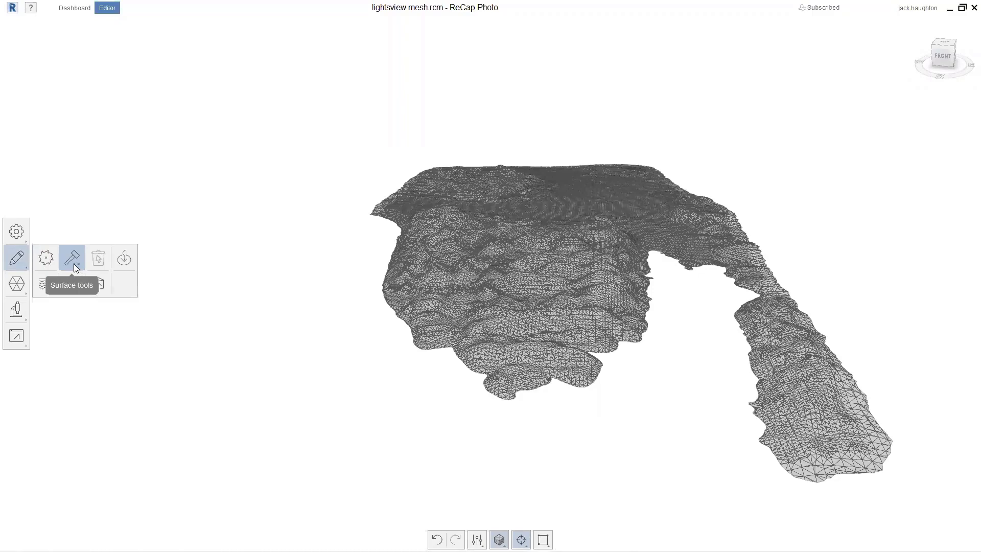
click(73, 264)
mouse_move(568, 242)
right_down()
mouse_move(539, 242)
mouse_move(528, 269)
right_up()
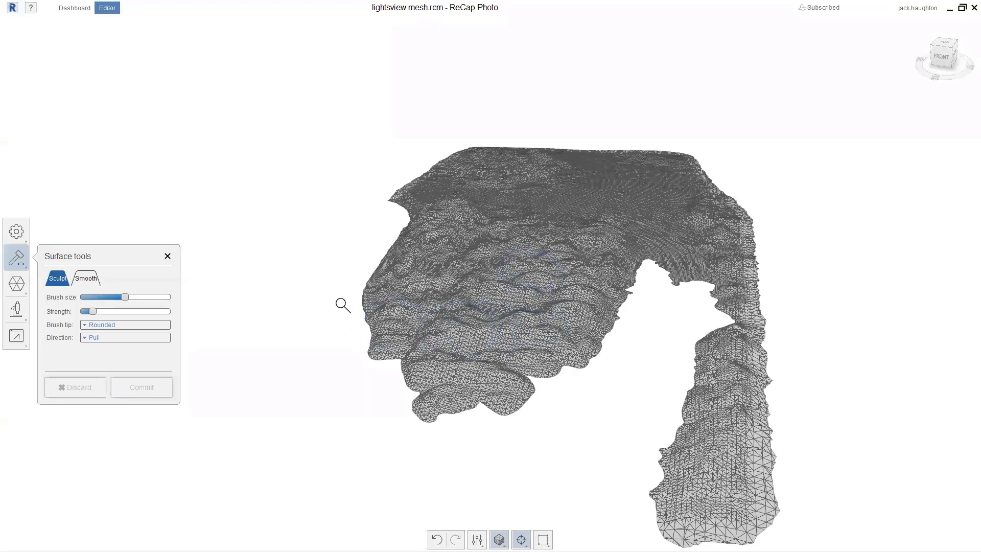
scroll(342, 305, up, 6)
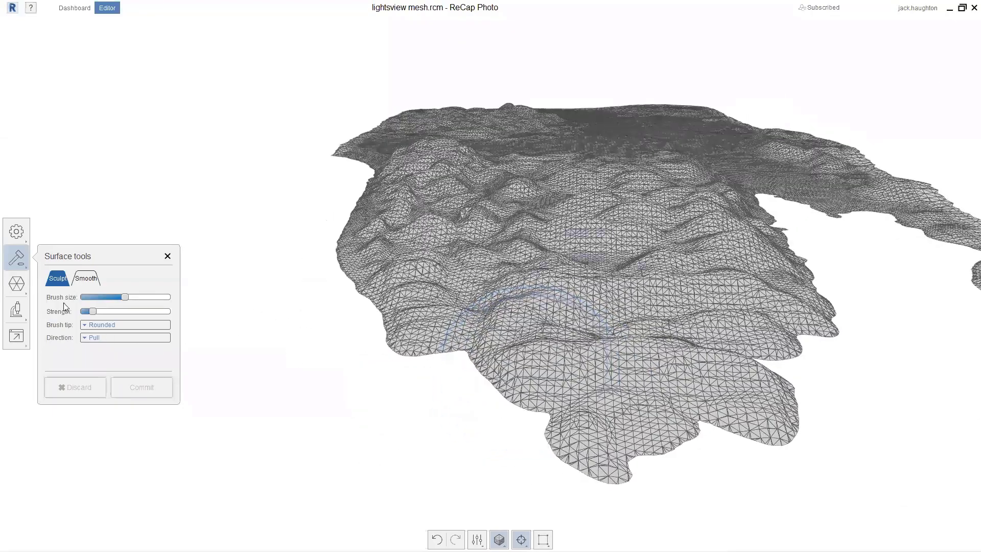
click(88, 281)
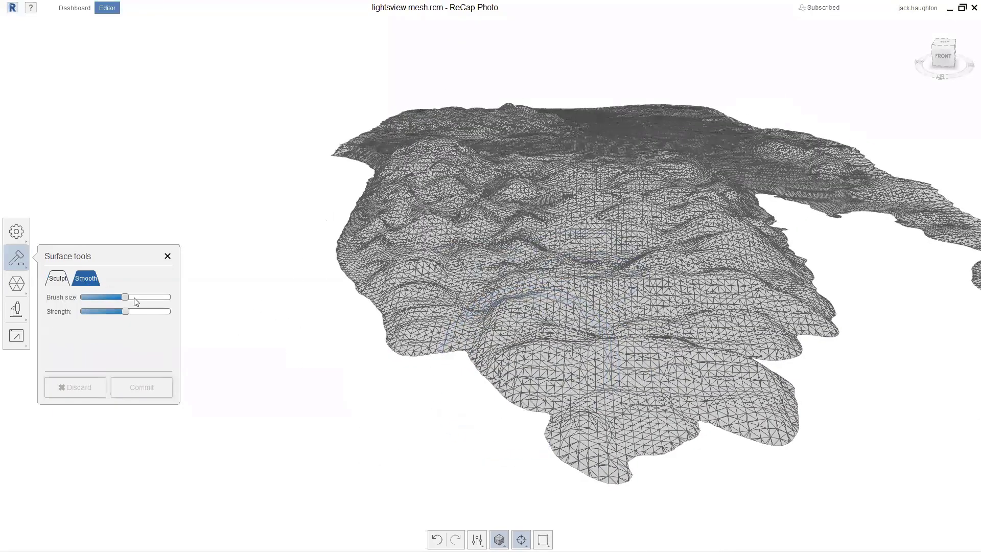
mouse_move(126, 297)
mouse_down()
mouse_move(105, 298)
mouse_move(79, 319)
mouse_up()
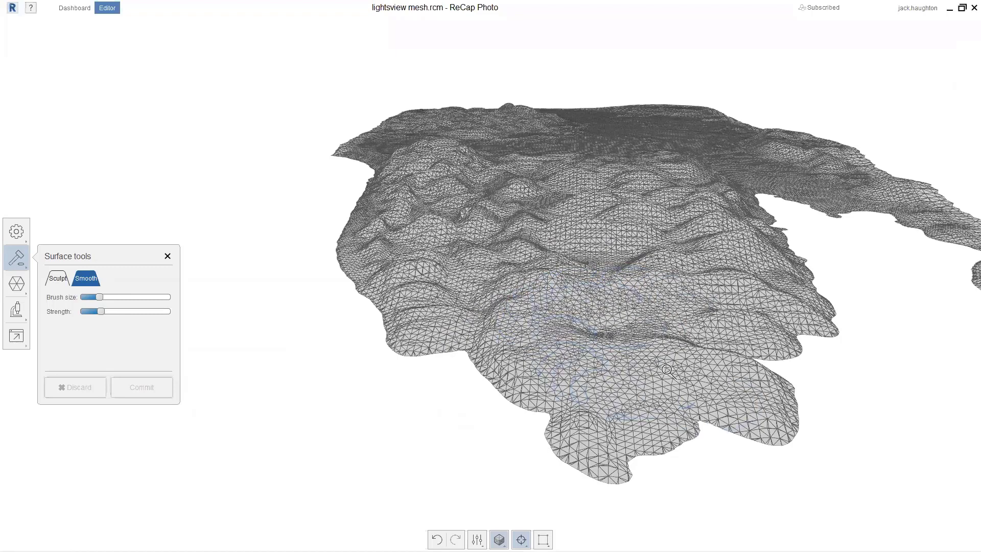
Try the Smooth brush on the front mounds, discard the smoothing and close the surface tools.
click(723, 351)
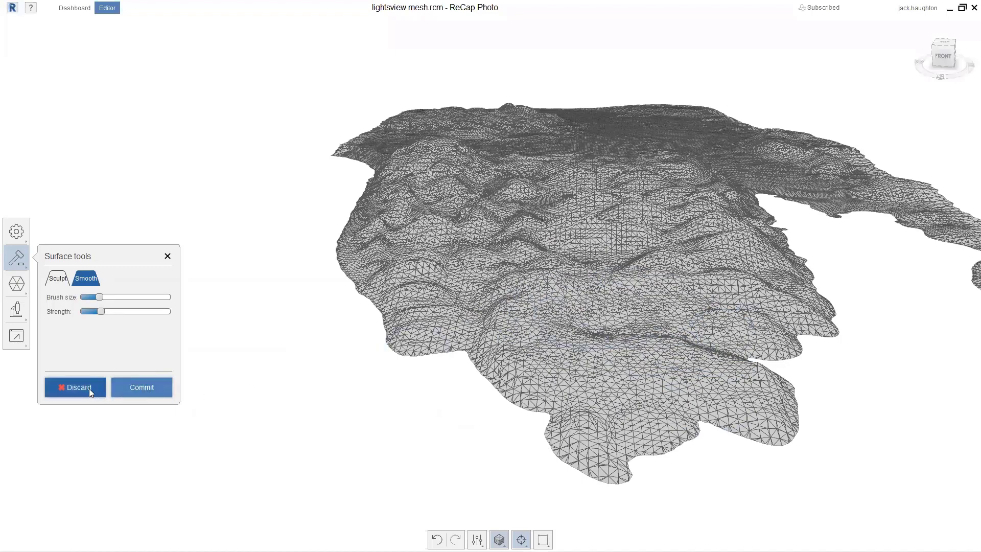
right_drag(787, 368, 757, 362)
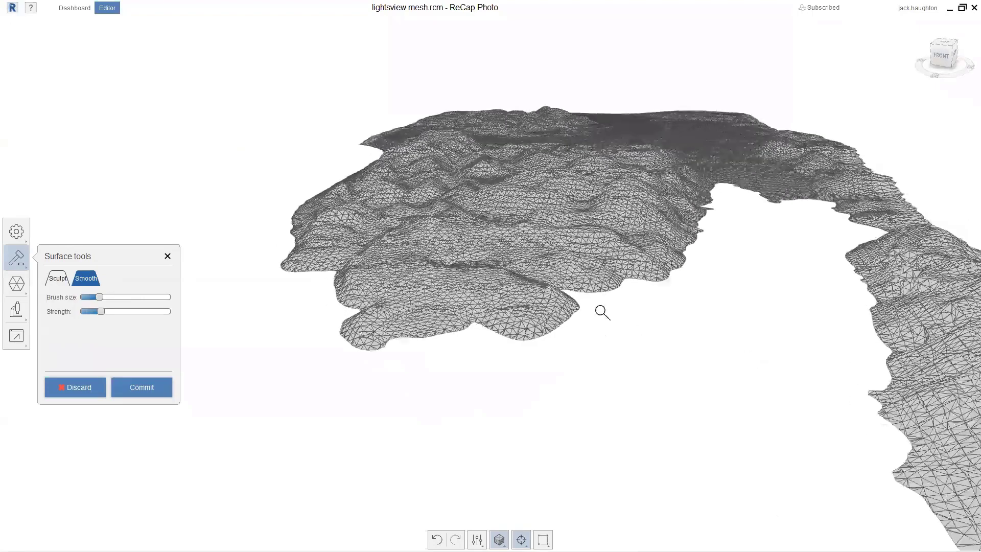
scroll(513, 274, up, 2)
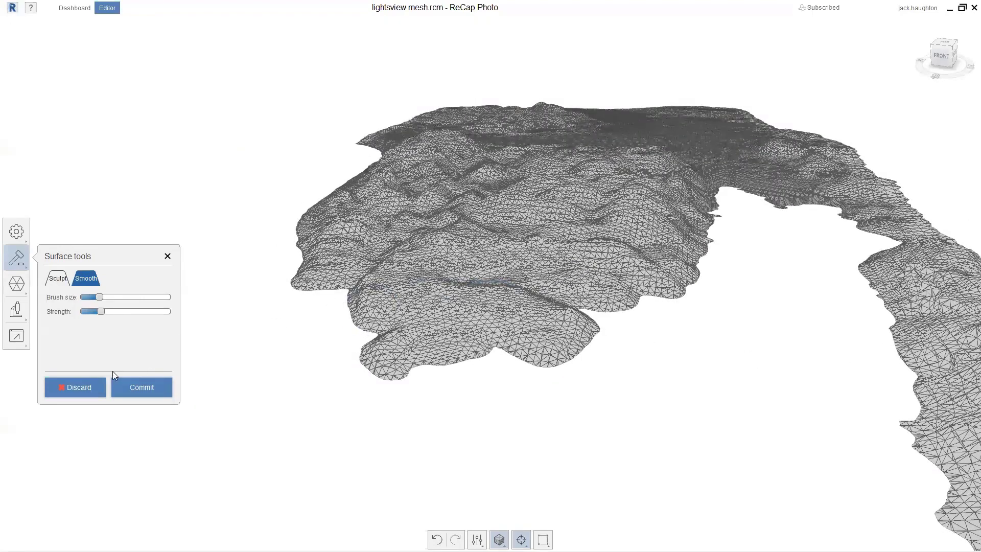
click(84, 386)
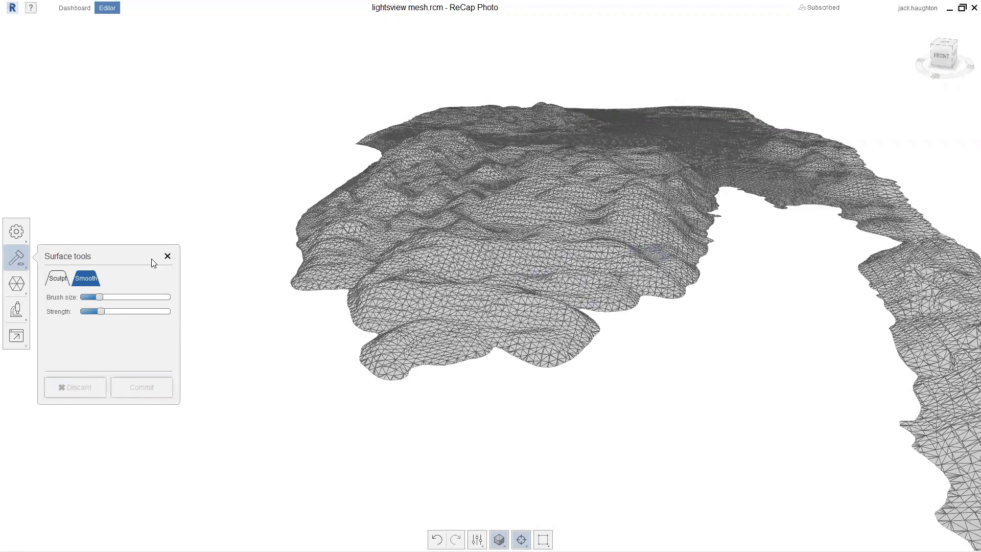
click(167, 256)
Try to fill the sliced mesh's outer boundary with a Flat hole fill.
click(22, 260)
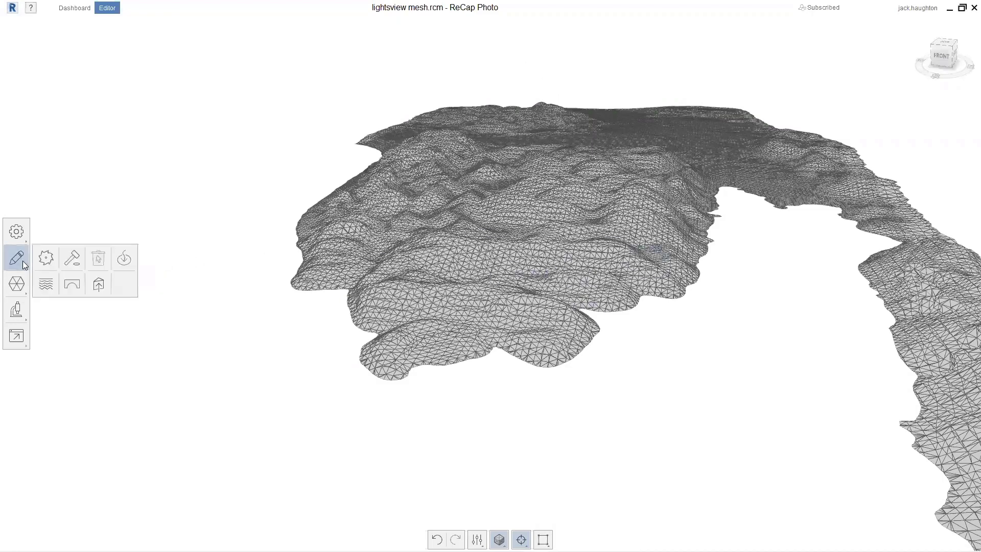
click(124, 258)
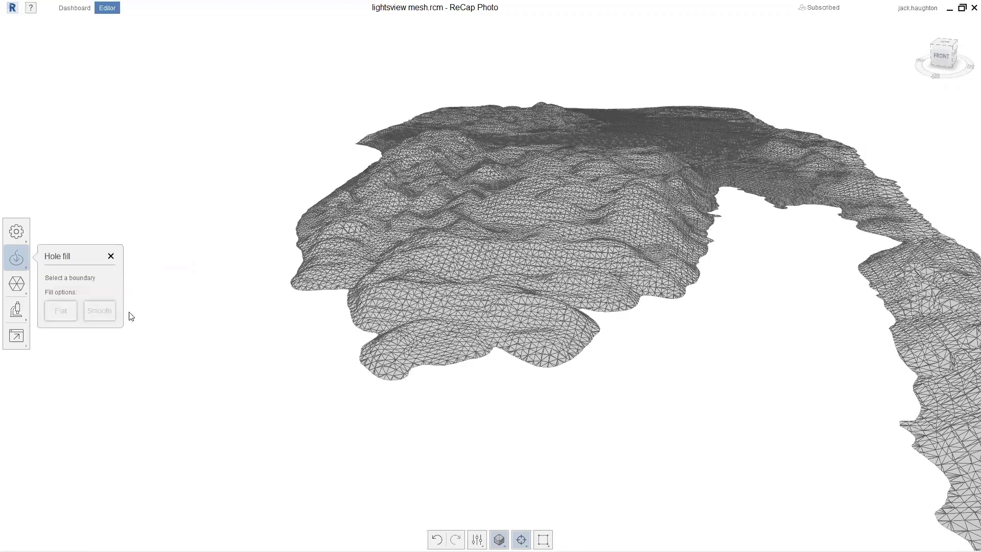
click(697, 276)
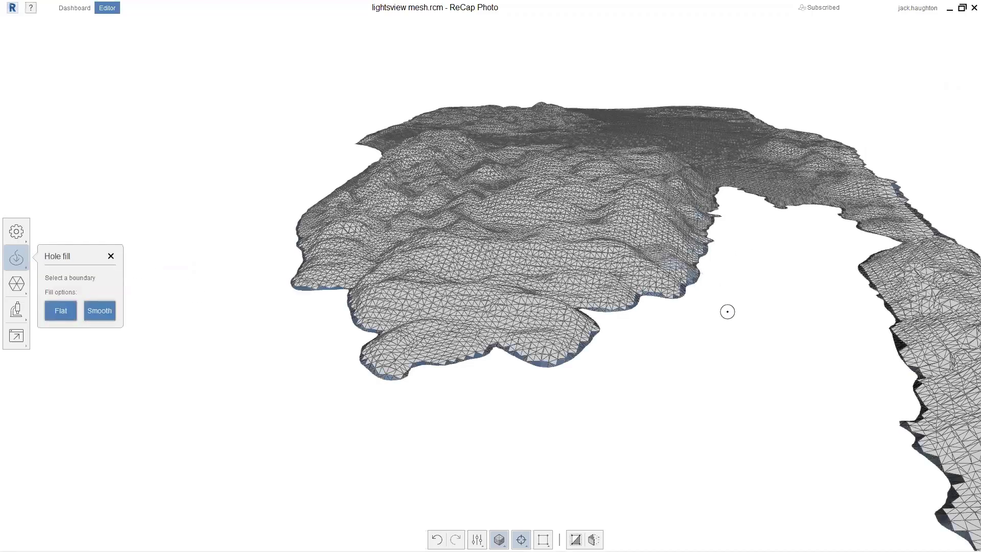
click(68, 311)
right_drag(706, 273, 706, 287)
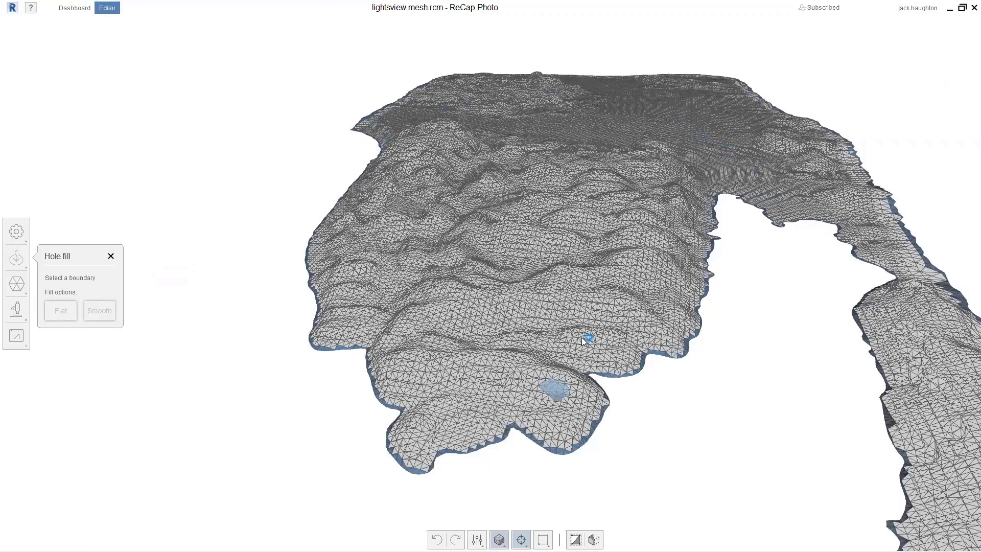
right_drag(626, 163, 734, 194)
right_drag(726, 188, 628, 252)
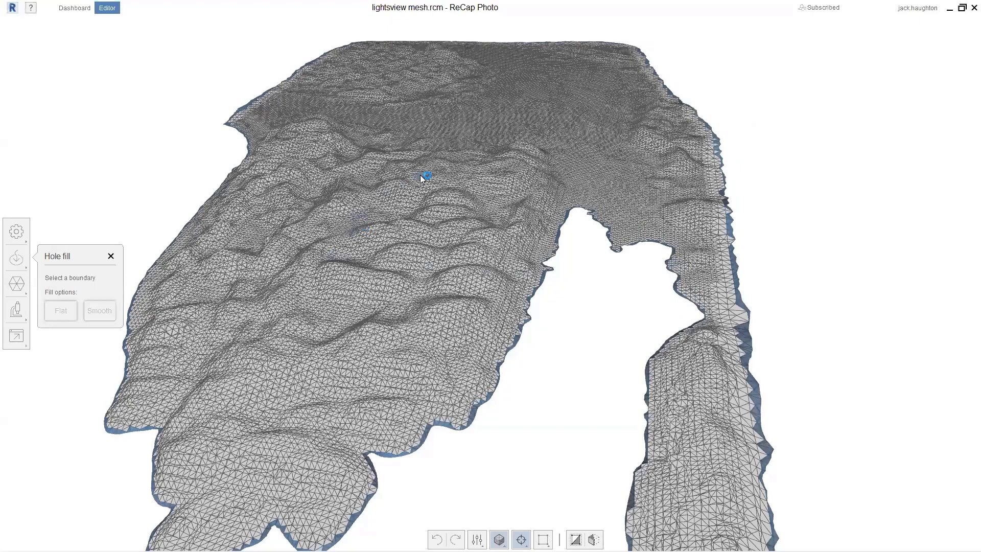
right_drag(384, 178, 544, 236)
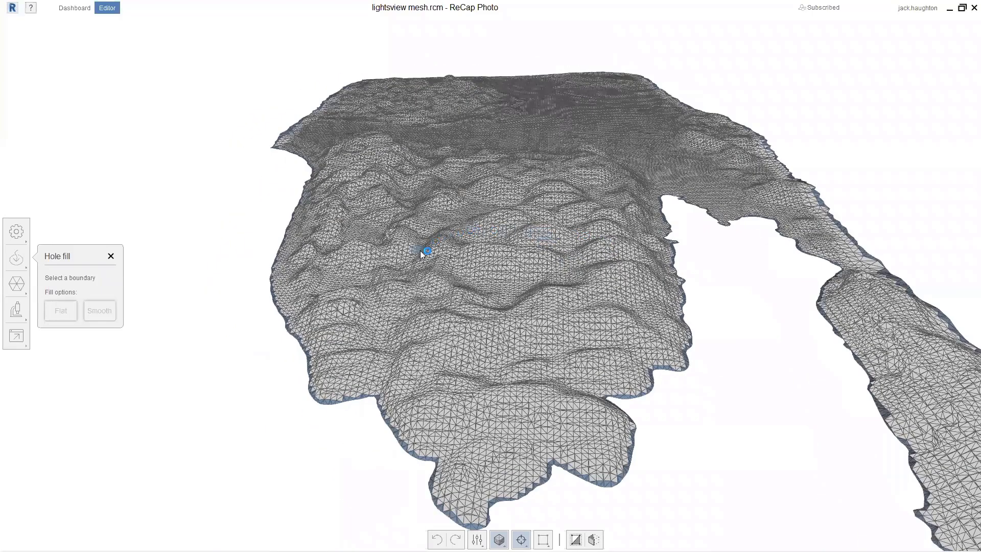
right_drag(513, 285, 538, 246)
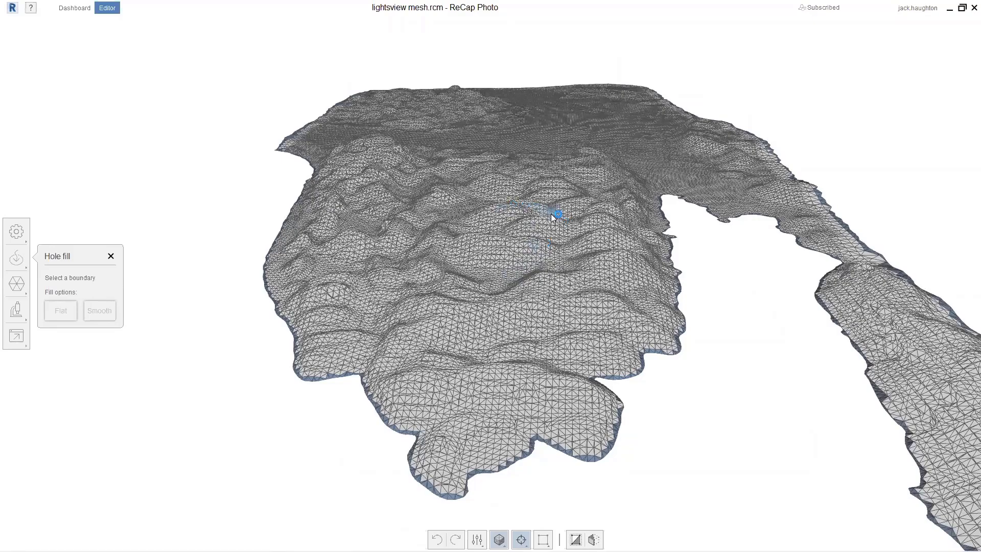
mouse_move(557, 216)
middle_down()
mouse_move(547, 228)
mouse_move(571, 213)
middle_up()
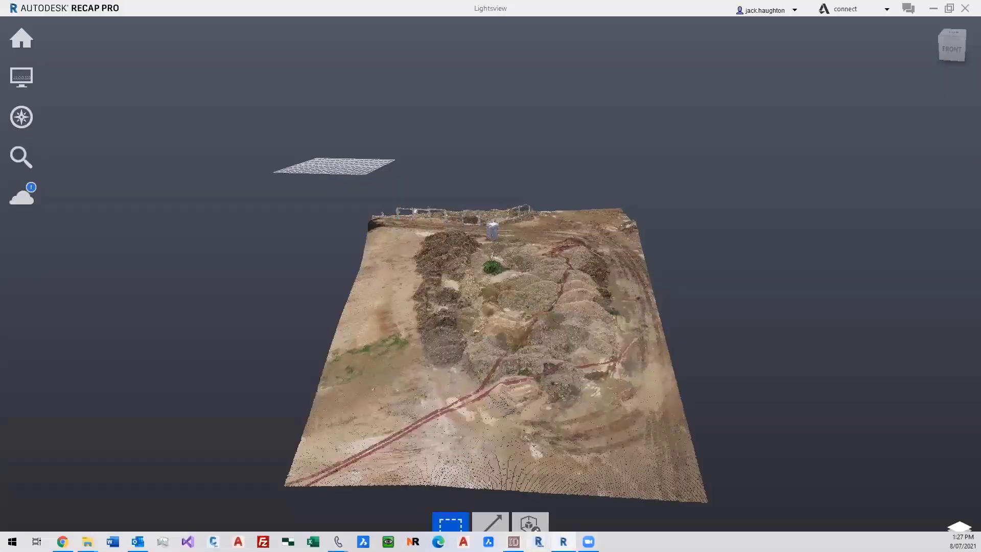
Switch from ReCap Pro to a fresh ReCap Photo window, maximize it and load Lightsview Mesh.rcm from the local models.
mouse_move(543, 527)
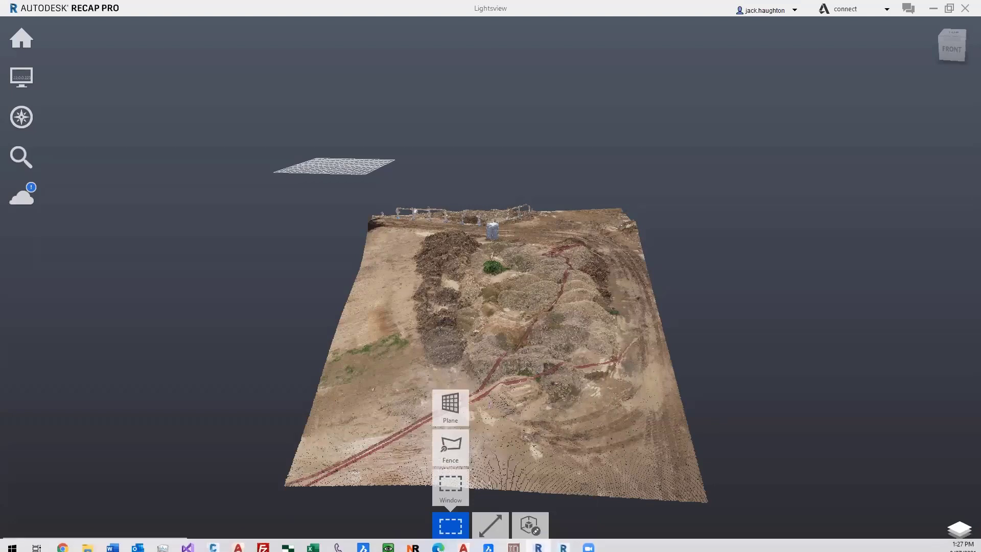
drag(0, 85, 388, 6)
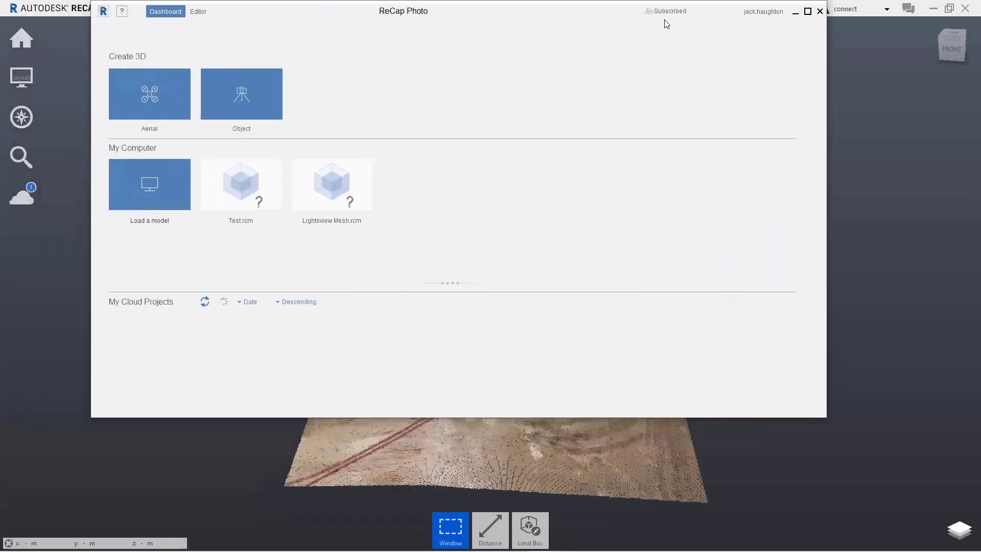
click(807, 11)
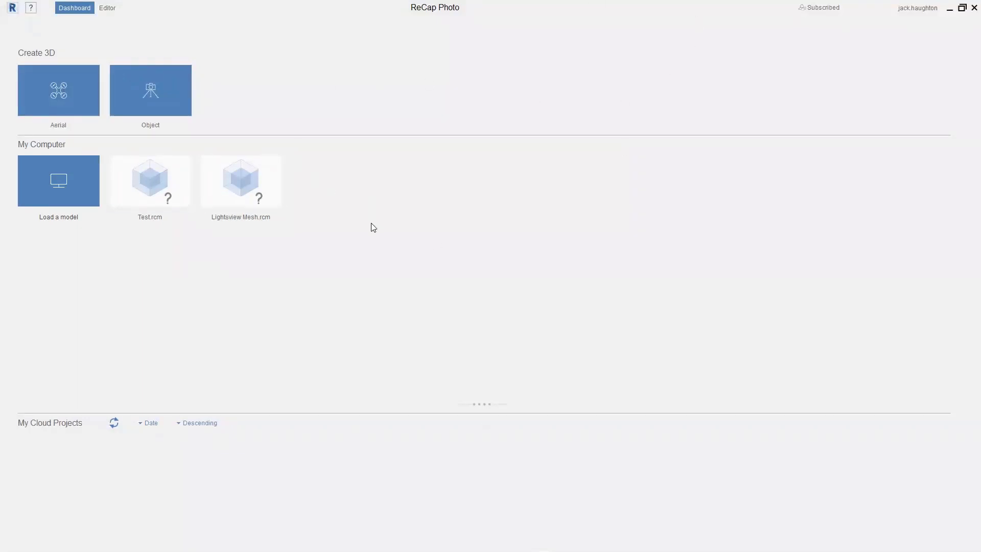
click(179, 195)
click(225, 193)
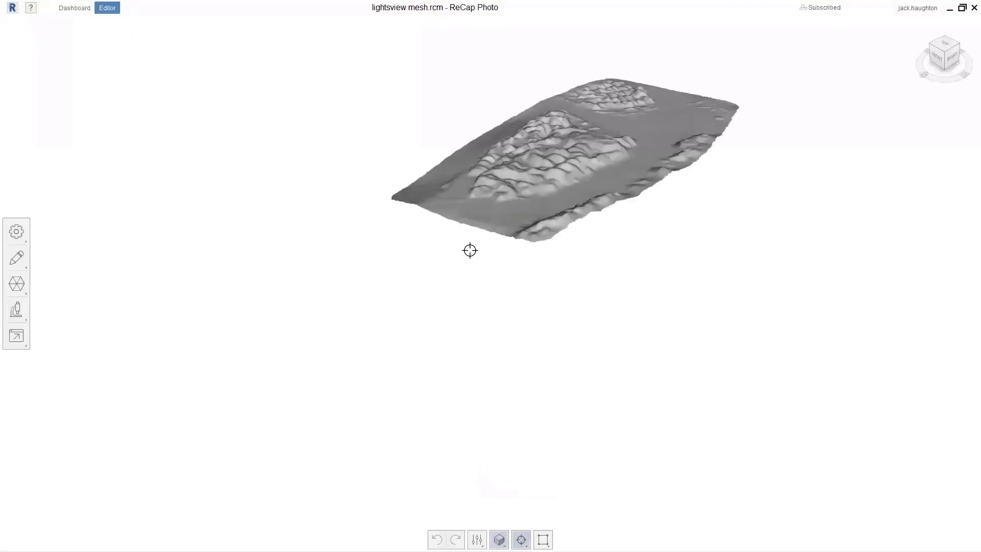
Show the reloaded Lightsview mesh from the front as a solid with wireframe.
drag(468, 249, 640, 183)
middle_drag(640, 183, 597, 278)
scroll(589, 280, up, 4)
drag(581, 280, 567, 264)
scroll(522, 268, up, 2)
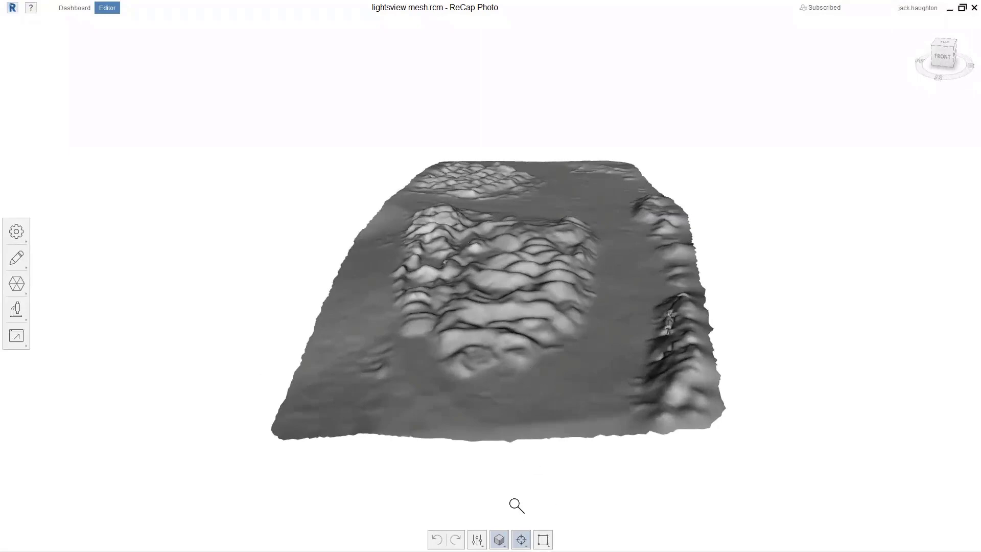
click(499, 540)
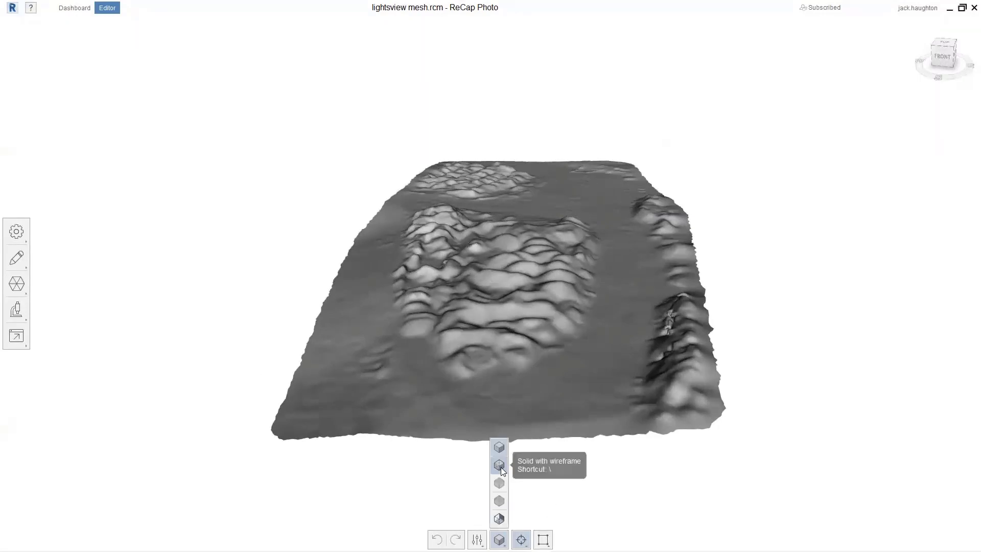
click(499, 465)
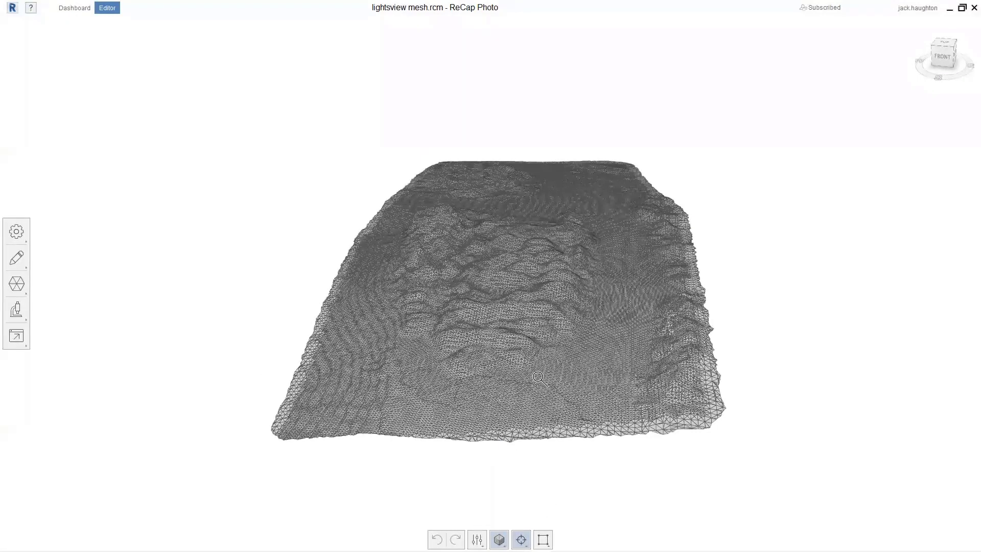
drag(540, 379, 547, 365)
scroll(547, 366, up, 5)
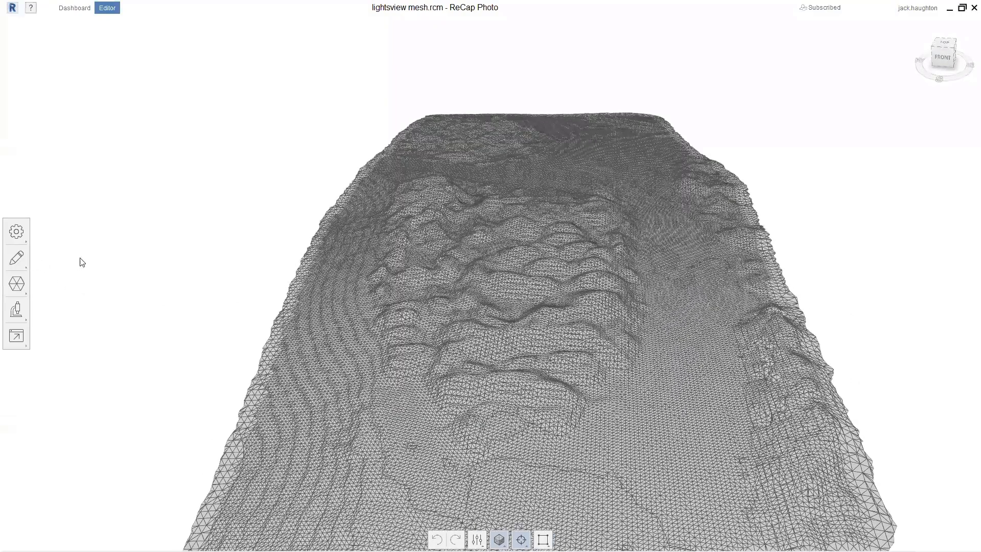
Review the Fill holes and Smooth boundary editing tools and examine the mesh's outer side edge up close.
mouse_move(19, 258)
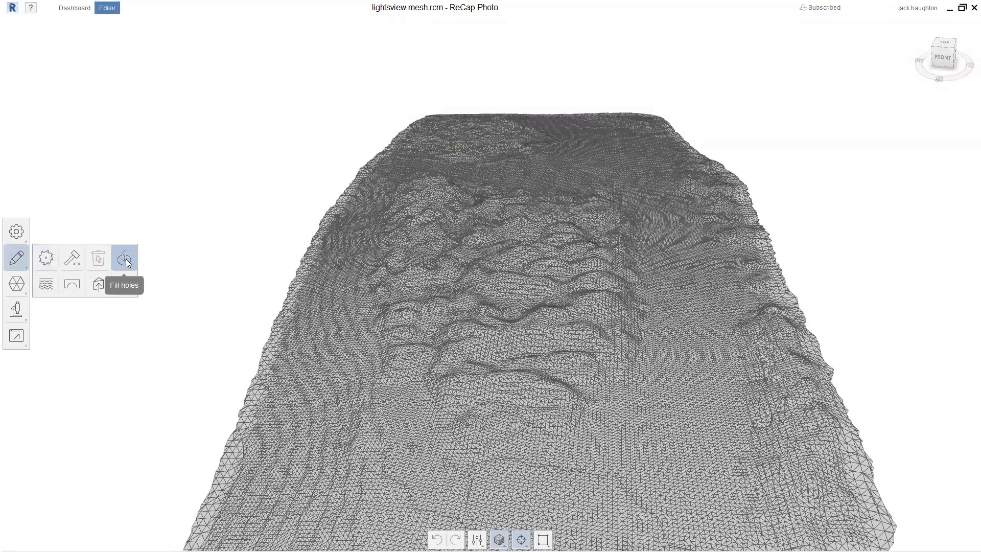
drag(195, 262, 191, 251)
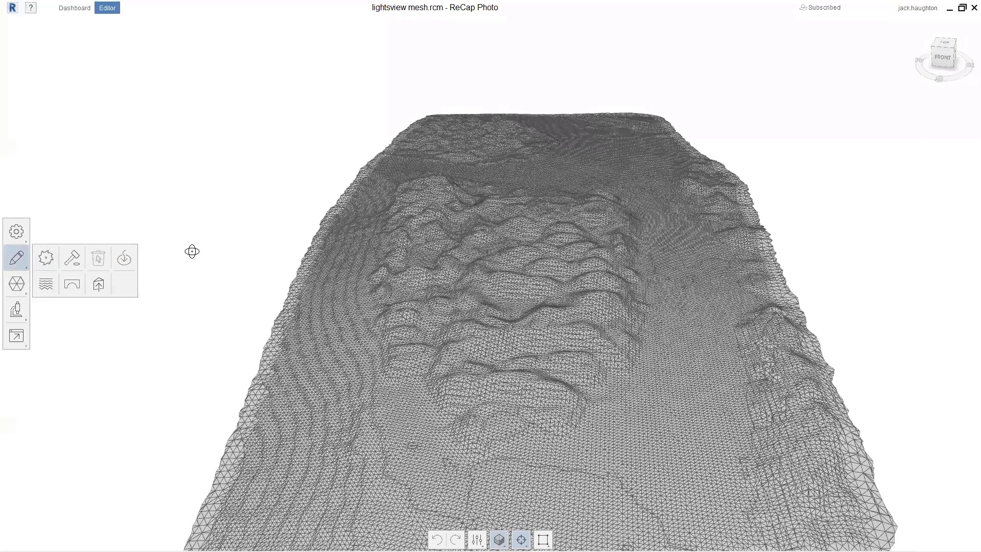
drag(585, 323, 562, 355)
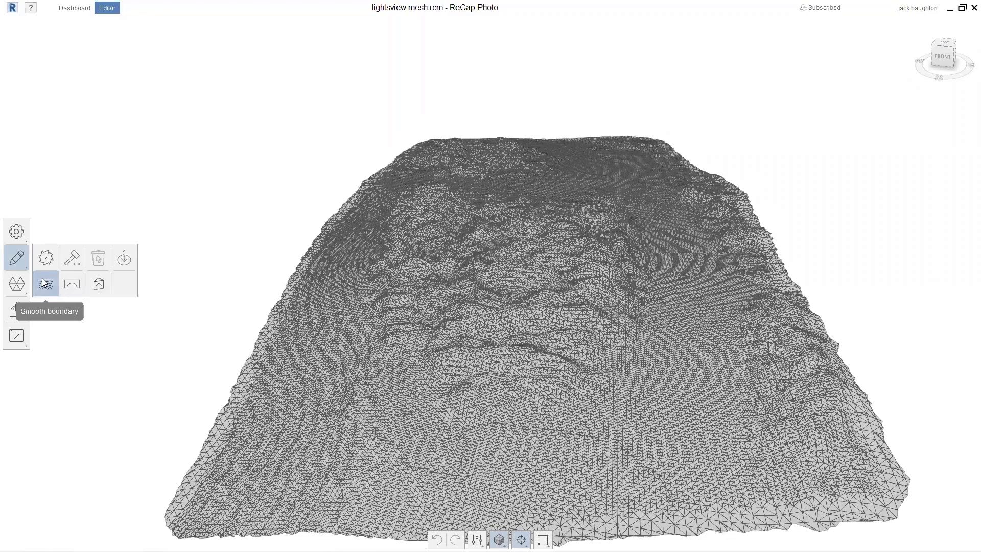
right_drag(236, 414, 487, 302)
scroll(487, 302, up, 3)
right_drag(563, 327, 483, 375)
scroll(641, 416, up, 2)
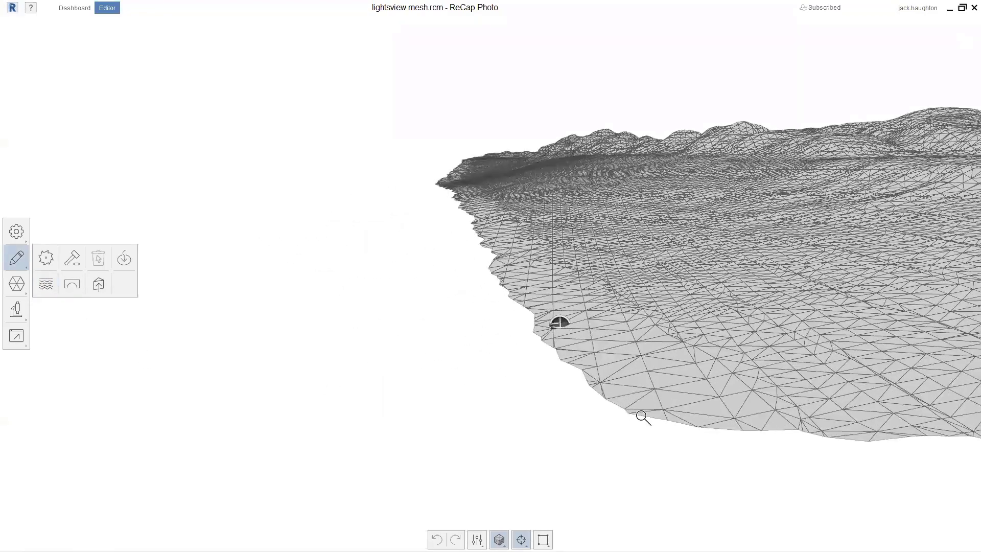
right_drag(492, 245, 534, 350)
scroll(535, 349, down, 5)
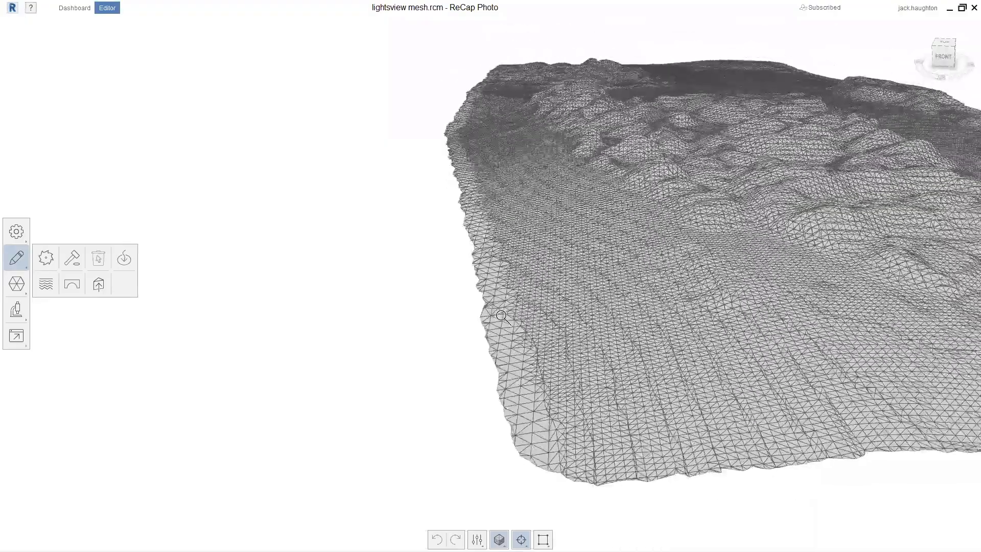
scroll(558, 305, up, 4)
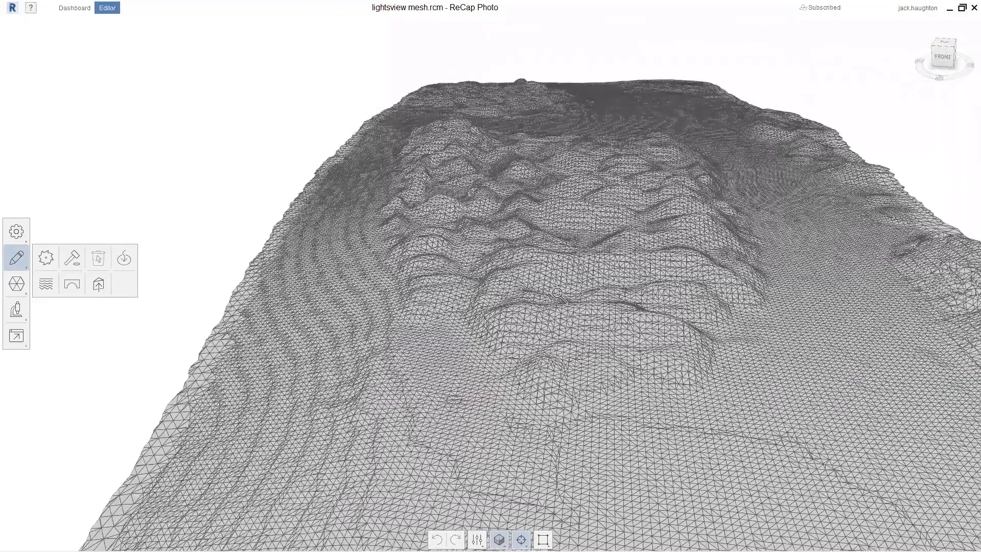
scroll(550, 328, down, 4)
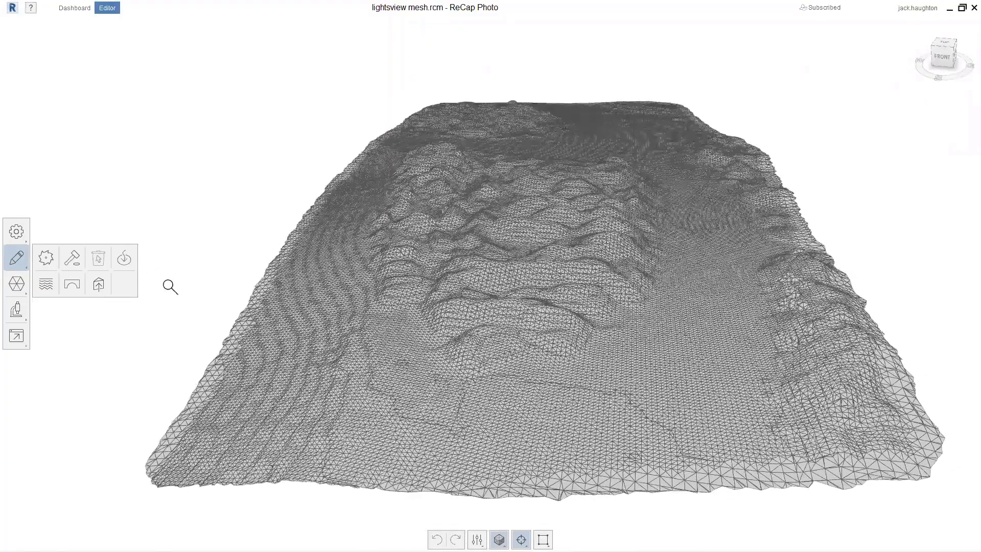
scroll(360, 284, up, 4)
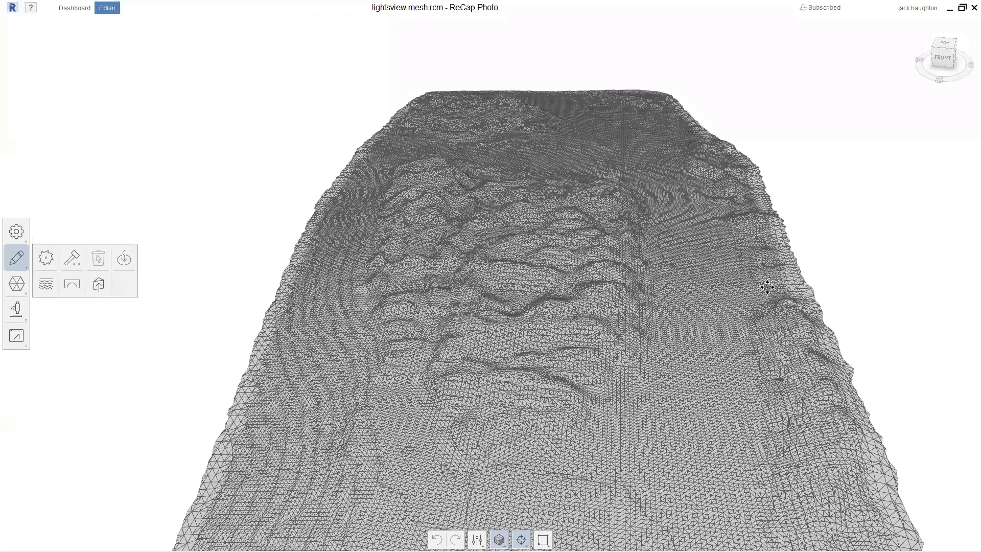
middle_drag(766, 287, 724, 289)
scroll(636, 255, down, 5)
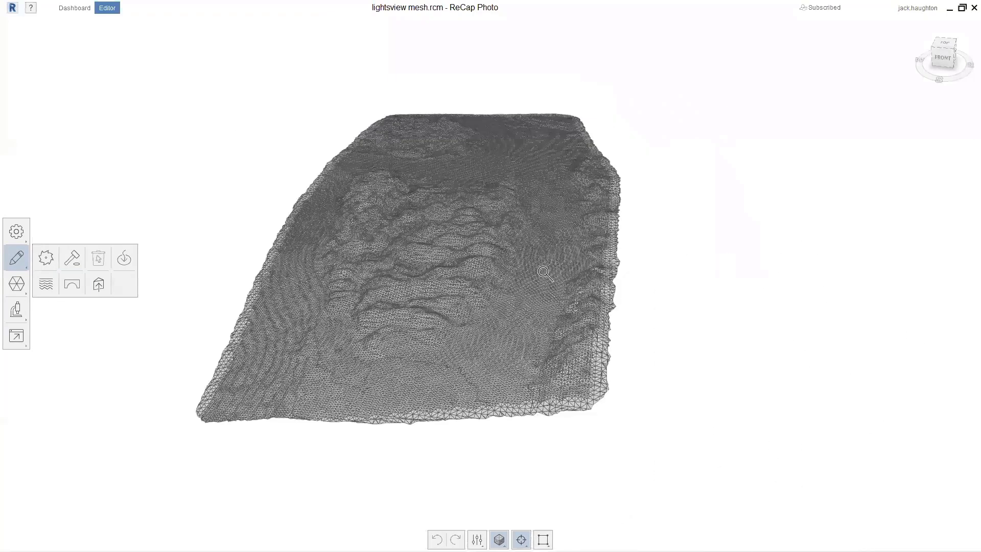
scroll(516, 275, down, 2)
middle_drag(516, 276, 674, 305)
scroll(674, 304, up, 5)
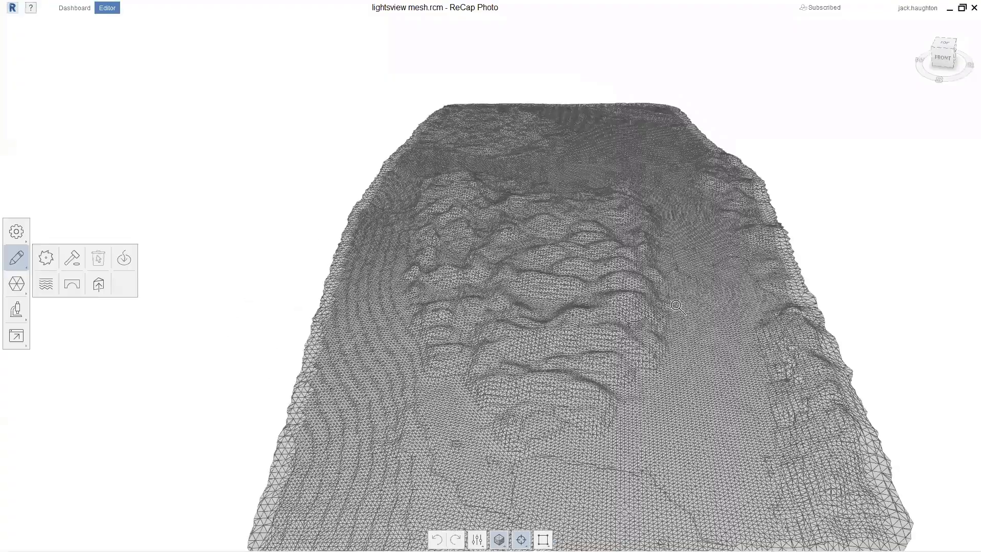
Decimate the entire Lightsview mesh to a reduced target face count.
scroll(678, 294, up, 3)
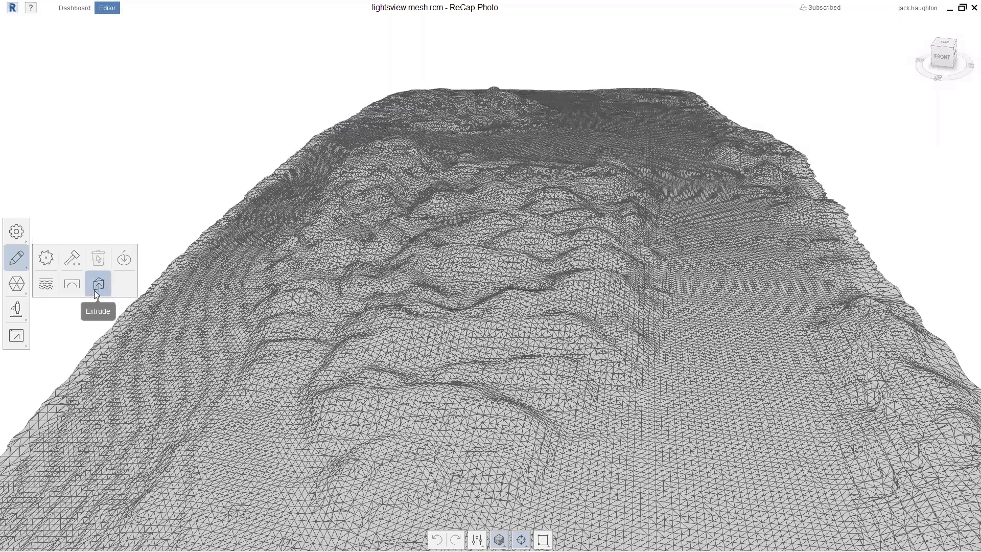
click(17, 287)
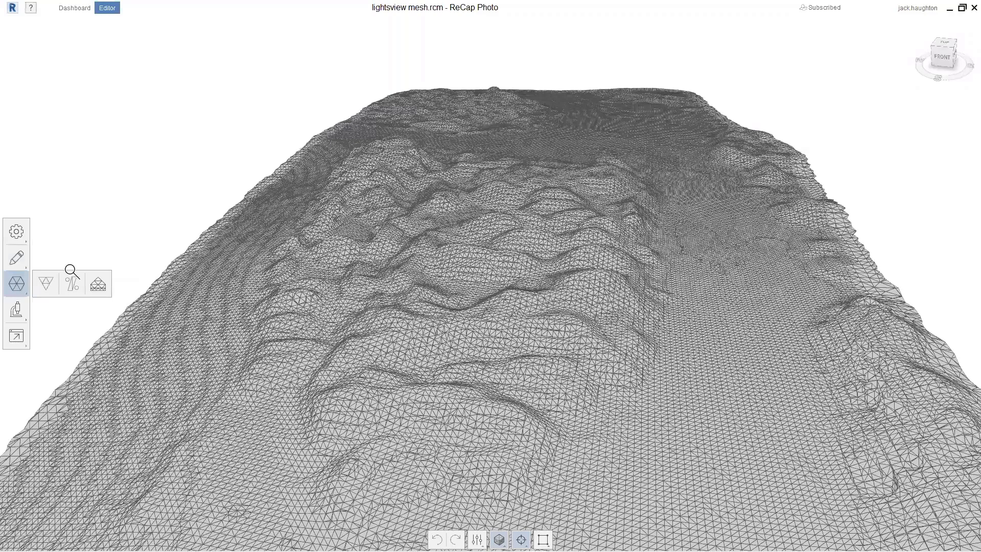
click(96, 284)
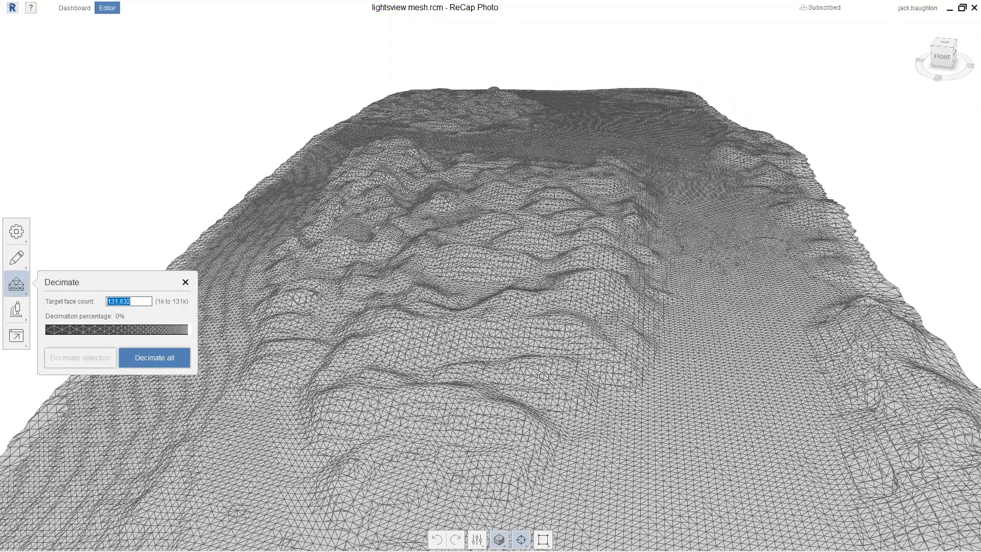
scroll(544, 376, down, 5)
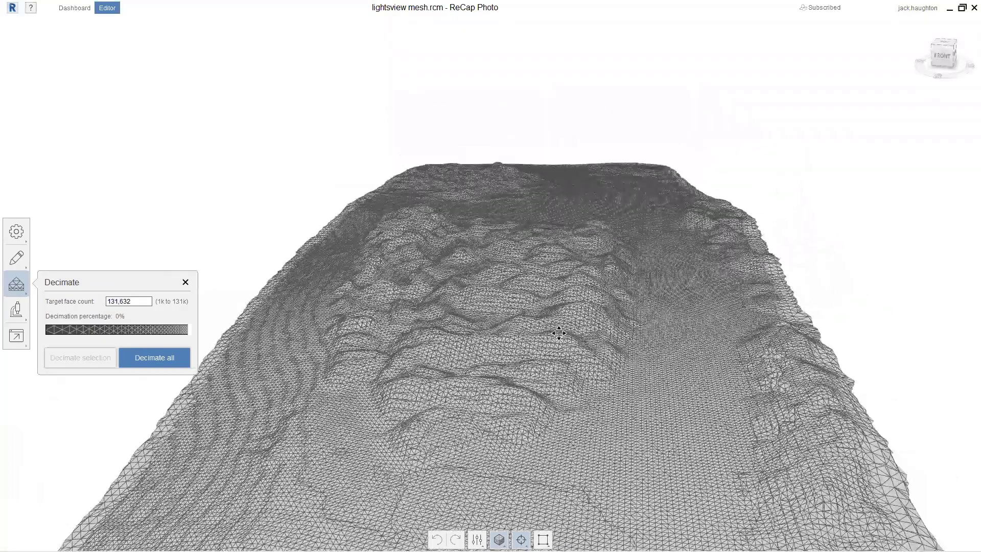
scroll(557, 334, down, 4)
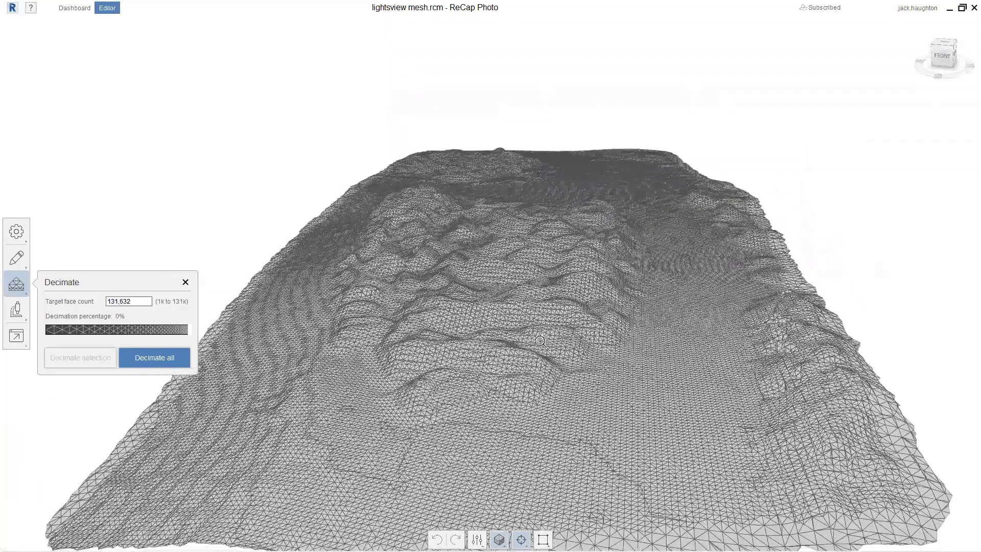
scroll(553, 335, up, 4)
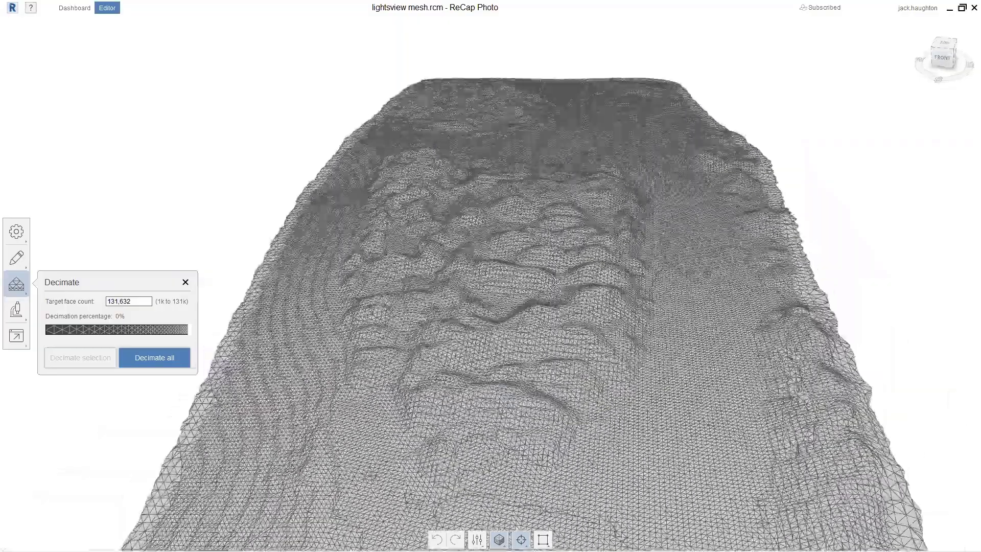
scroll(546, 278, down, 4)
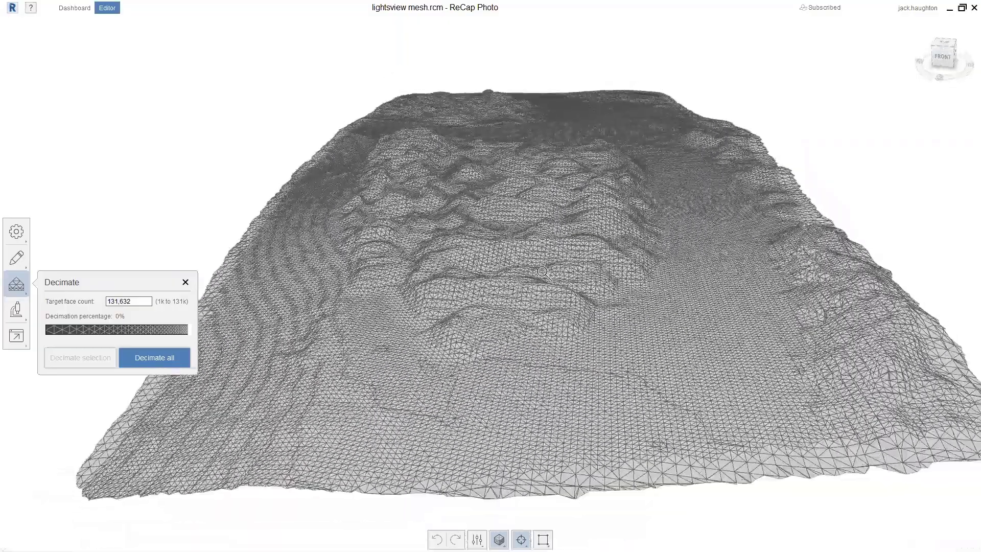
right_drag(542, 272, 541, 287)
middle_drag(540, 287, 512, 274)
middle_drag(413, 294, 395, 296)
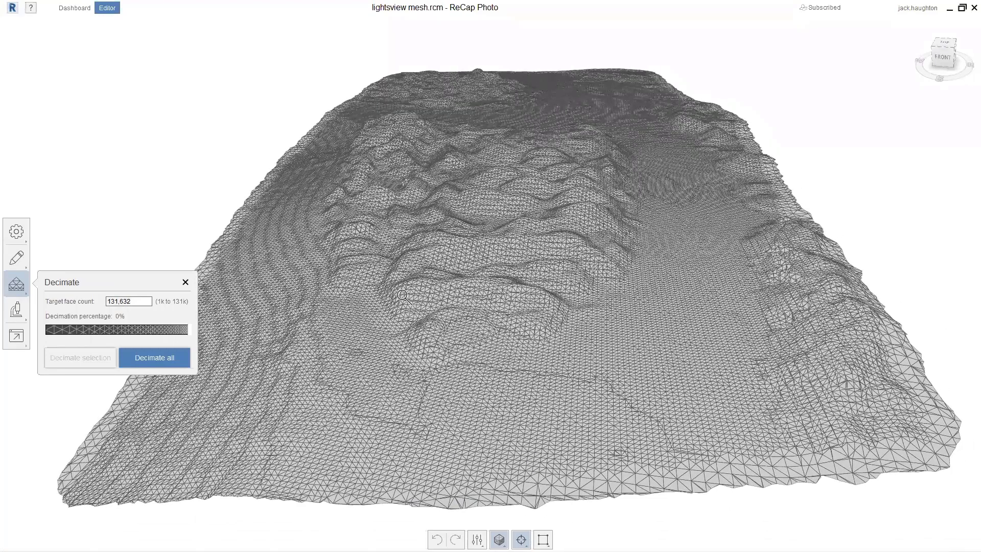
click(101, 331)
mouse_move(163, 336)
mouse_down()
mouse_move(51, 332)
mouse_move(171, 336)
mouse_up()
drag(185, 333, 161, 331)
click(167, 362)
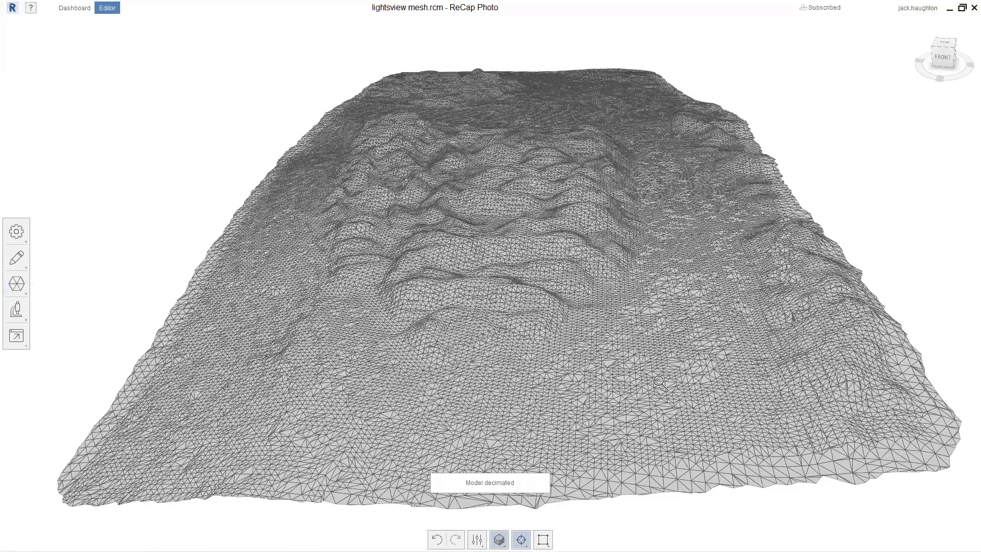
Inspect the decimated mesh and run Diagnostics to detect issues in the model.
scroll(603, 352, up, 3)
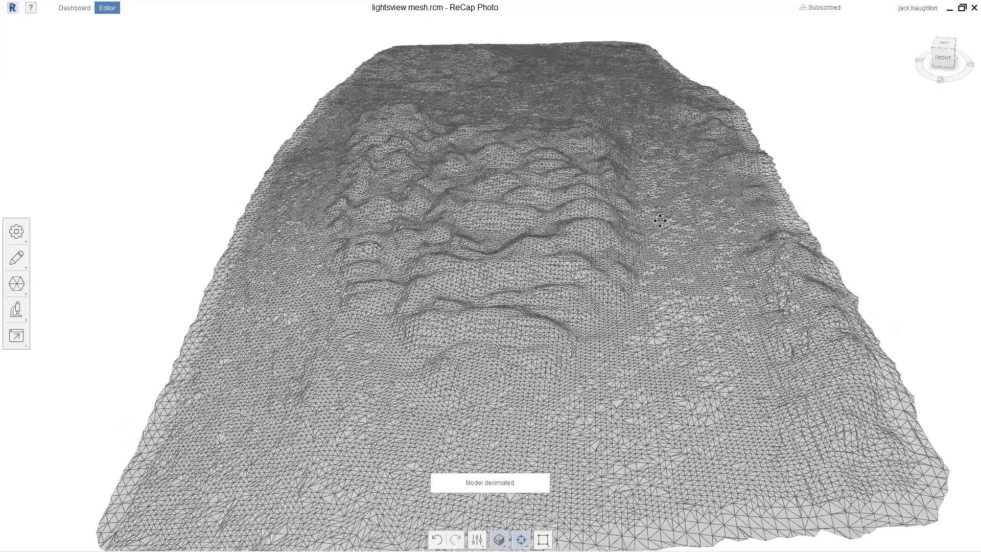
middle_drag(660, 219, 546, 496)
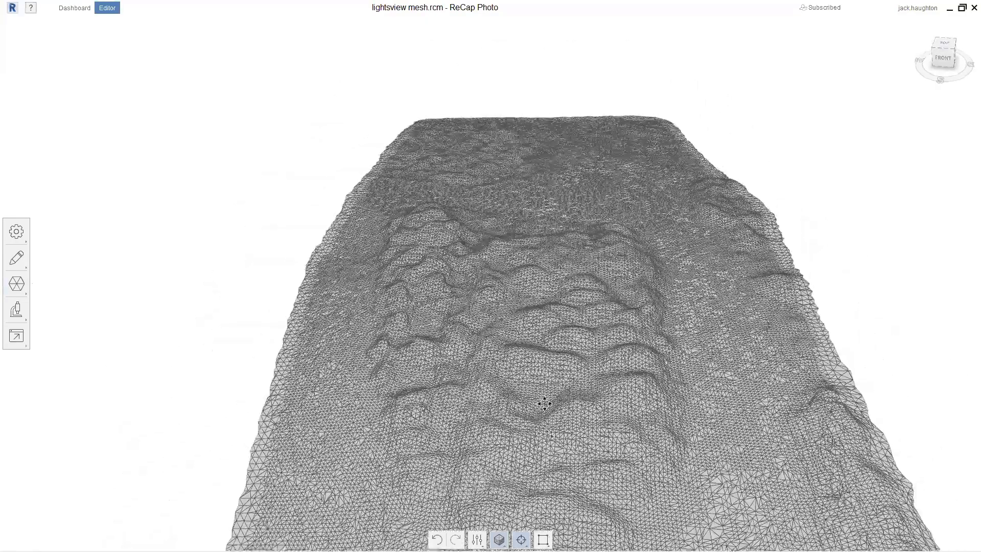
scroll(577, 344, up, 5)
scroll(578, 344, down, 5)
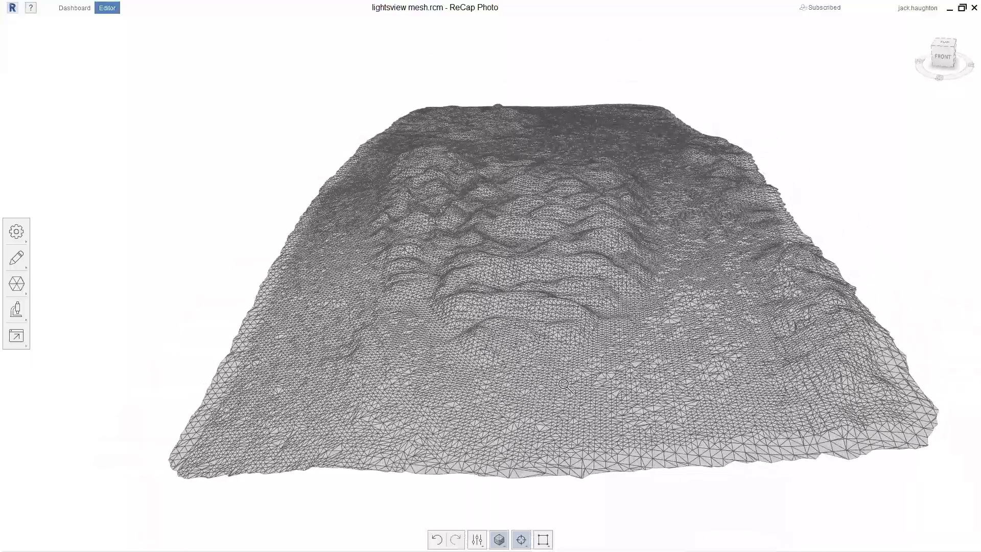
middle_drag(563, 385, 554, 407)
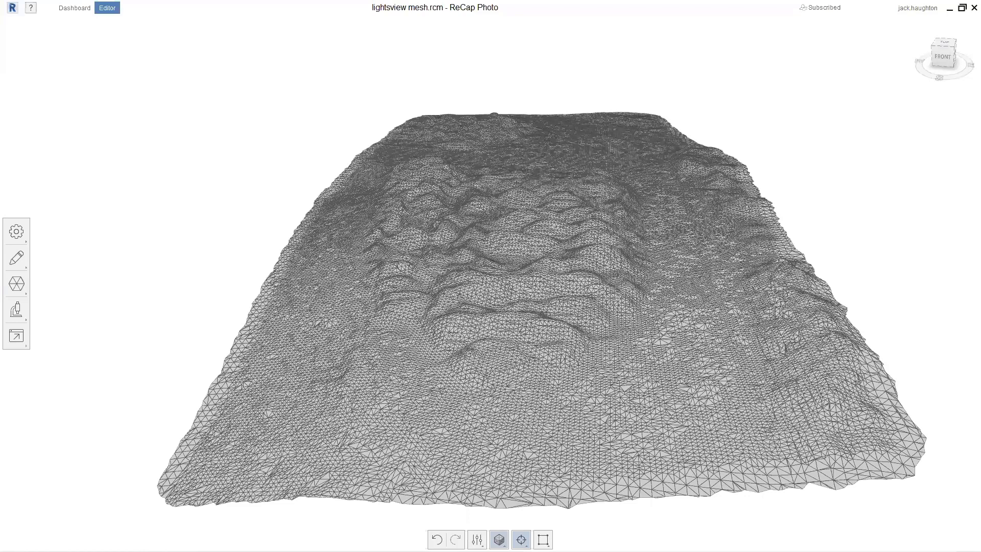
click(16, 310)
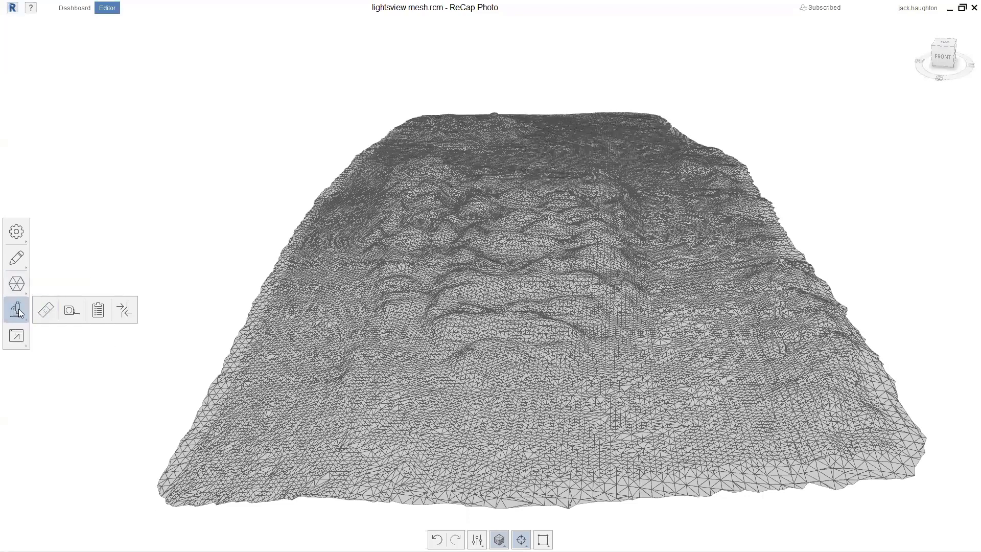
click(46, 311)
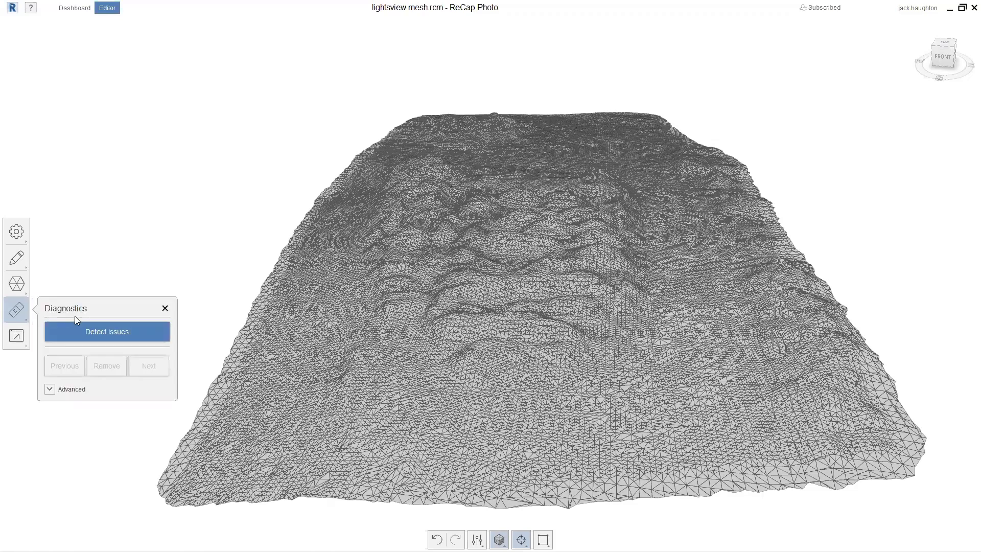
click(117, 334)
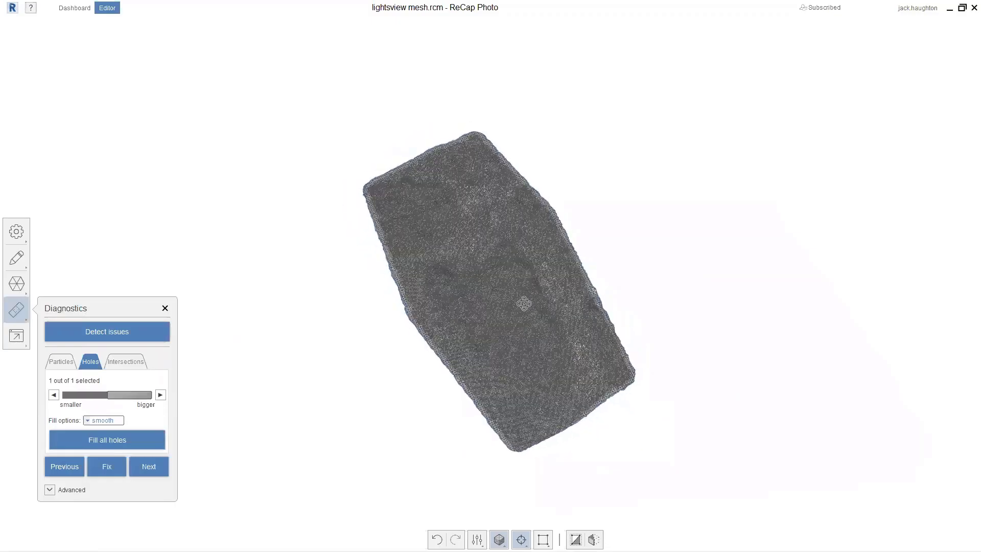
Inspect the detected hole along the mesh's outer boundary and try to fill all holes with the smooth fill option.
scroll(543, 342, up, 5)
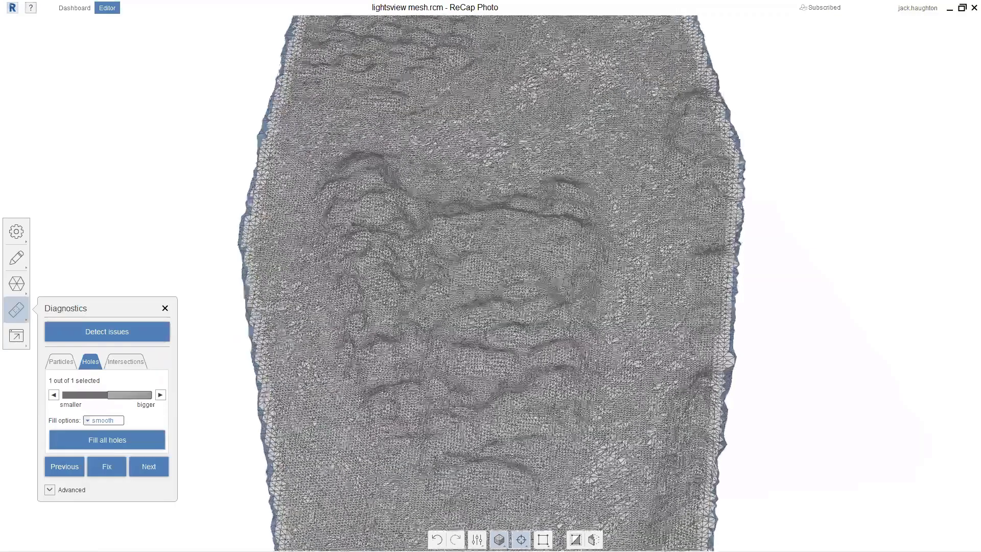
mouse_move(609, 335)
right_down()
mouse_move(552, 365)
mouse_move(593, 344)
right_up()
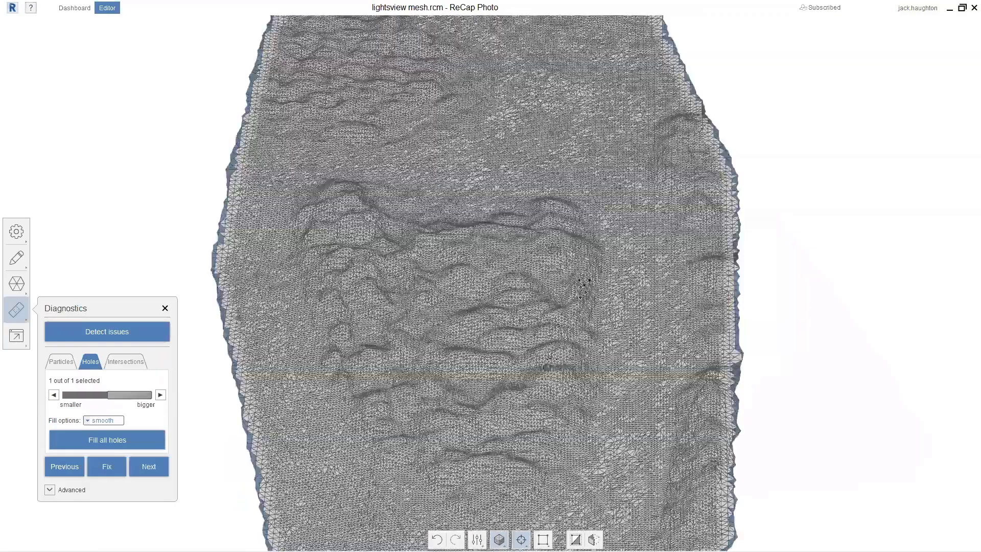
middle_drag(593, 345, 630, 254)
right_drag(630, 255, 670, 210)
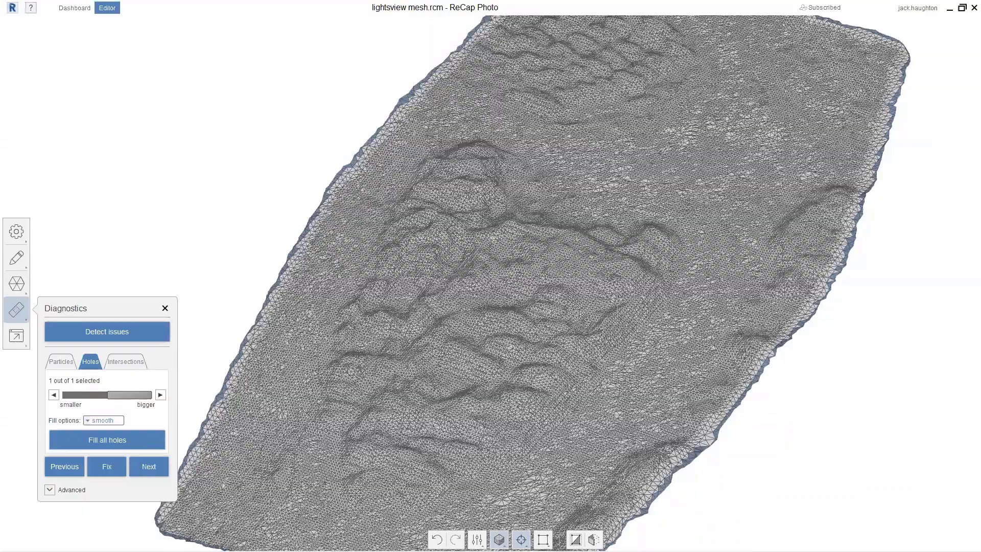
right_drag(444, 404, 449, 303)
scroll(449, 303, up, 1)
middle_drag(448, 303, 444, 343)
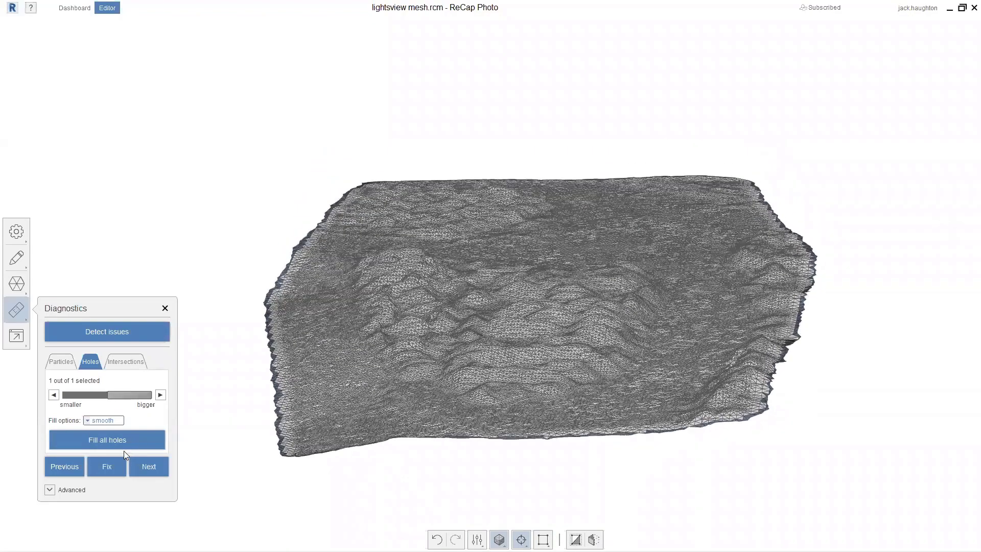
click(123, 447)
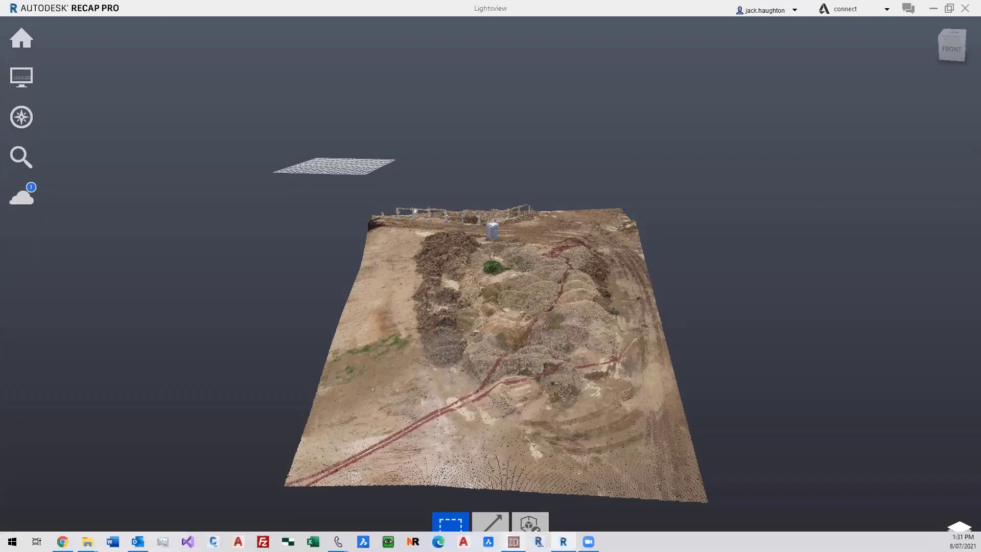
Switch from ReCap Pro to a new ReCap Photo window, maximize it and reload Lightsview Mesh.rcm.
right_drag(716, 325, 724, 309)
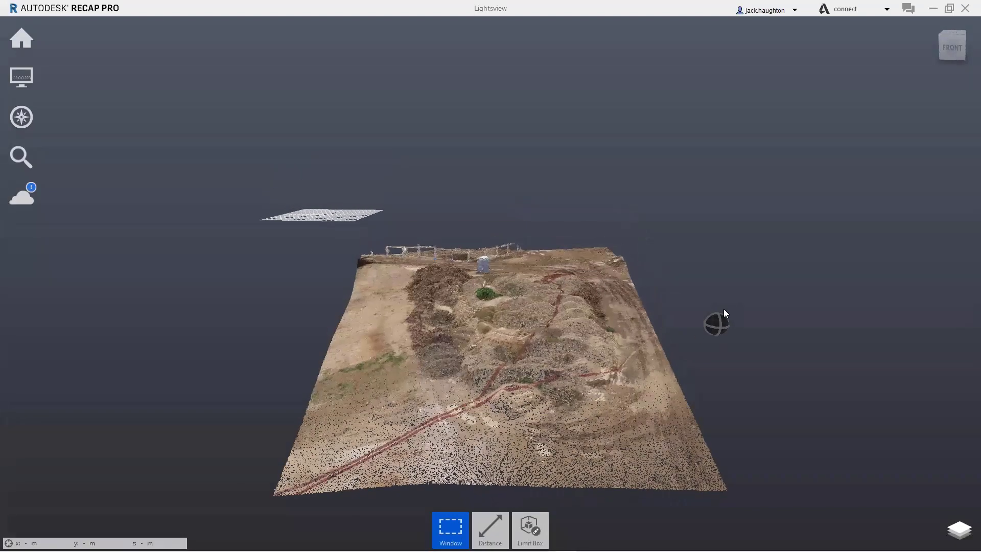
drag(0, 217, 466, 4)
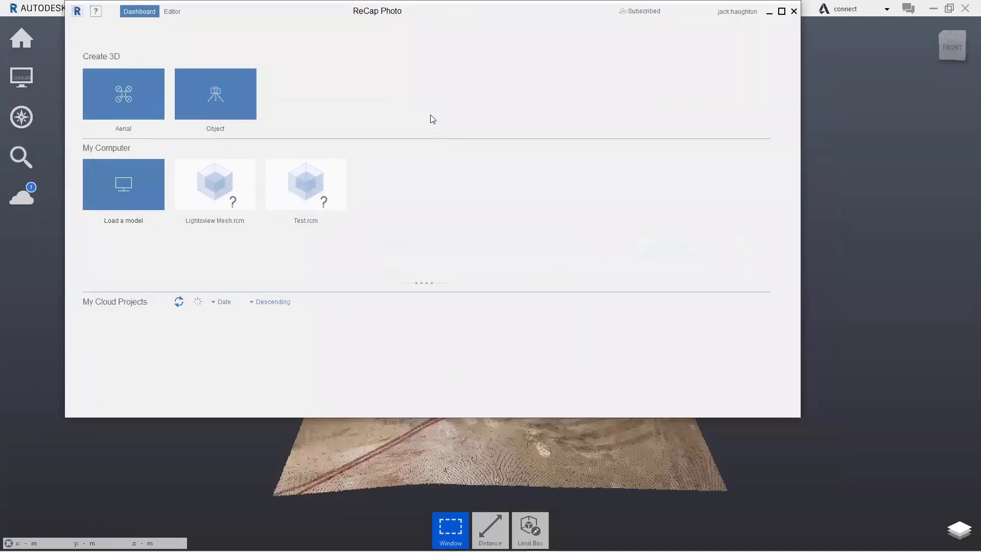
click(781, 11)
click(161, 193)
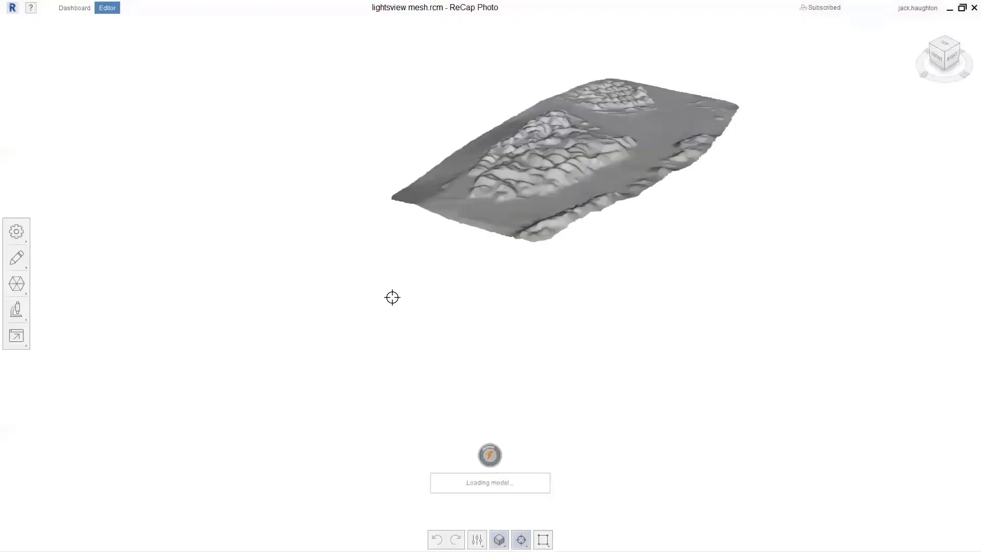
Activate rectangular selection and show the reloaded Lightsview mesh from the front as a solid with wireframe.
drag(450, 269, 622, 190)
middle_drag(622, 190, 573, 280)
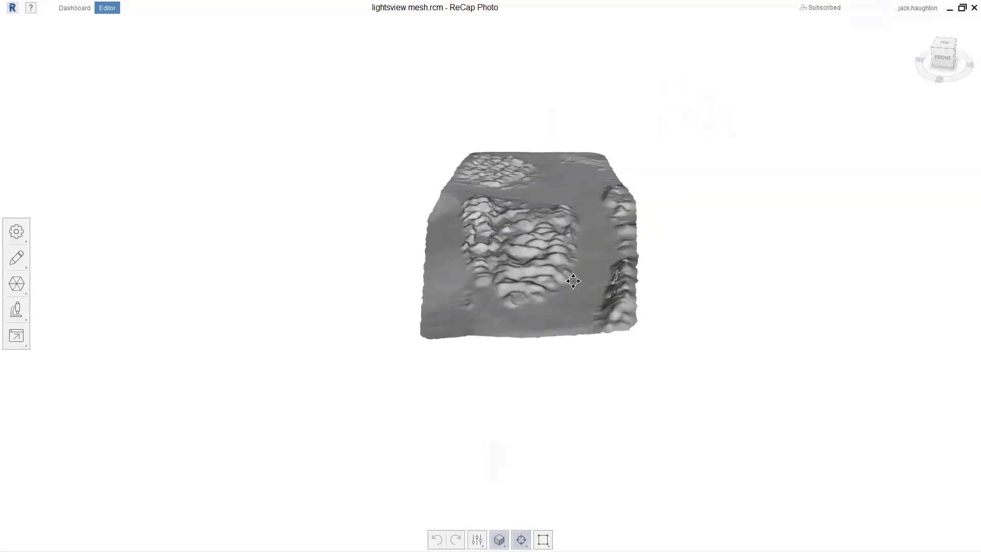
scroll(572, 280, up, 5)
drag(570, 279, 562, 299)
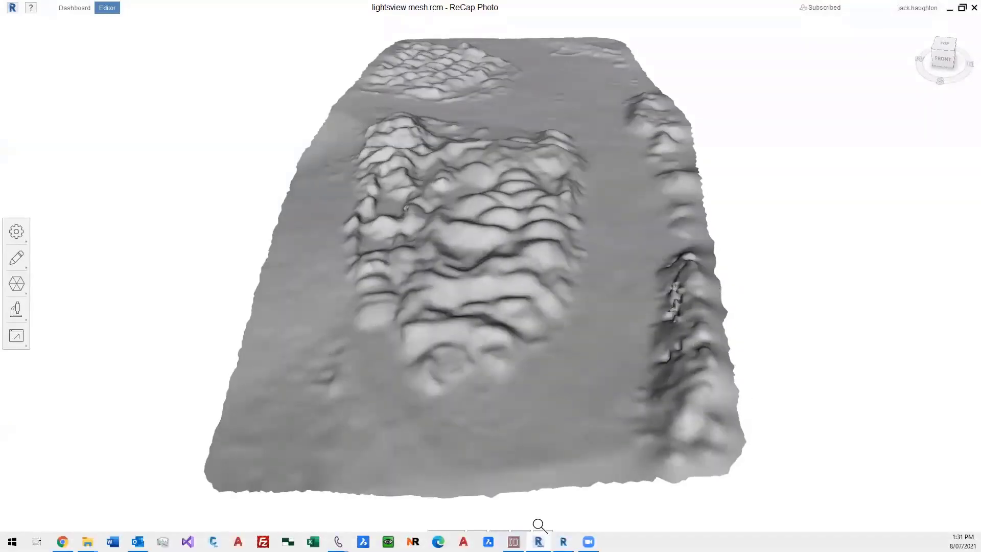
click(543, 539)
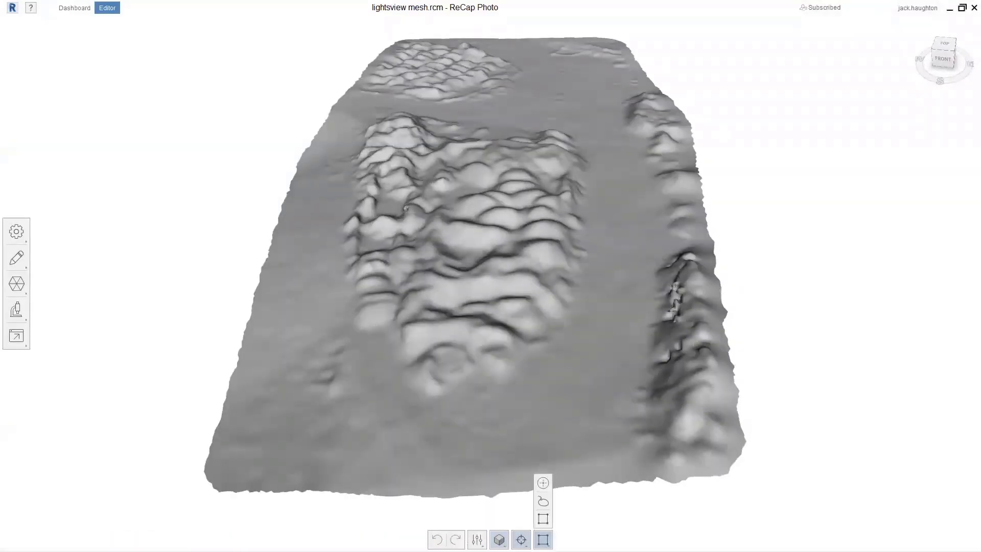
click(543, 518)
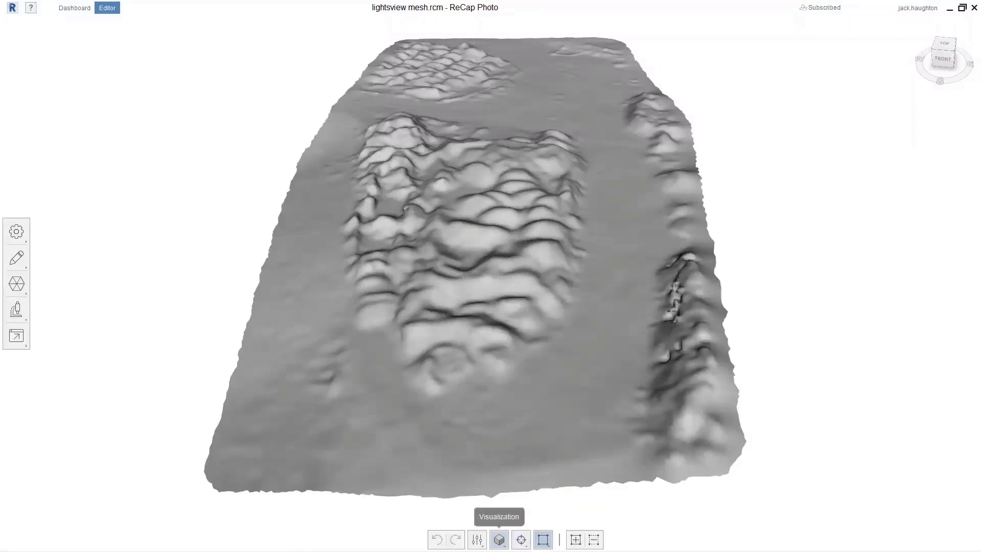
click(499, 539)
click(500, 464)
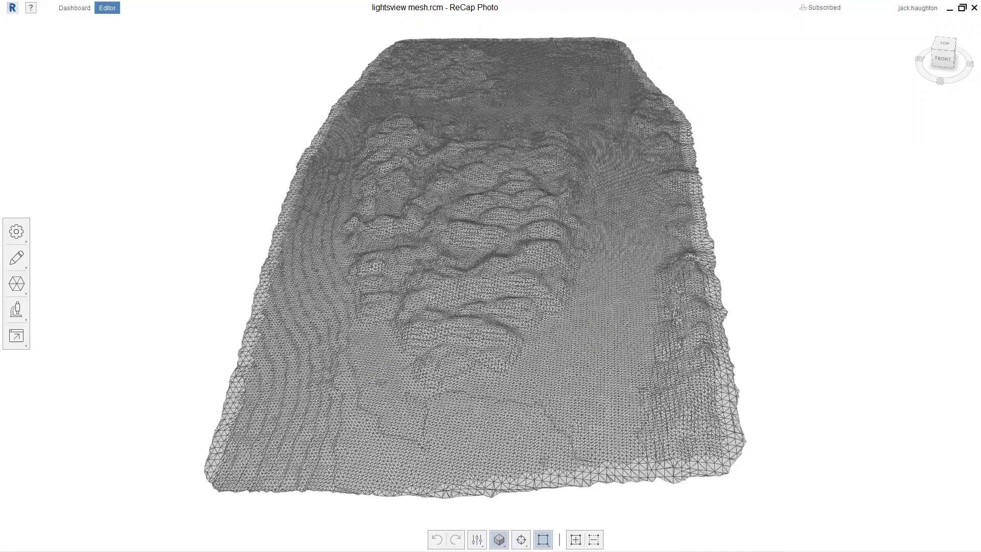
Select the front part of the mesh with a rectangle and decimate only that selection to a lower face count.
right_drag(591, 342, 592, 311)
drag(725, 270, 534, 411)
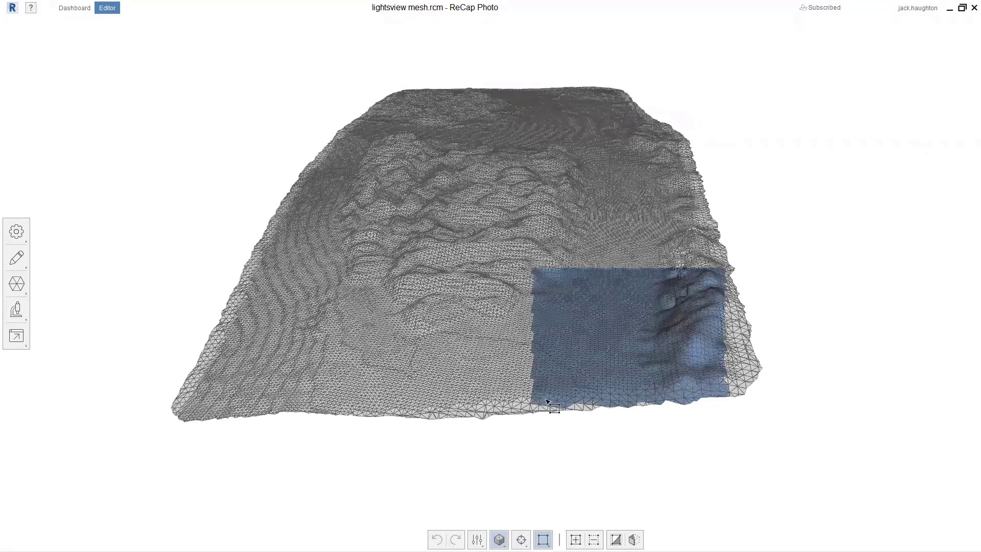
click(17, 284)
click(97, 287)
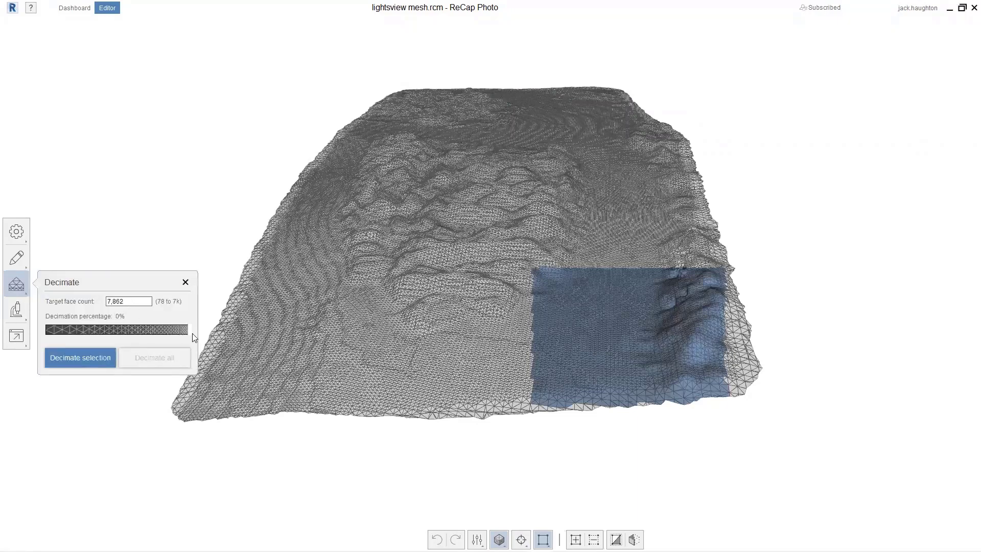
drag(189, 331, 156, 336)
click(101, 359)
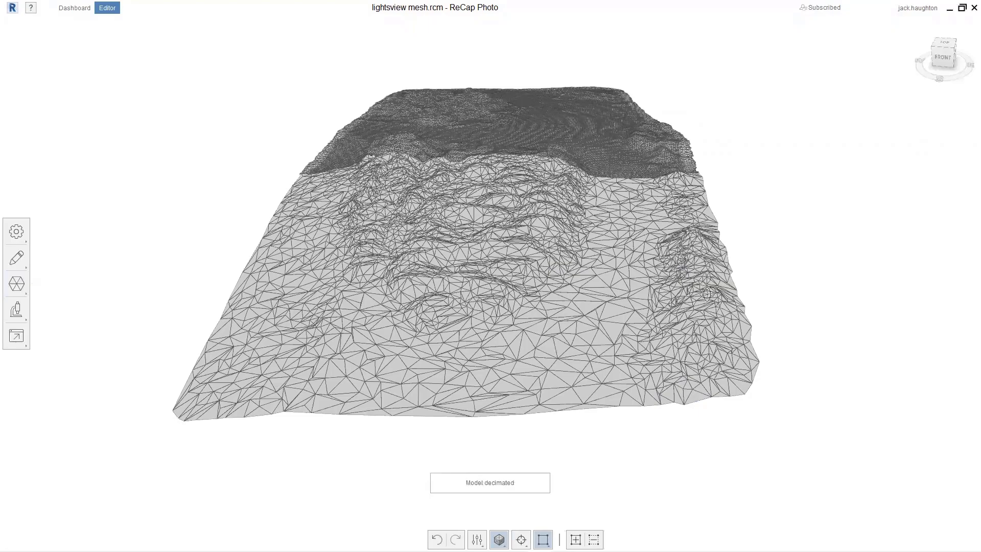
Examine the transition between the coarsened front area and the dense rear part of the mesh.
right_drag(709, 297, 562, 218)
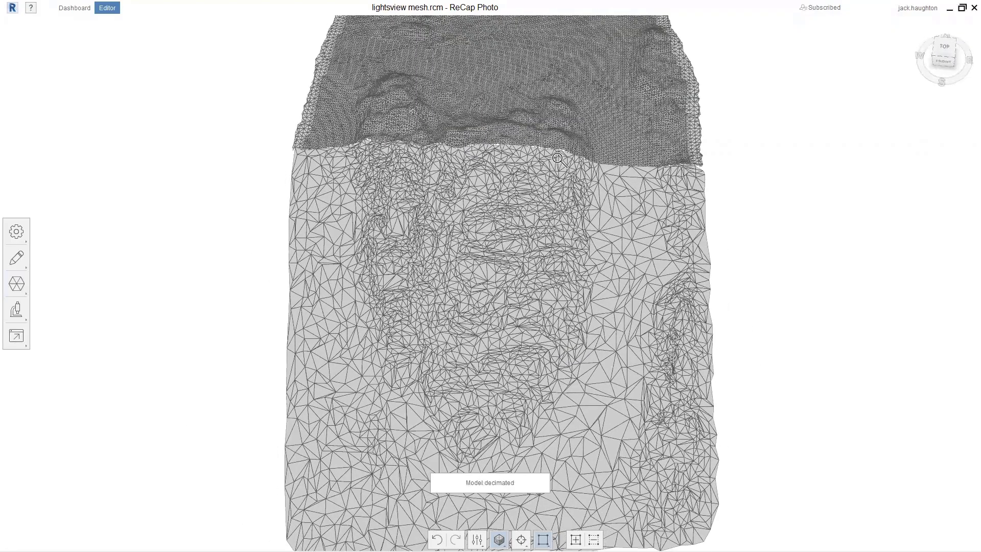
middle_drag(581, 215, 609, 161)
scroll(784, 374, up, 5)
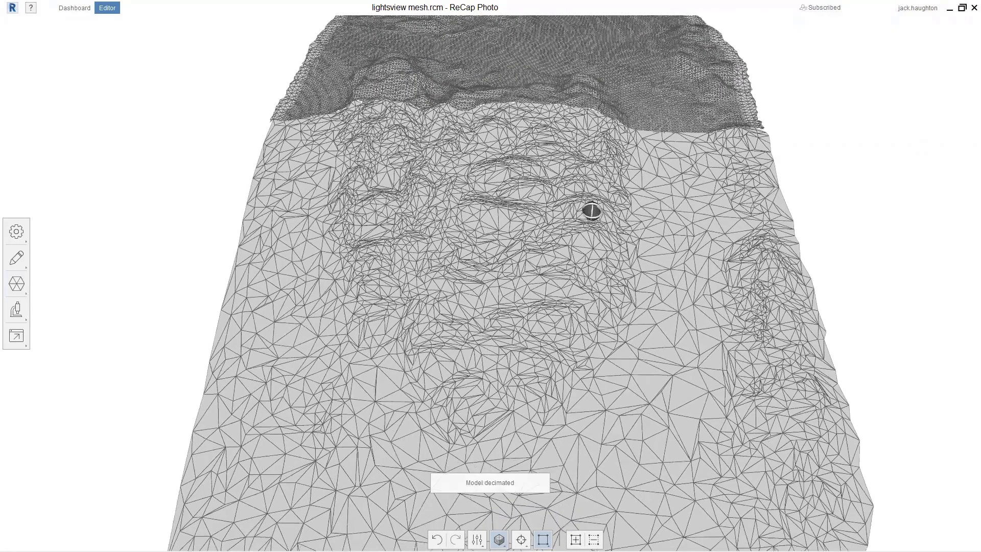
mouse_move(513, 263)
right_down()
mouse_move(504, 157)
mouse_move(615, 256)
mouse_move(484, 302)
mouse_move(554, 321)
mouse_move(799, 307)
mouse_move(736, 266)
mouse_move(700, 291)
mouse_move(532, 347)
mouse_move(537, 317)
mouse_move(567, 350)
mouse_move(574, 325)
mouse_move(595, 349)
mouse_move(588, 366)
mouse_move(561, 271)
right_up()
scroll(555, 321, down, 3)
scroll(597, 316, up, 3)
right_drag(593, 339, 625, 291)
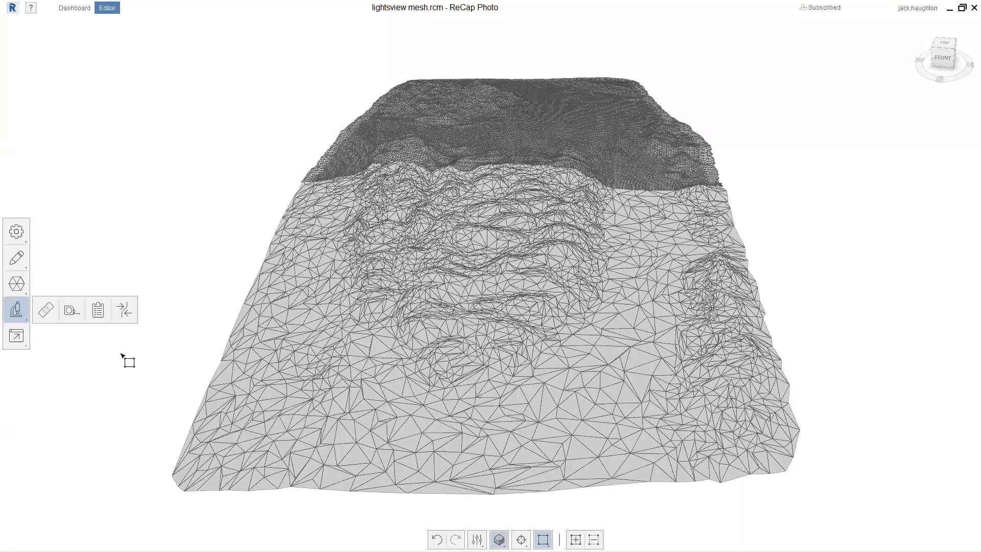
Measure the distance between two points on the small mound in the dense part of the mesh and check the available units.
click(80, 308)
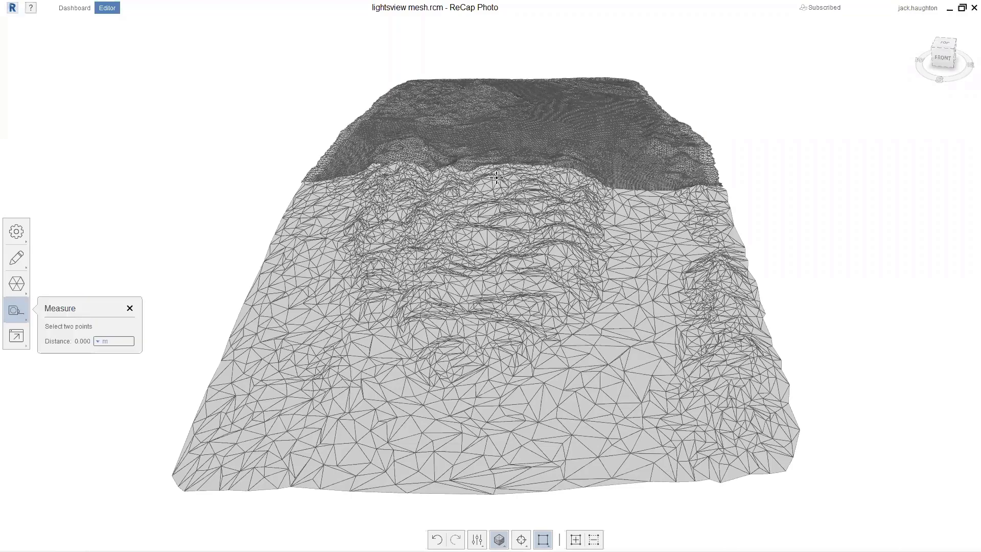
right_drag(261, 196, 572, 237)
scroll(548, 275, up, 2)
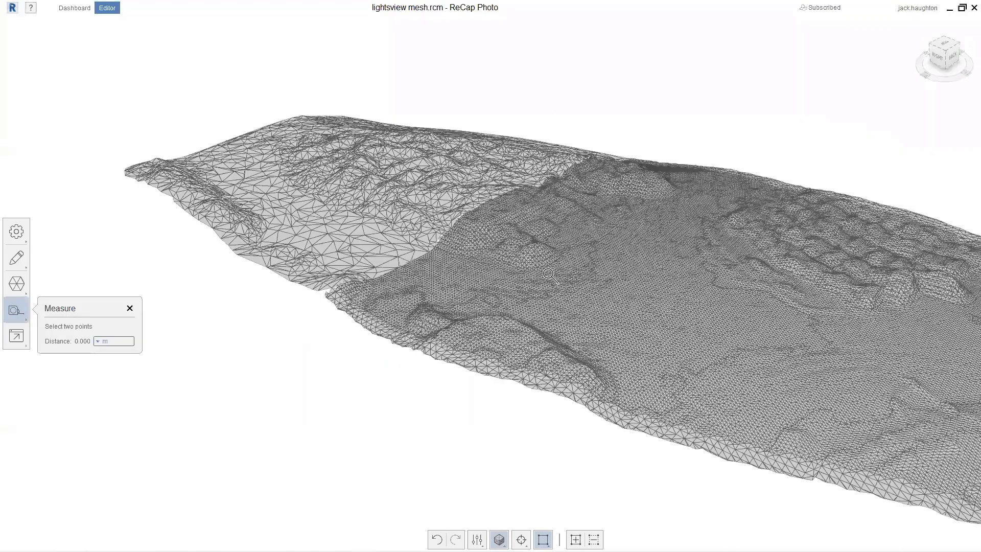
scroll(497, 296, up, 3)
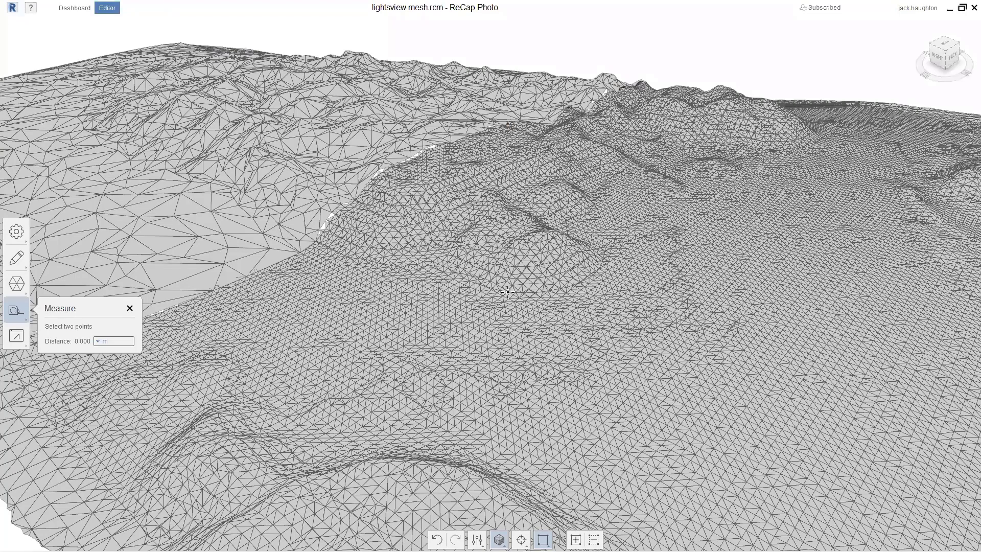
click(506, 284)
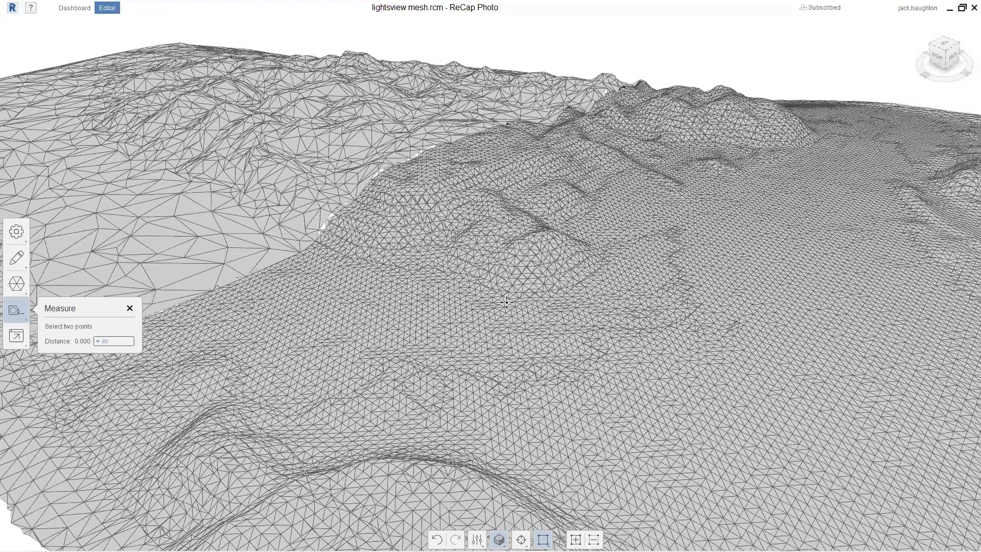
click(535, 240)
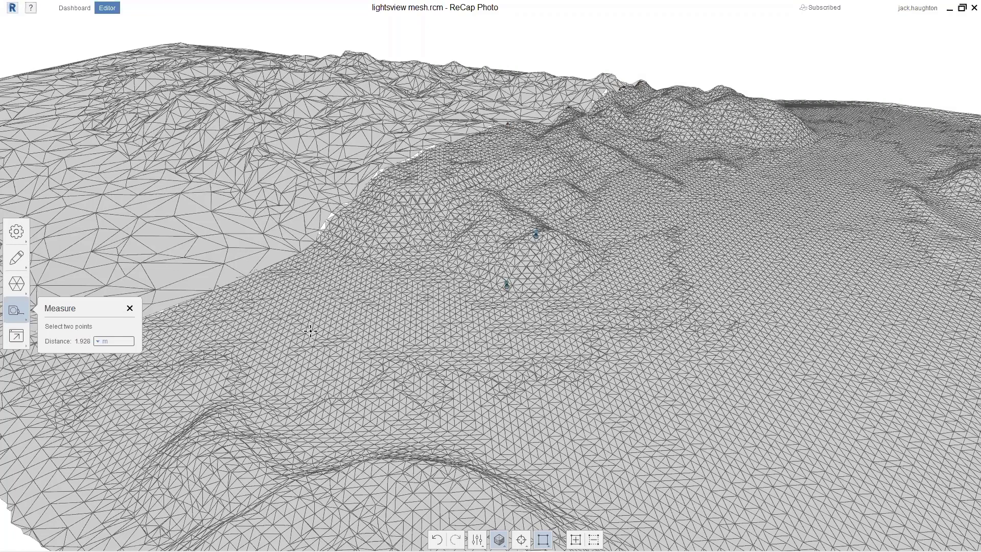
click(100, 341)
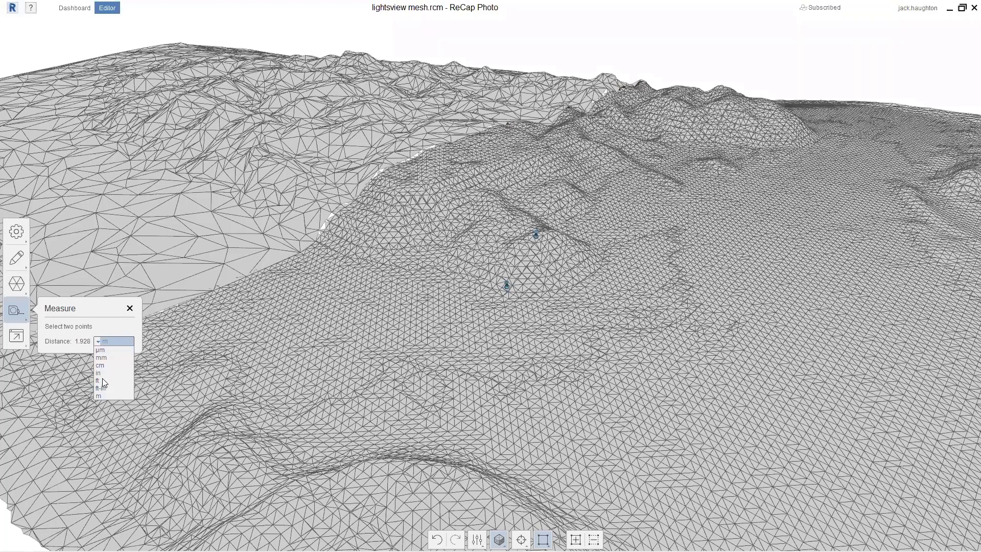
click(109, 316)
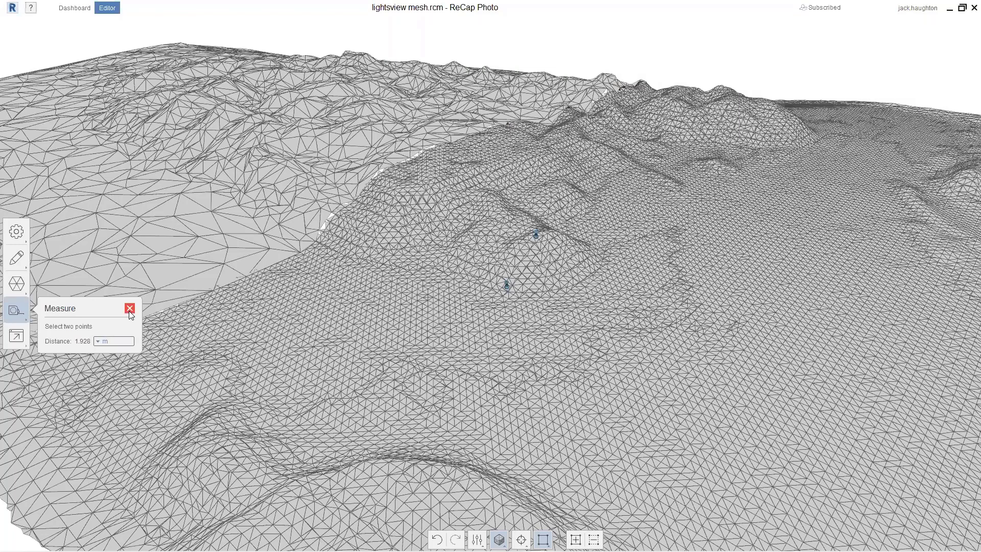
click(129, 309)
View the mesh report for the whole mesh and examine the boundary between its coarse and dense areas.
click(19, 310)
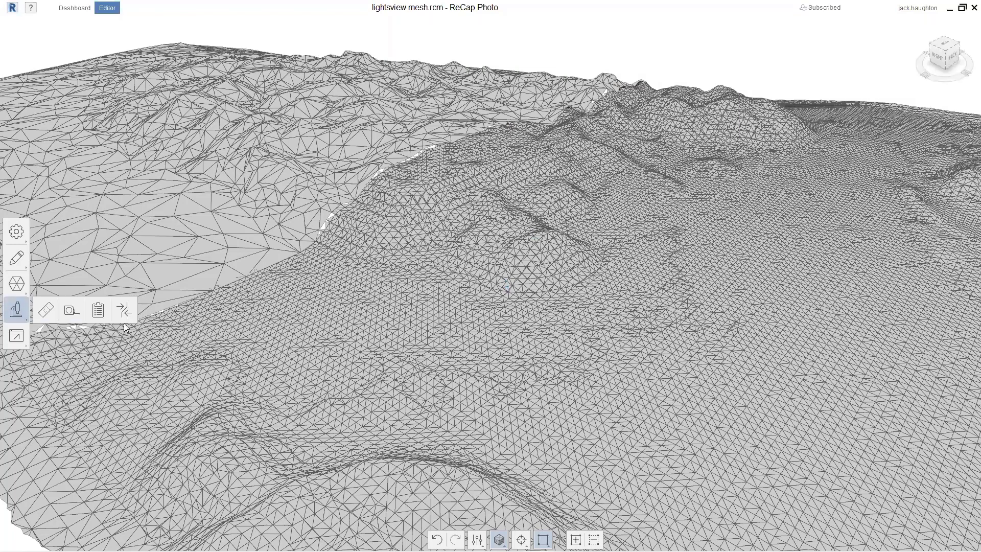
click(96, 314)
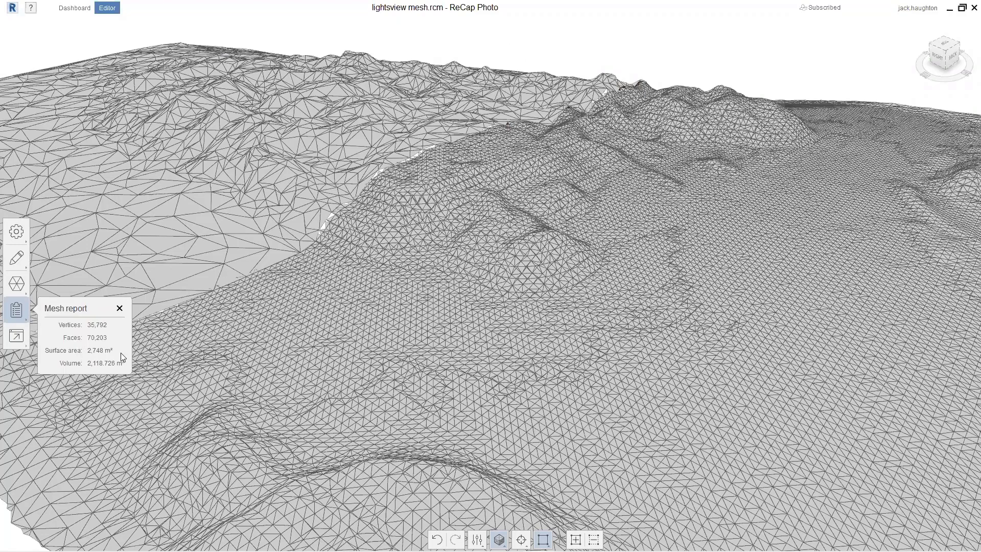
right_drag(430, 350, 408, 320)
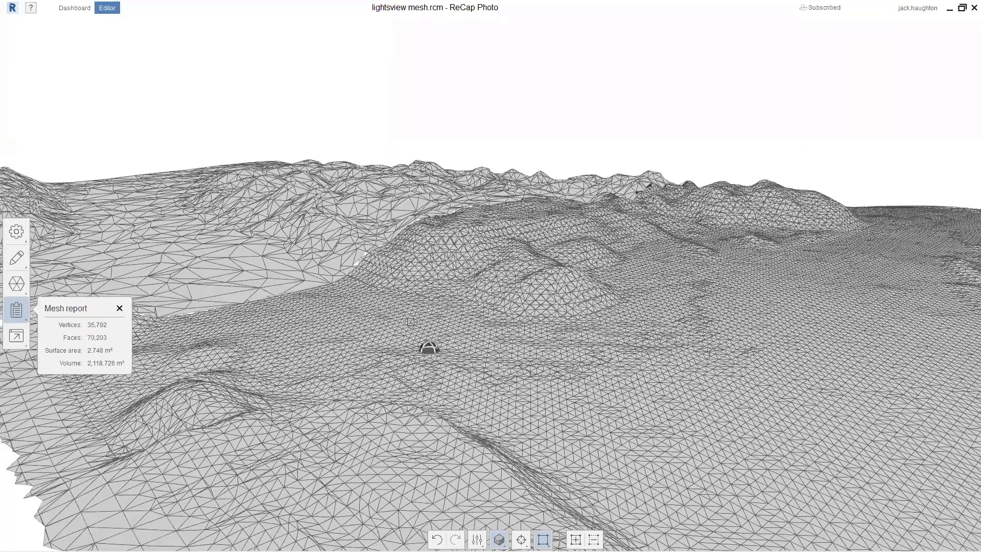
right_drag(481, 347, 580, 342)
scroll(580, 341, down, 4)
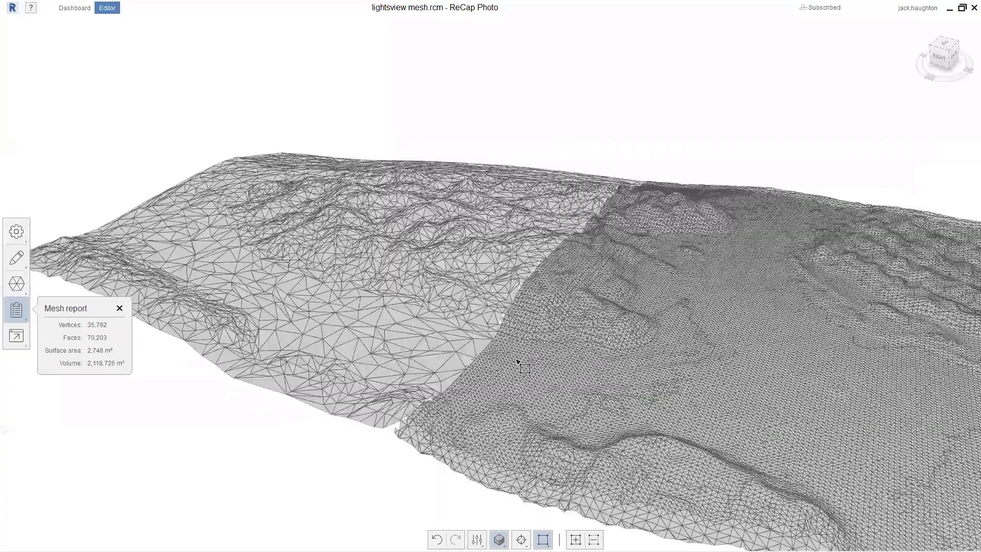
middle_drag(518, 361, 581, 376)
right_drag(499, 326, 536, 291)
click(542, 538)
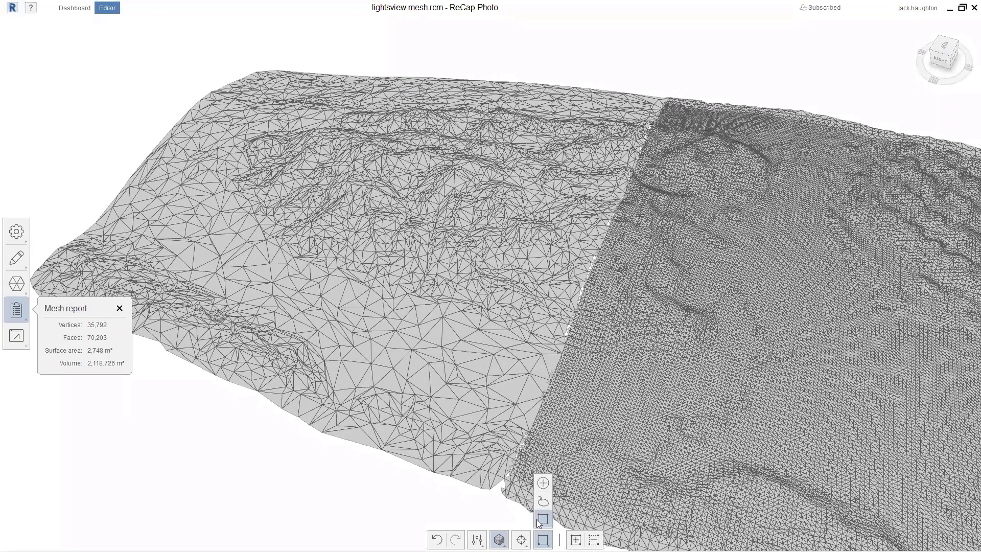
drag(242, 104, 775, 353)
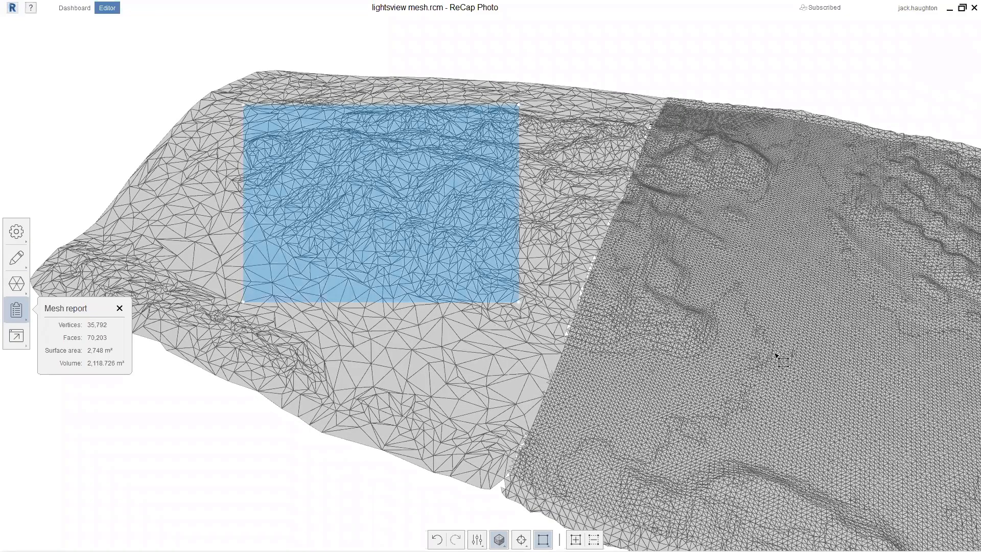
right_drag(551, 327, 517, 314)
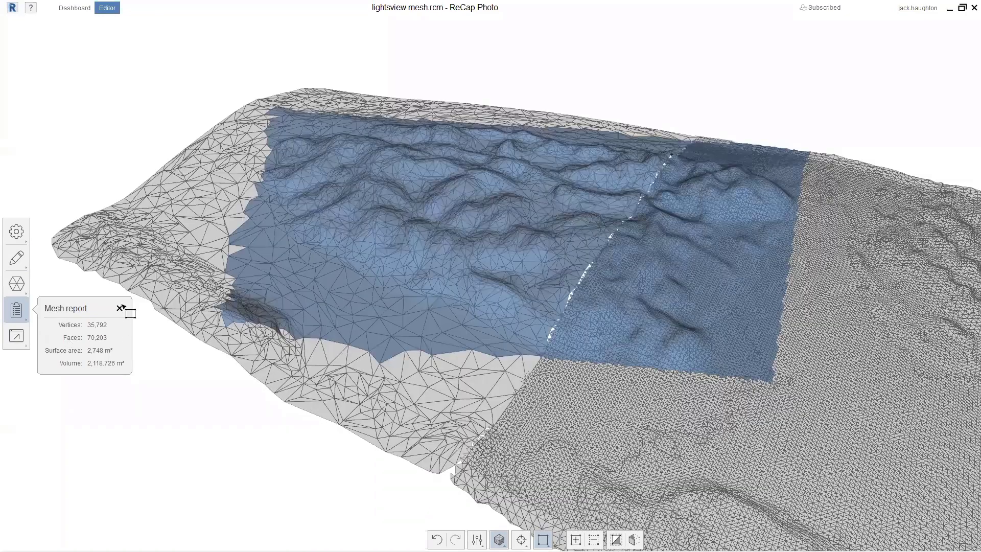
key(Escape)
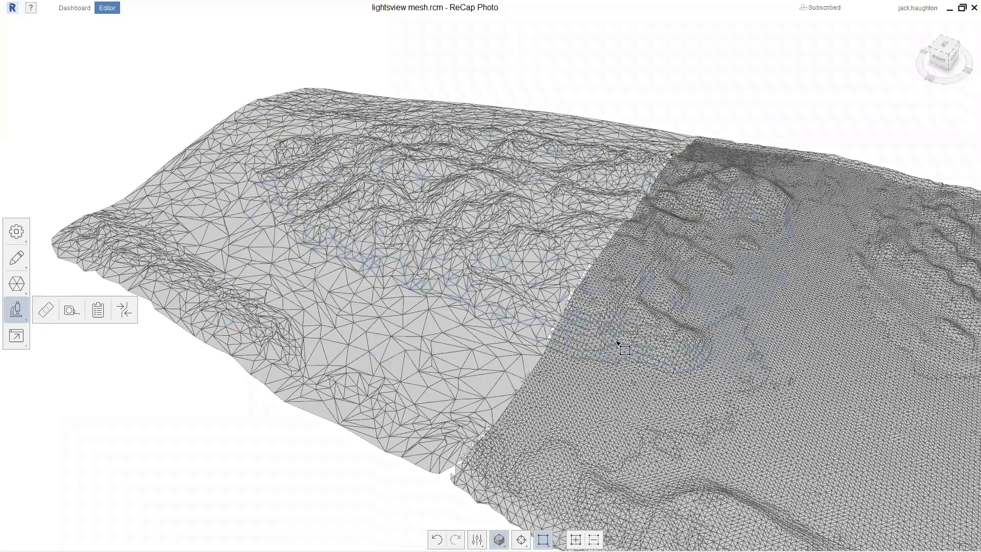
Select a rectangular area over the coarse part and the edge of the dense part, and view its mesh report.
drag(378, 147, 618, 343)
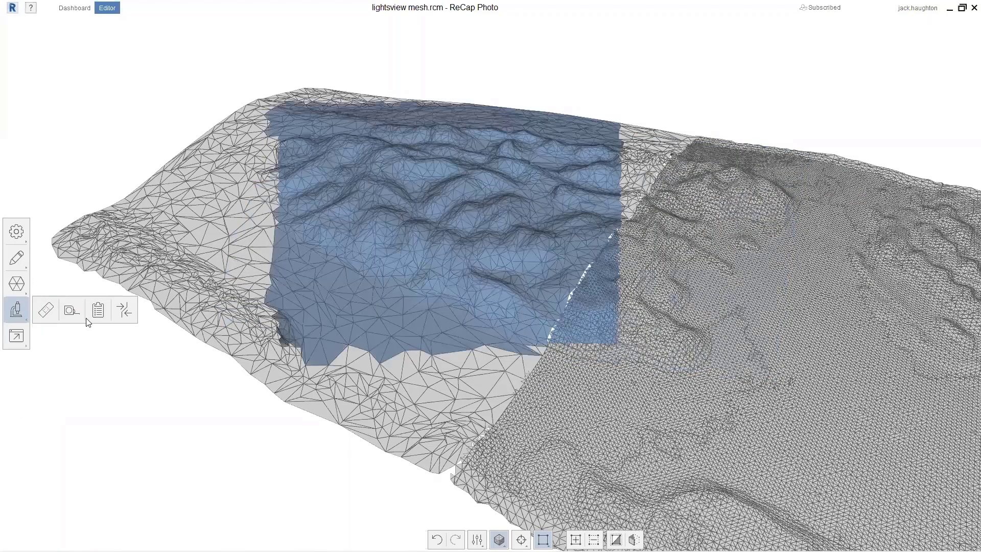
click(98, 309)
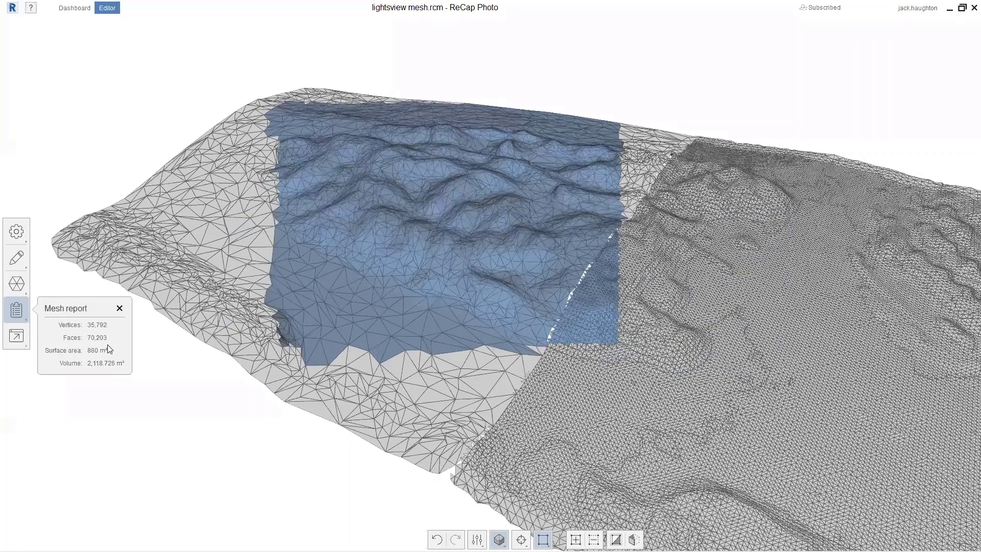
click(120, 309)
Start a difference analysis on the Lightsview mesh and load Test.rcm from the Test folder as the comparison model.
mouse_move(20, 309)
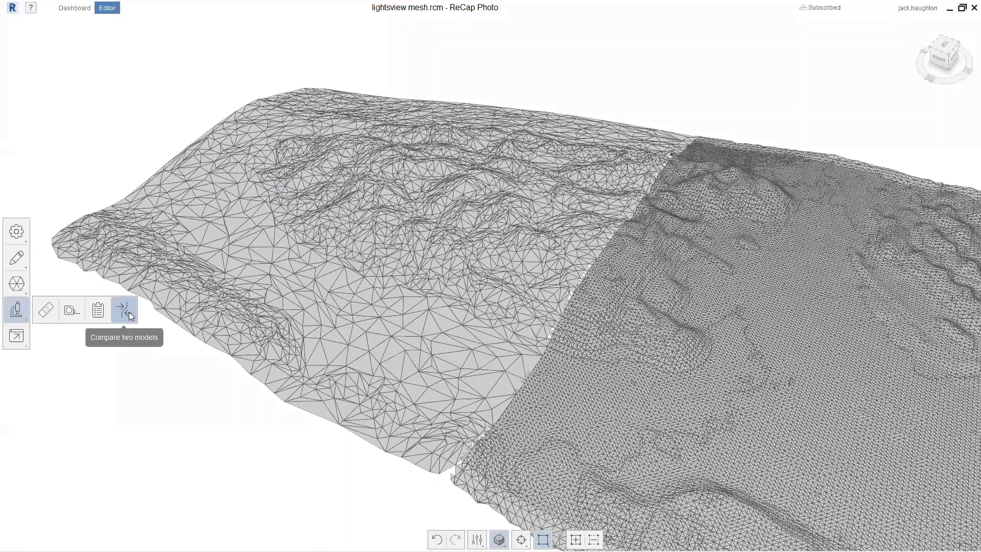
click(128, 312)
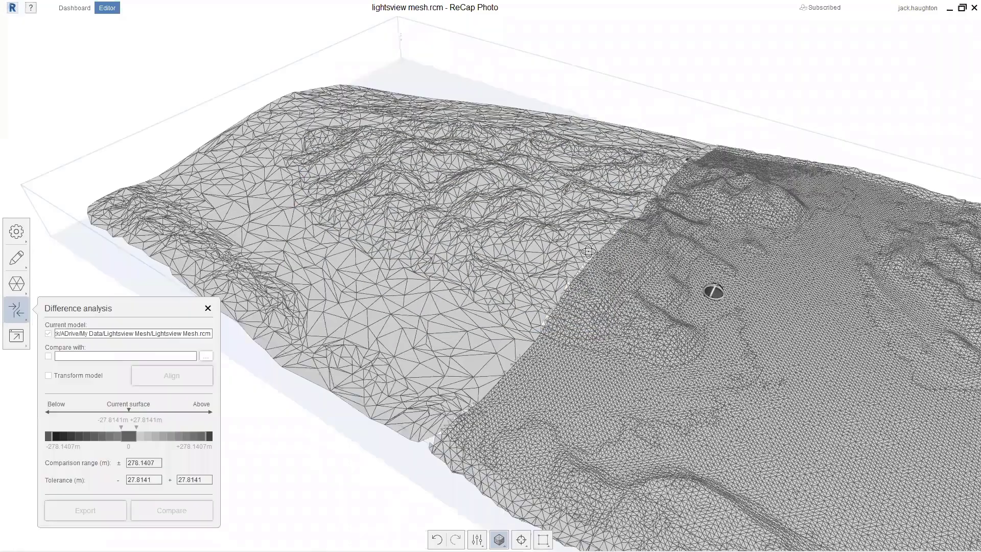
scroll(756, 290, down, 2)
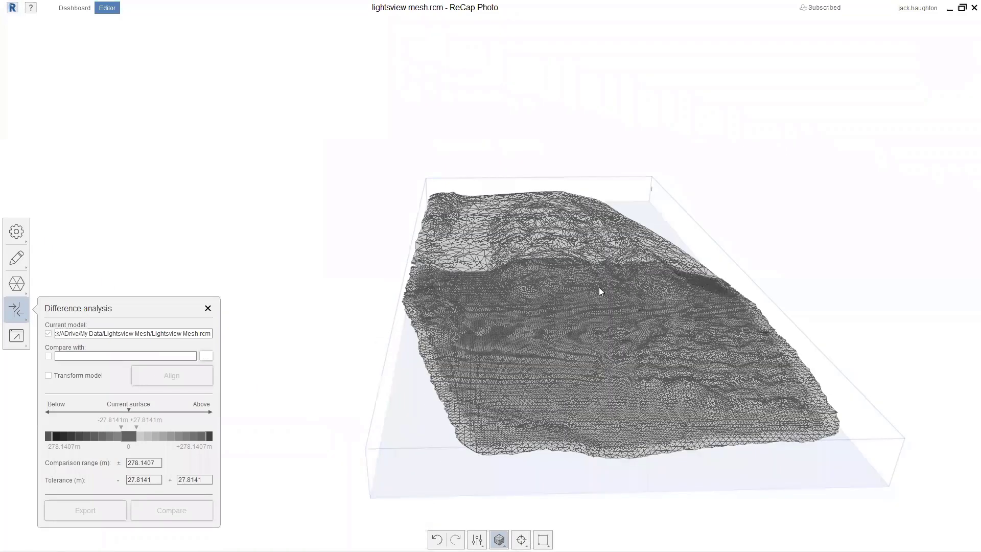
scroll(603, 289, down, 2)
drag(457, 237, 578, 316)
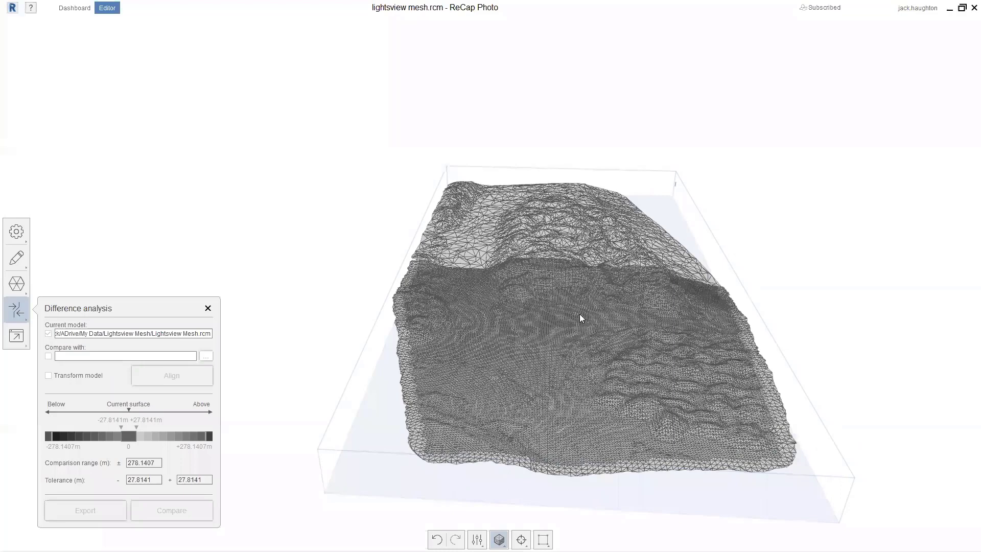
drag(590, 341, 566, 197)
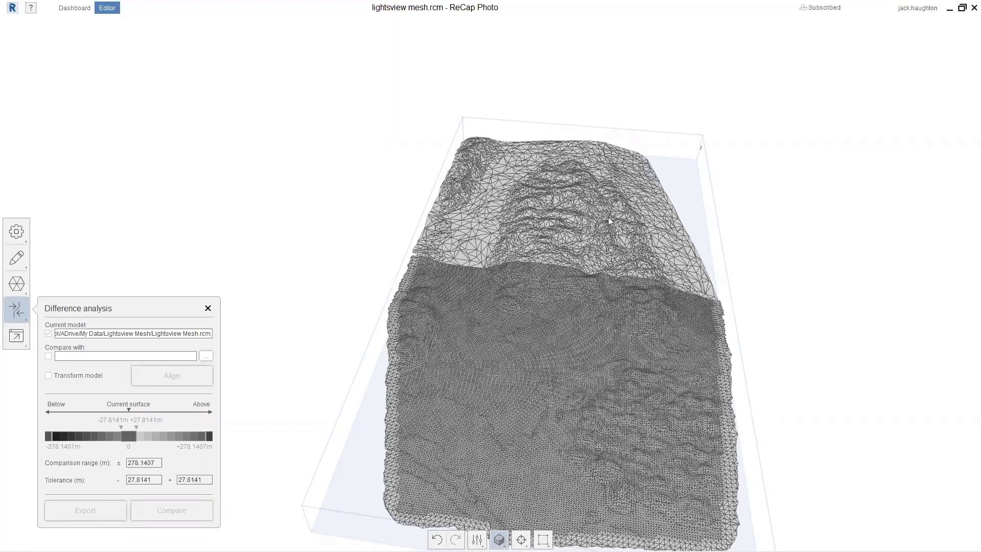
click(206, 355)
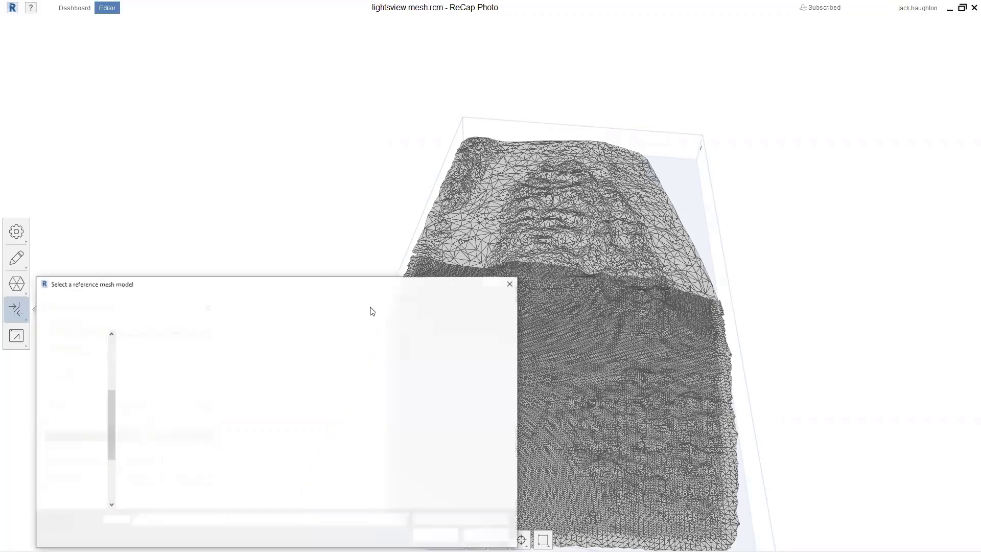
drag(330, 287, 715, 187)
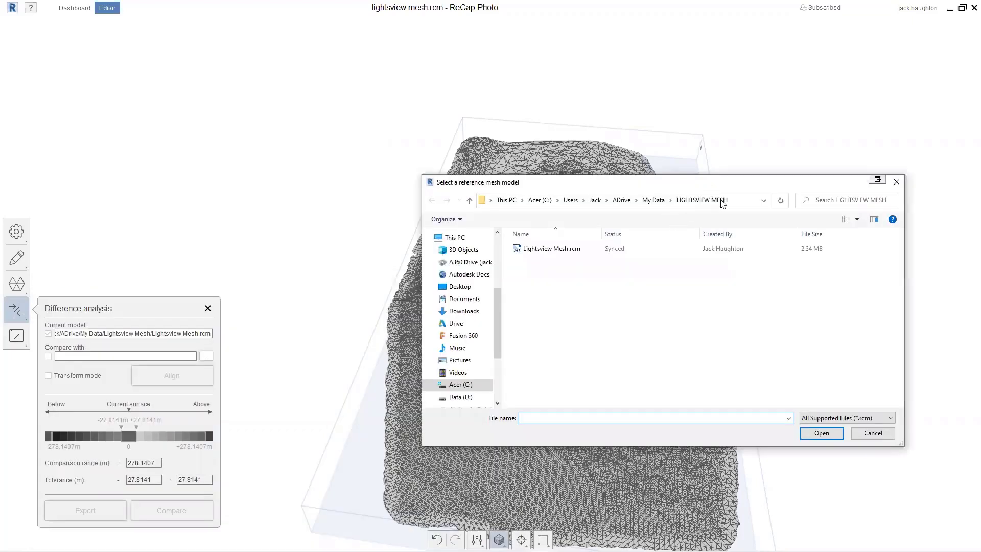
click(653, 200)
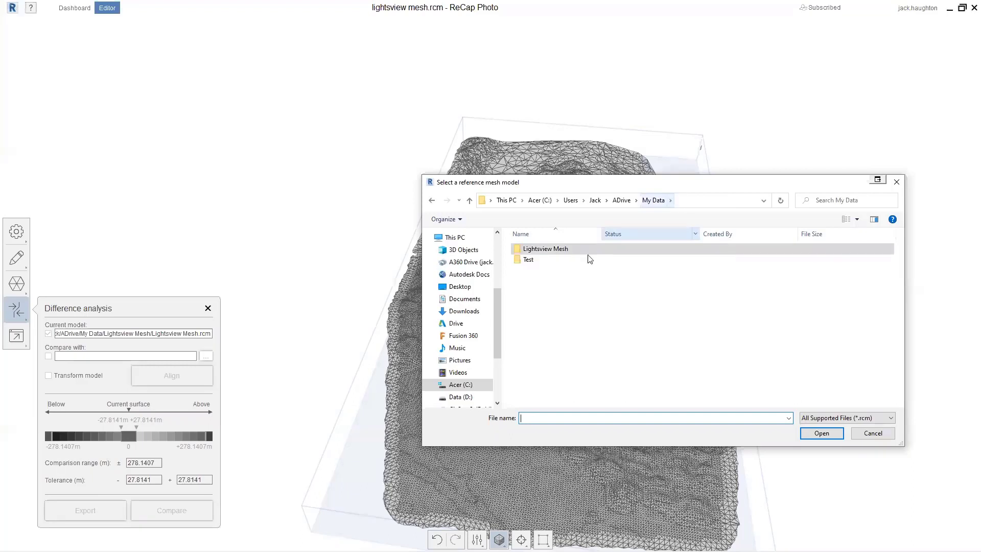
double_click(546, 262)
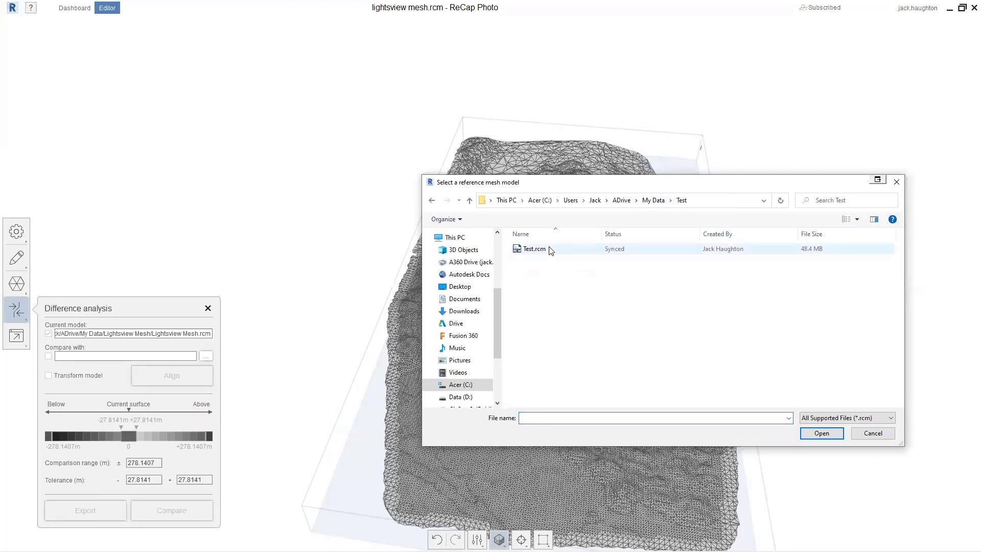
click(535, 250)
click(535, 250)
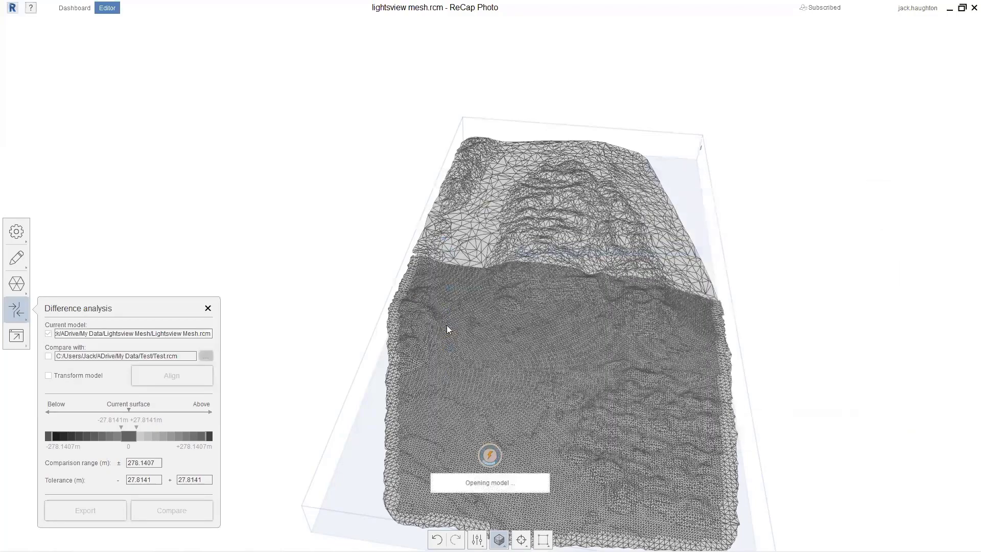
Set the negative tolerance to 80.8141 m and run the comparison between the two models.
drag(452, 339, 488, 310)
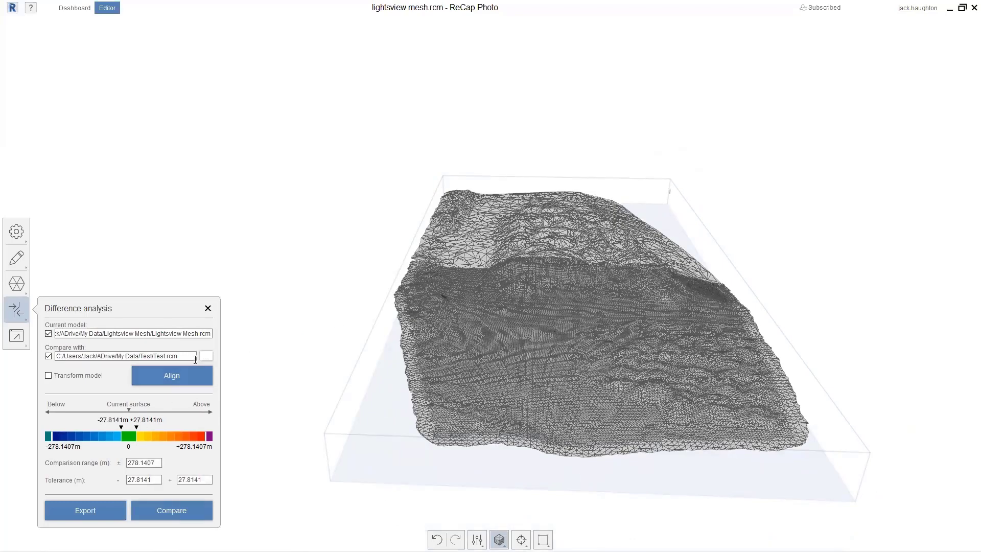
click(171, 375)
mouse_move(639, 353)
right_down()
mouse_move(626, 329)
mouse_move(631, 342)
right_up()
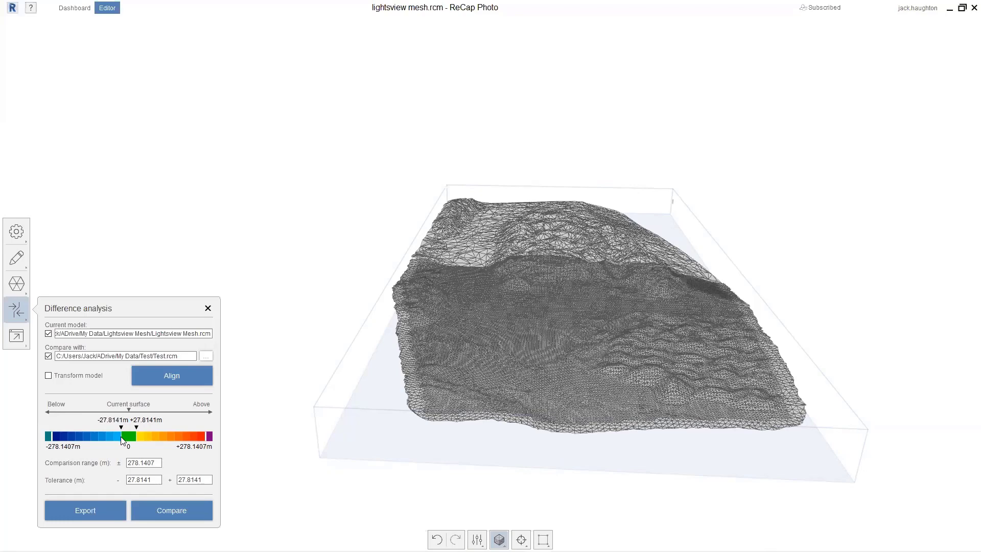
right_drag(576, 321, 573, 329)
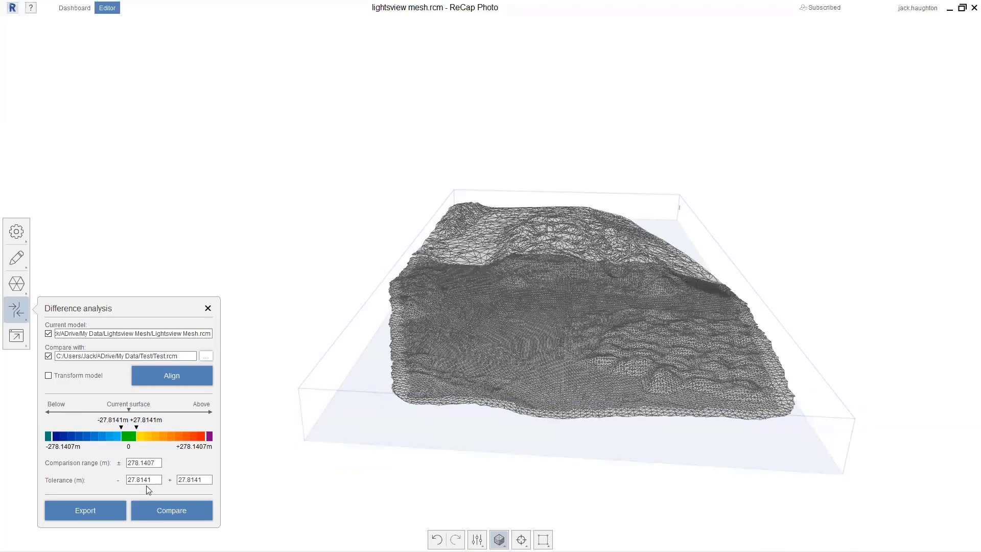
double_click(128, 480)
text(80)
click(186, 476)
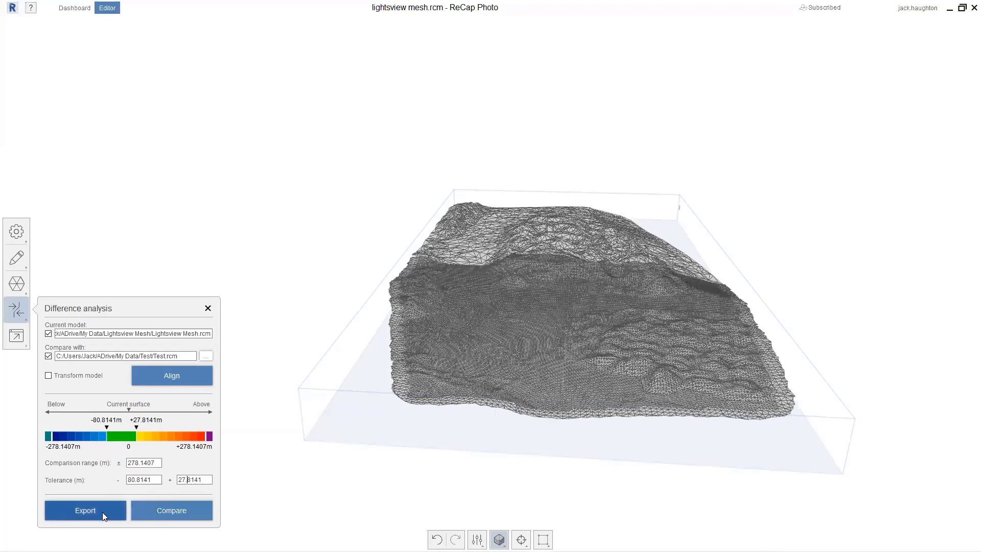
click(176, 511)
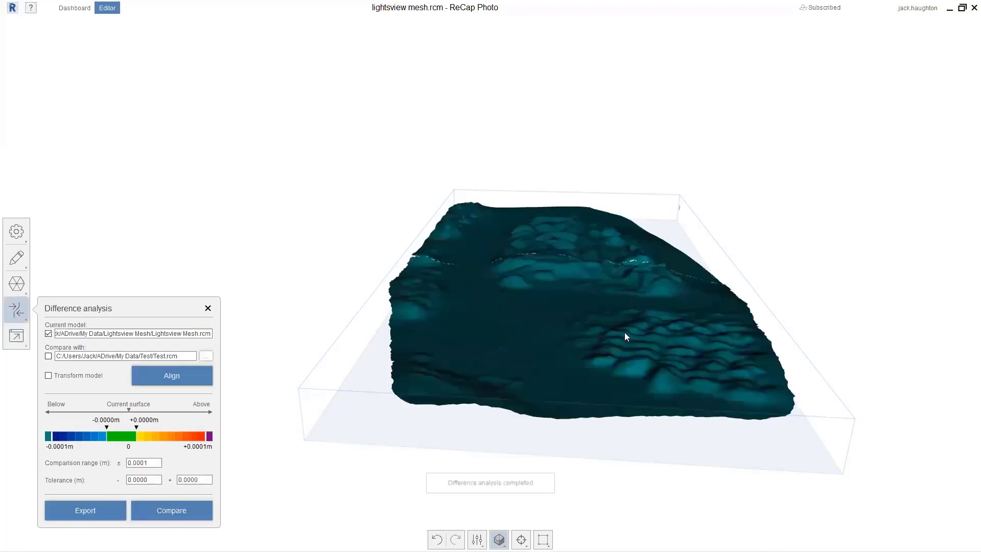
Examine the comparison result, check the file types available for saving the difference report, cancel the save and close the analysis.
drag(624, 332, 657, 330)
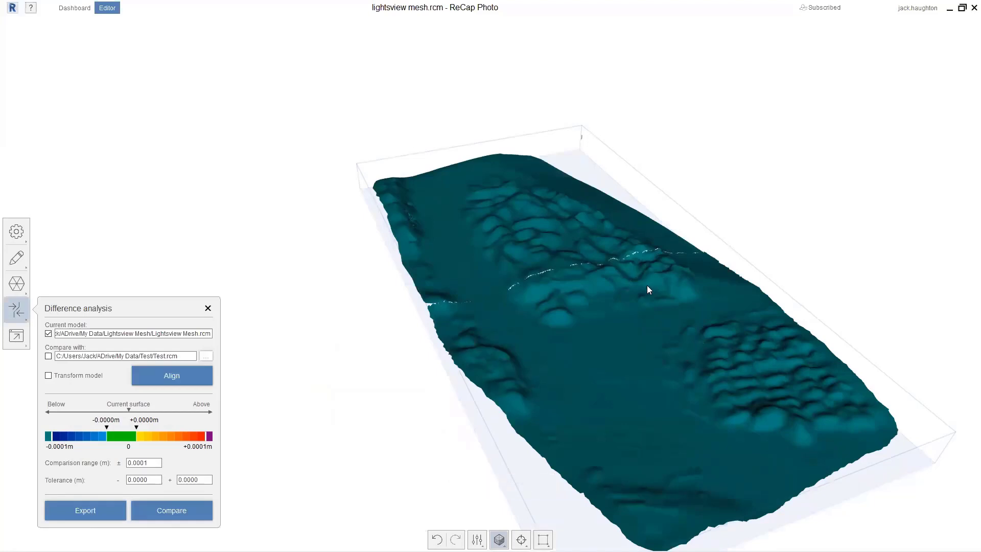
drag(647, 285, 627, 286)
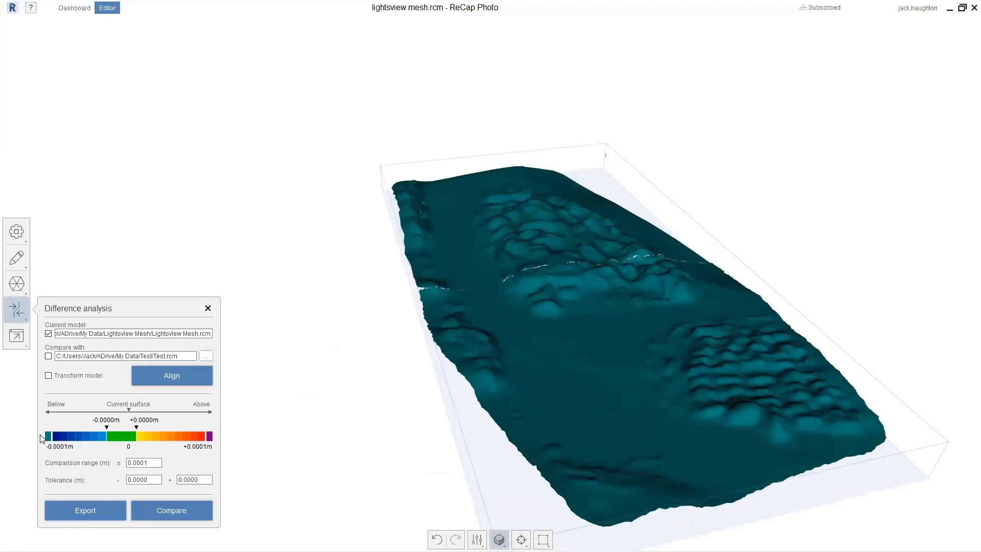
drag(887, 374, 679, 332)
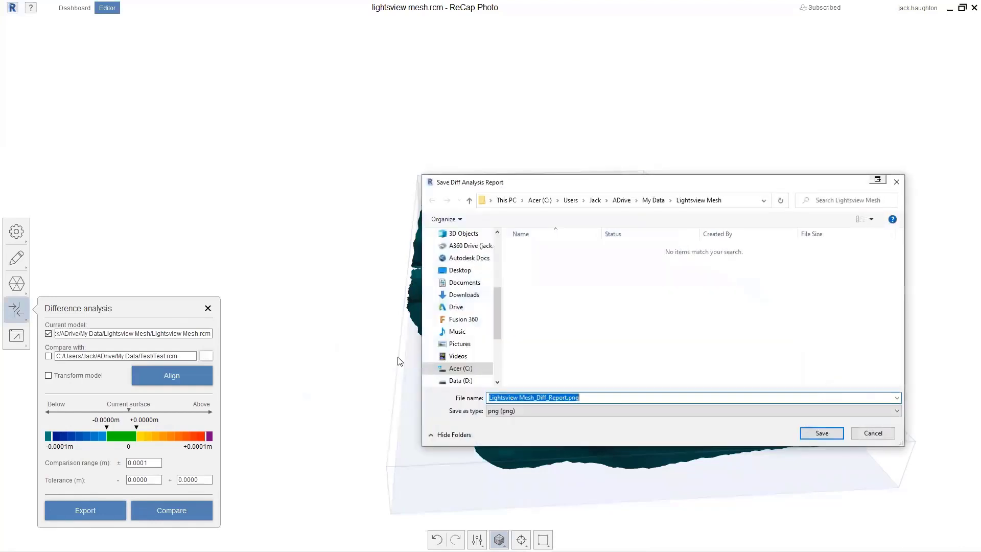
click(559, 411)
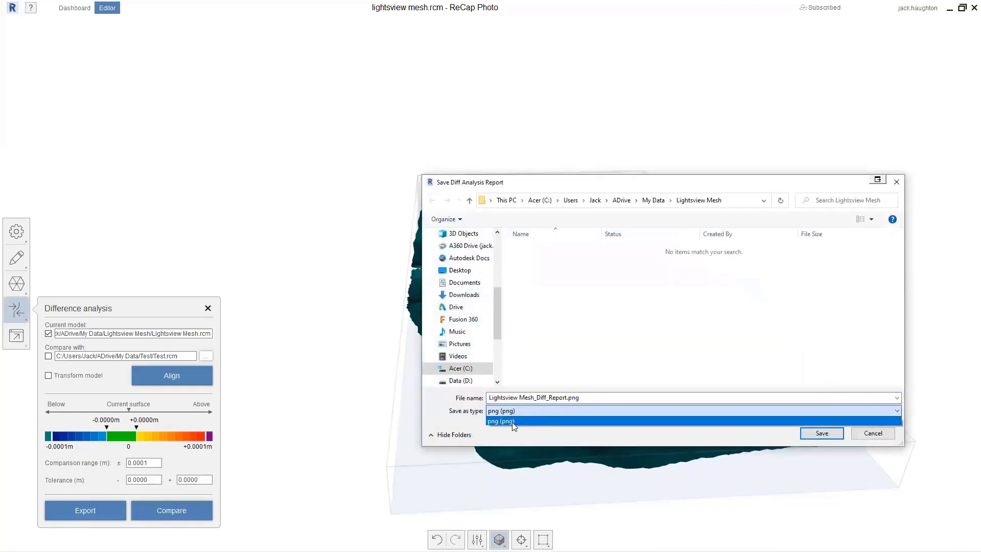
click(725, 182)
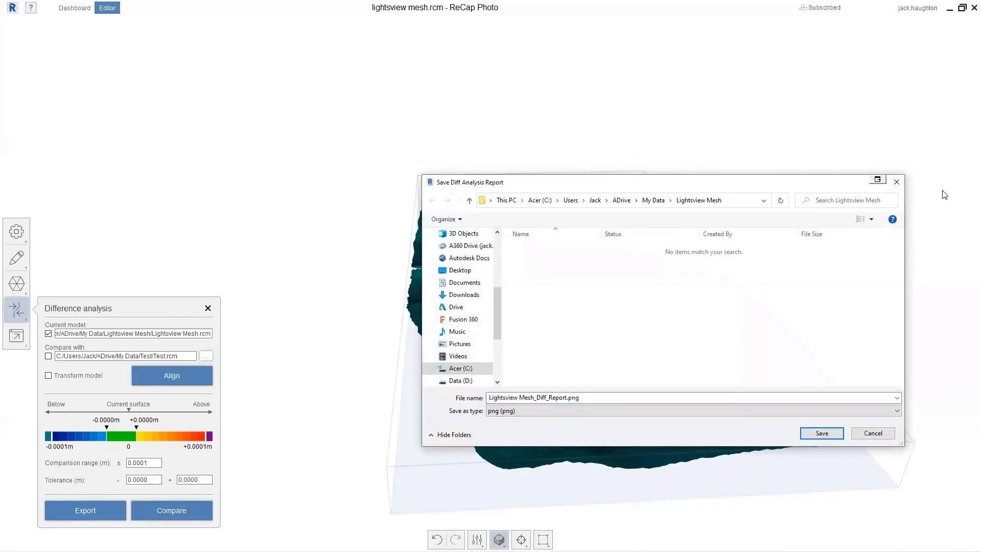
click(897, 182)
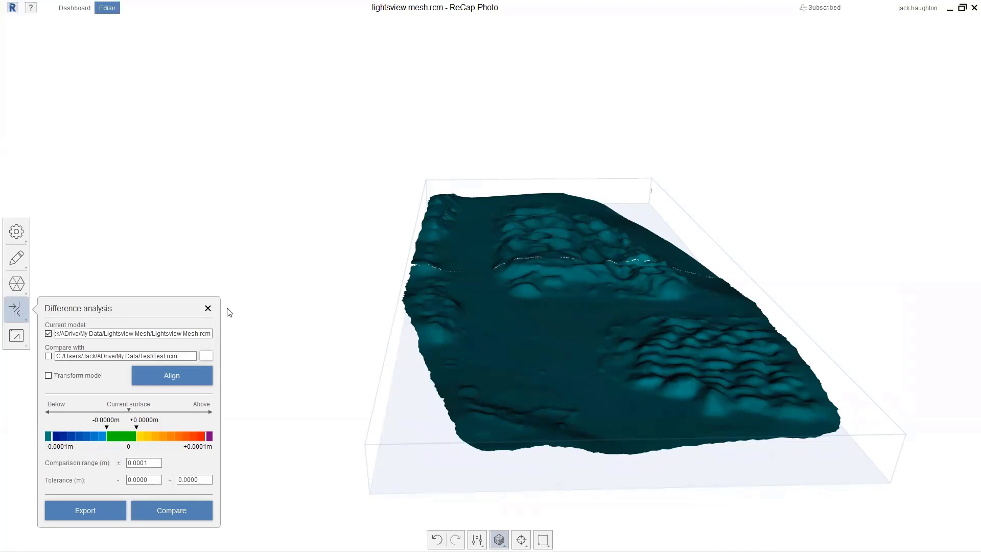
click(207, 308)
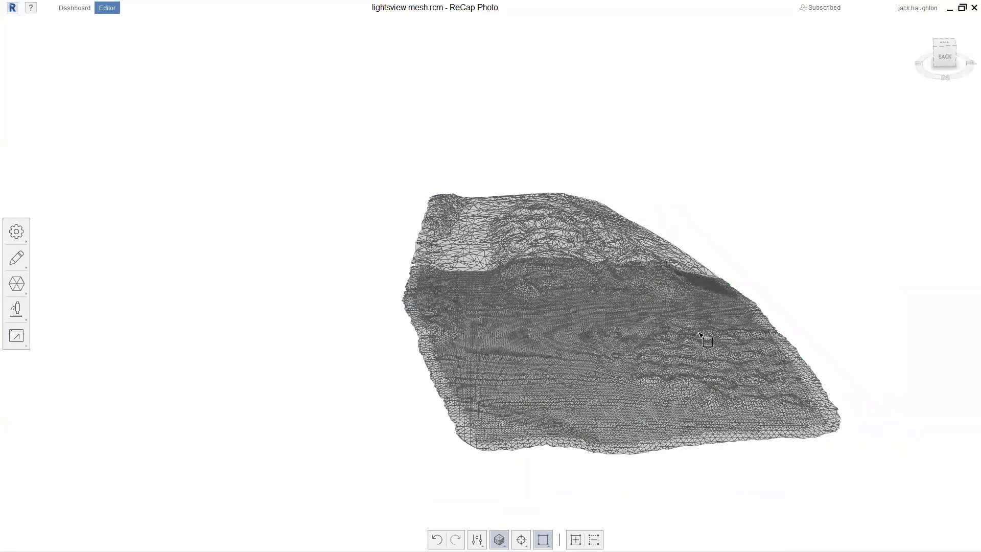
Examine the wireframe mesh and look through the image and video export options.
right_drag(698, 332, 613, 314)
middle_drag(598, 315, 556, 373)
right_drag(645, 353, 629, 367)
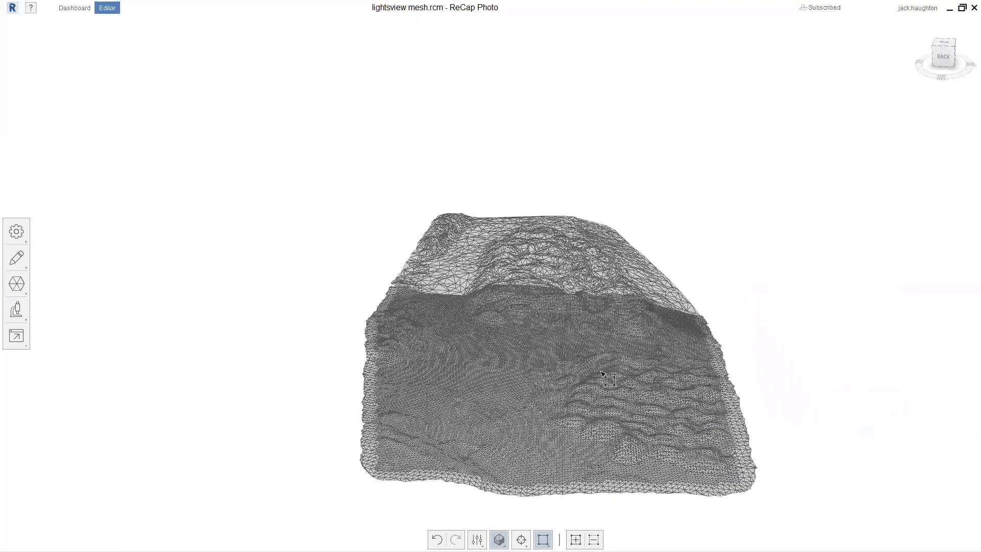
click(14, 342)
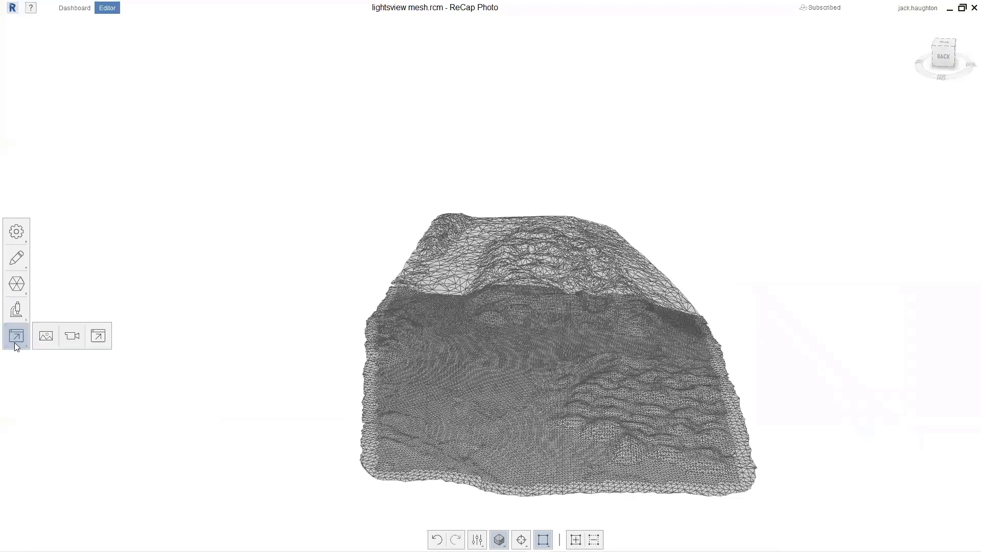
click(46, 338)
right_drag(662, 320, 654, 342)
scroll(633, 371, down, 2)
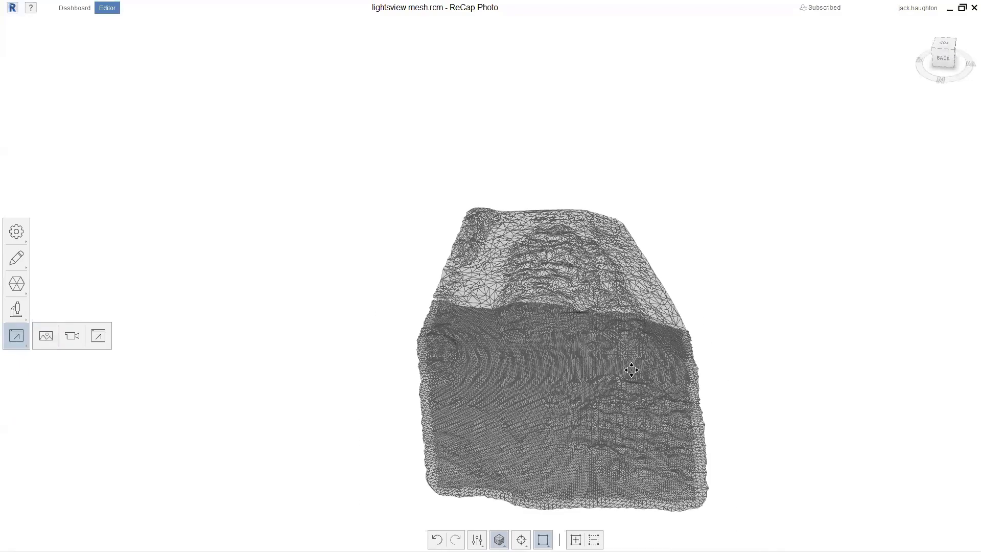
middle_drag(633, 371, 627, 342)
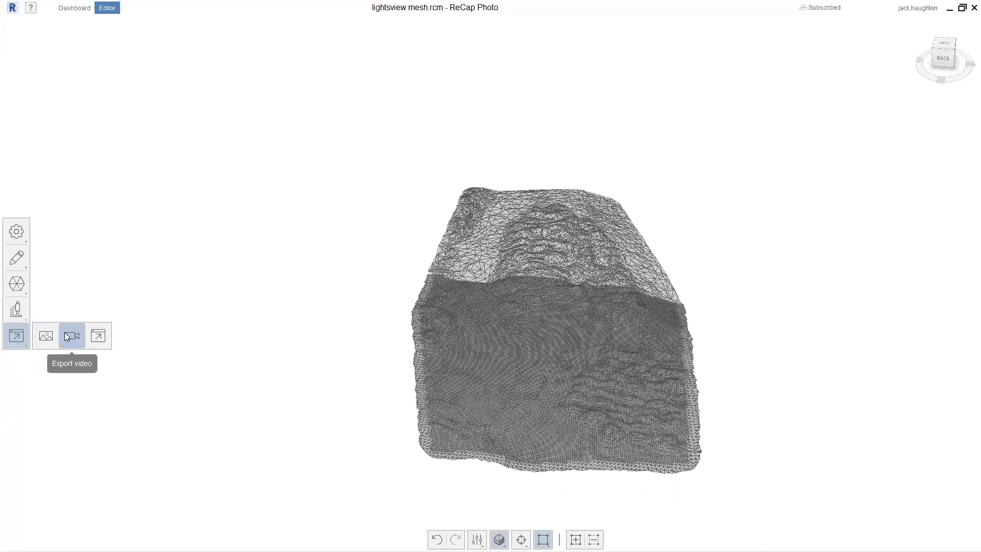
Open the advanced model export settings and review the available file formats, keeping OBJ.
click(98, 335)
click(142, 328)
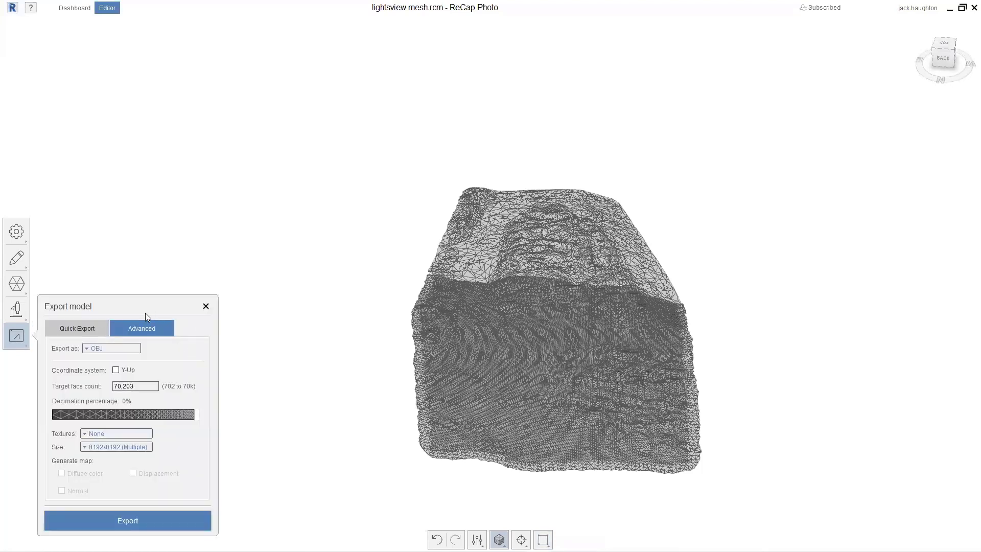
click(85, 349)
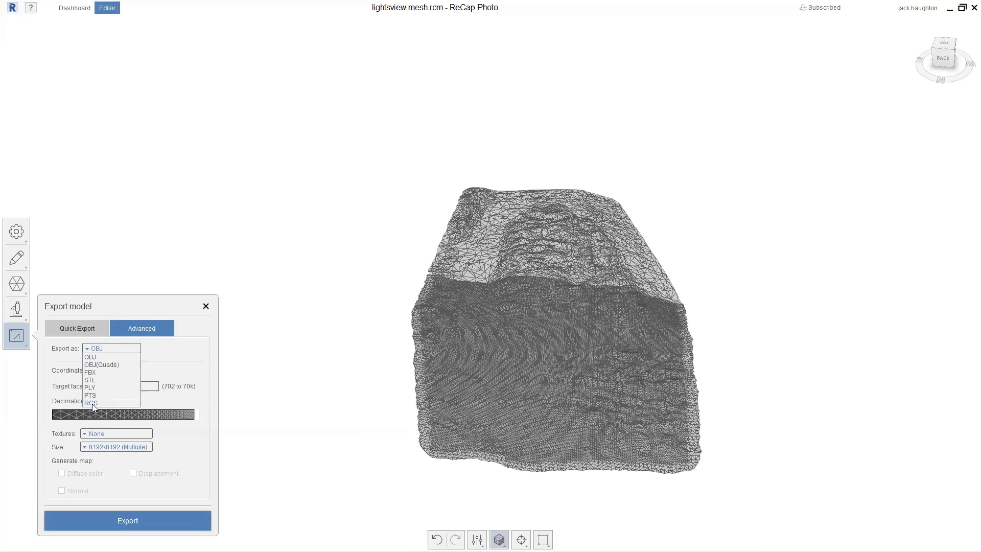
click(90, 357)
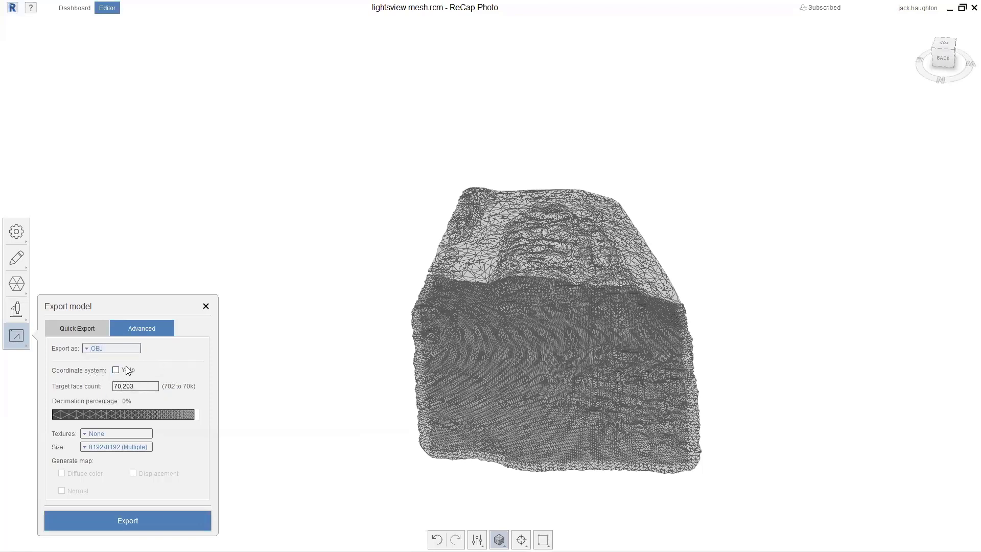
Review the decimation and texture options for the OBJ export, keeping textures at None, and display the mesh as a solid surface without wireframe.
drag(558, 298, 562, 269)
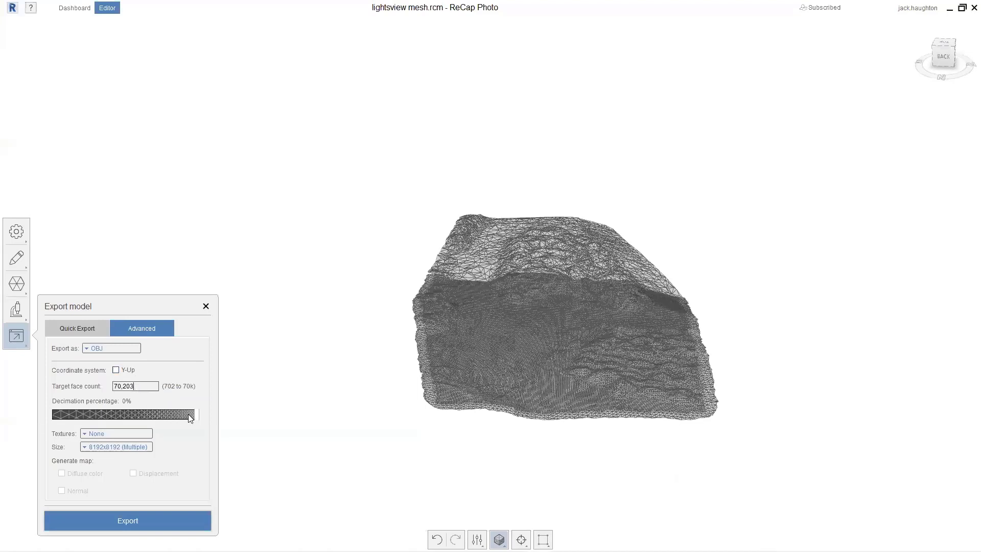
mouse_move(195, 415)
mouse_down()
mouse_move(152, 411)
mouse_move(209, 421)
mouse_up()
click(86, 434)
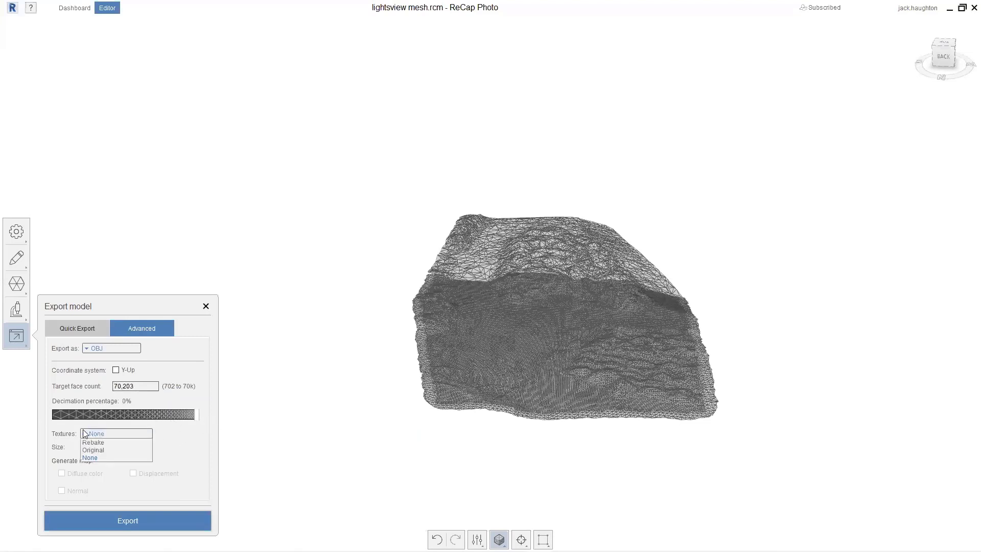
click(108, 433)
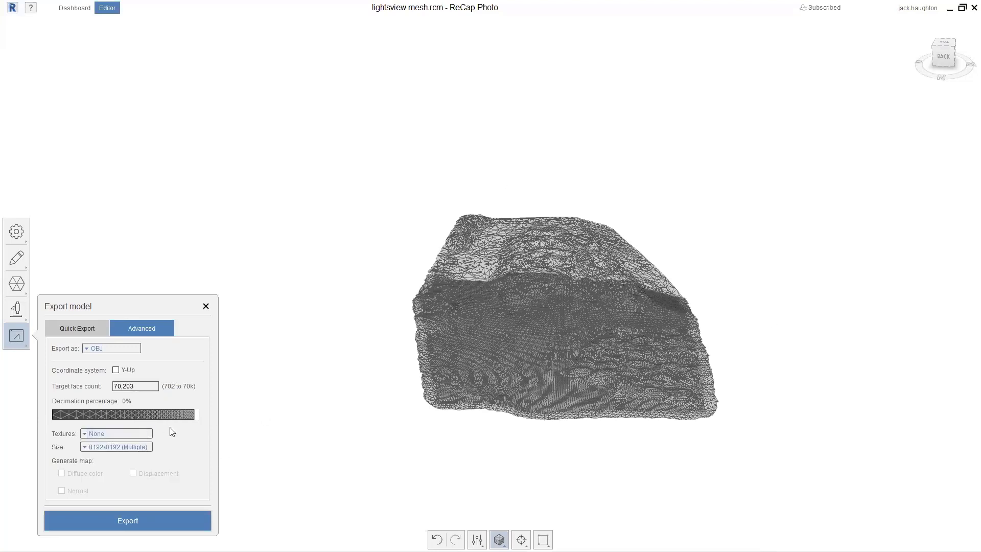
click(499, 540)
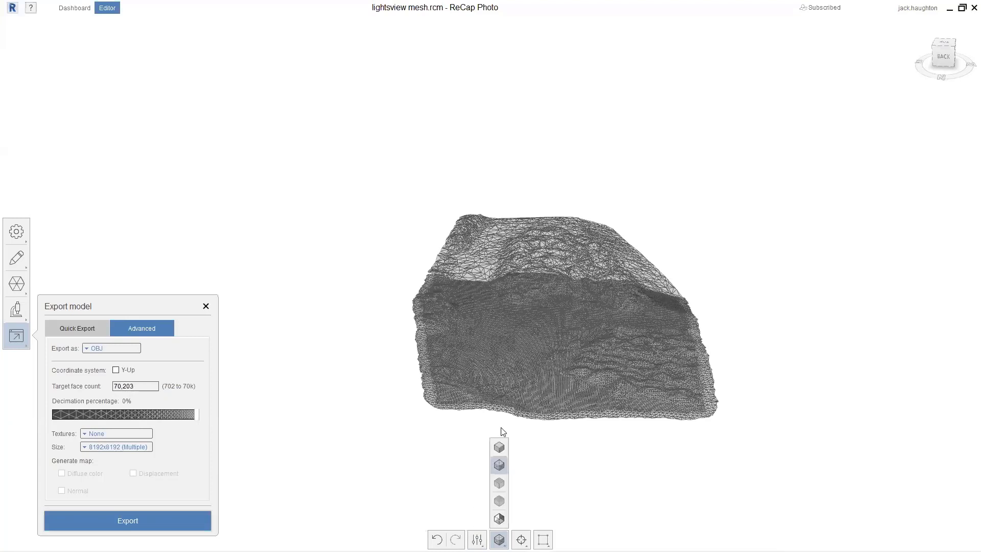
click(500, 445)
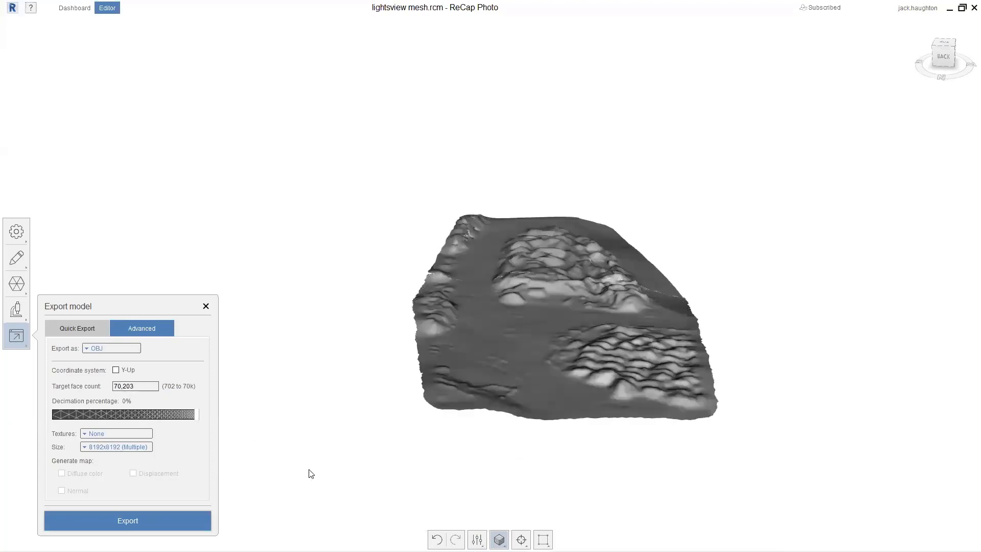
Review the application presets for quick export and compare them with the advanced settings, keeping 123D Make - OBJ.
click(77, 328)
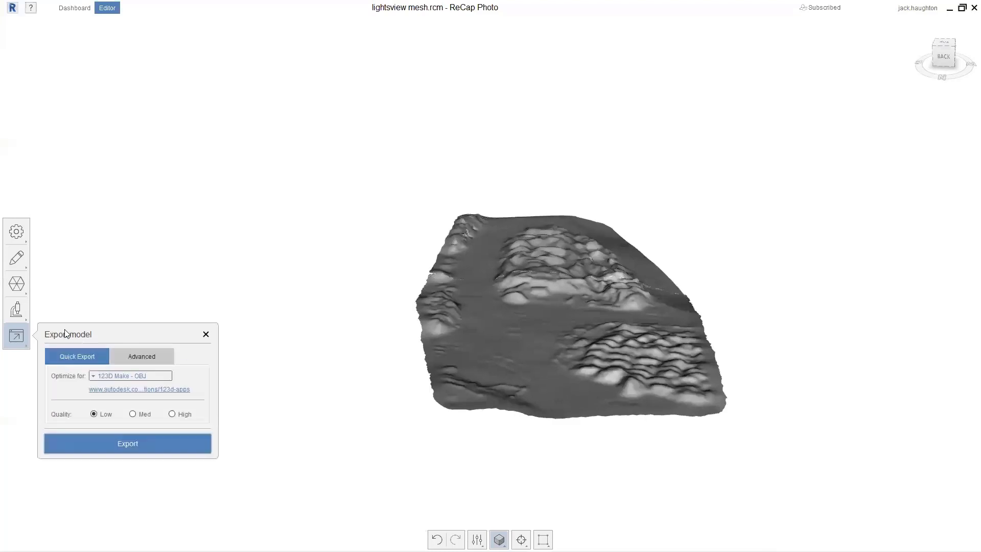
drag(454, 217, 394, 299)
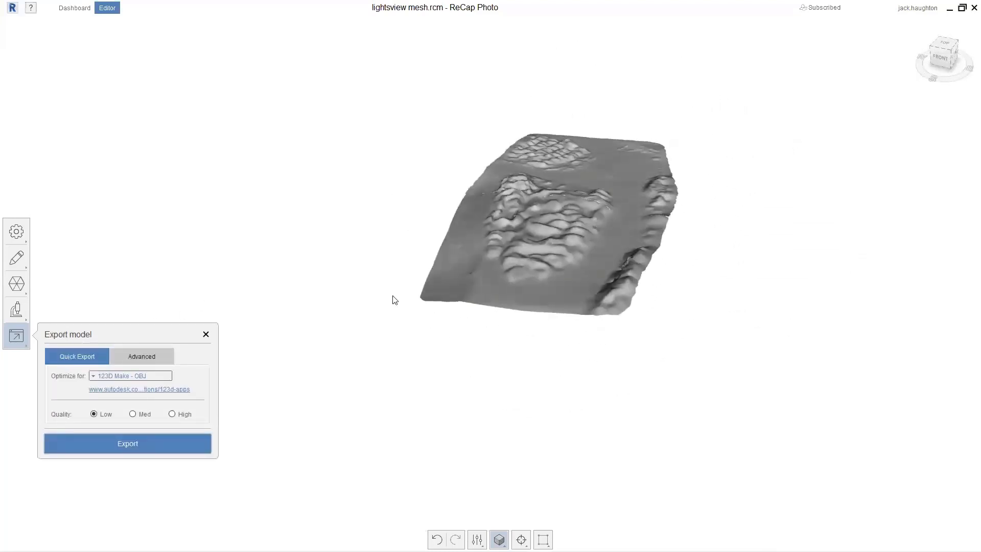
click(93, 376)
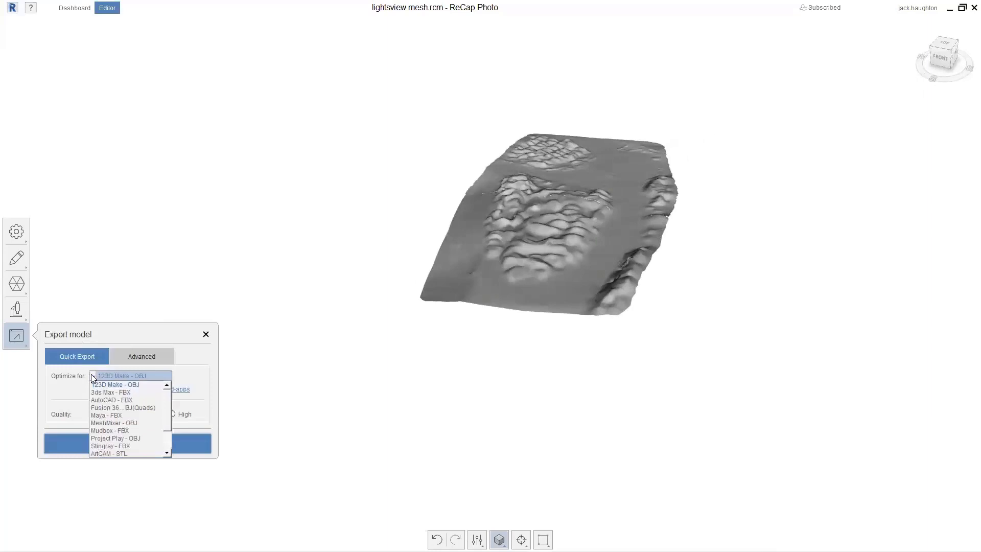
click(125, 385)
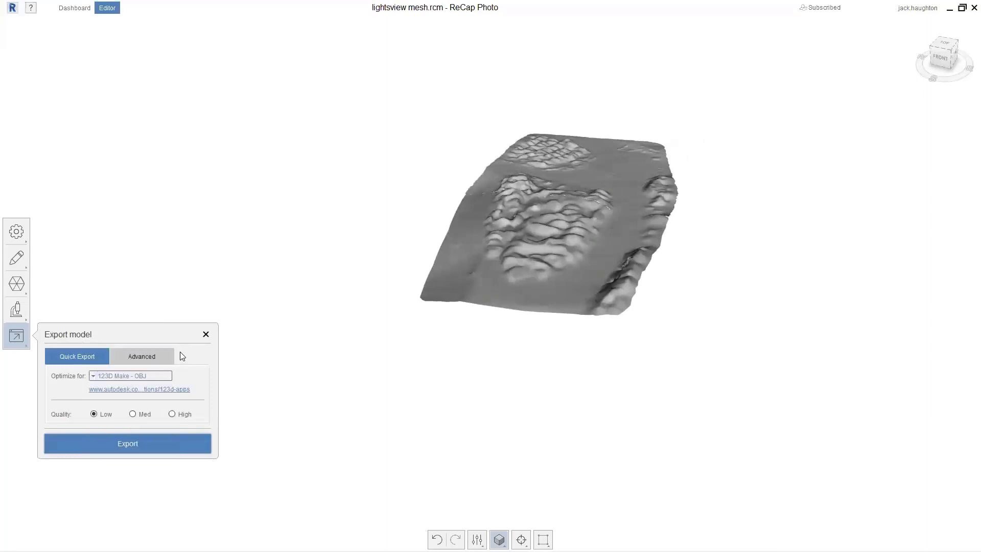
click(116, 356)
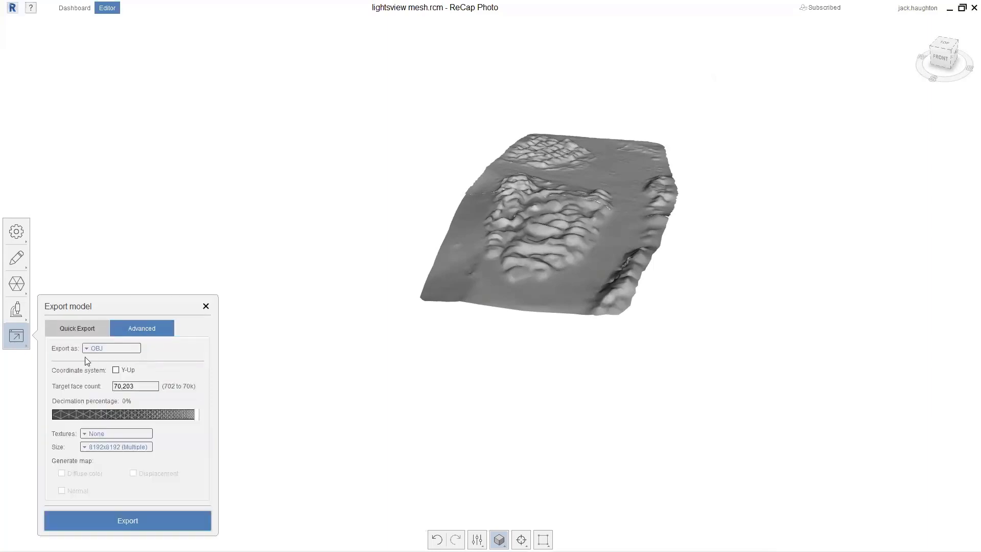
click(86, 328)
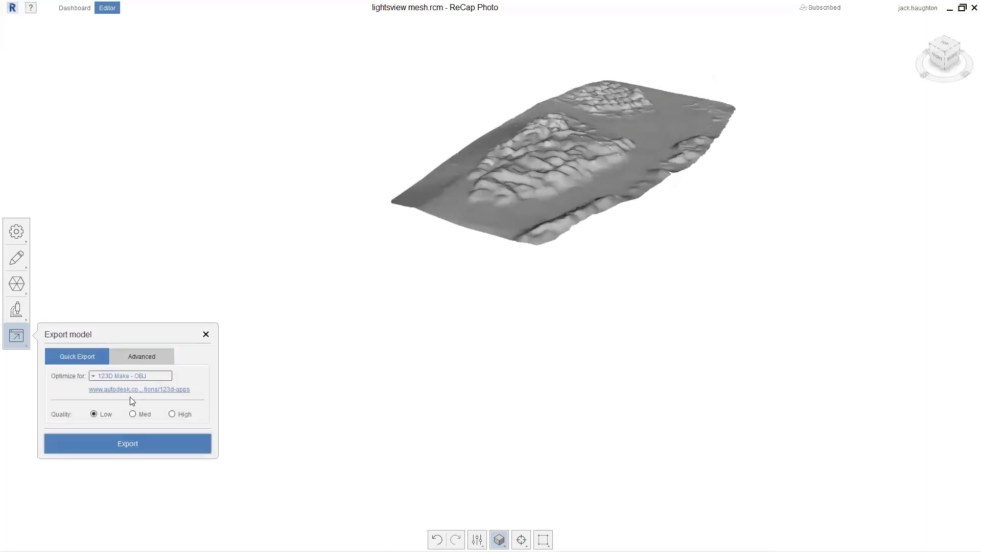
click(94, 374)
scroll(133, 449, down, 2)
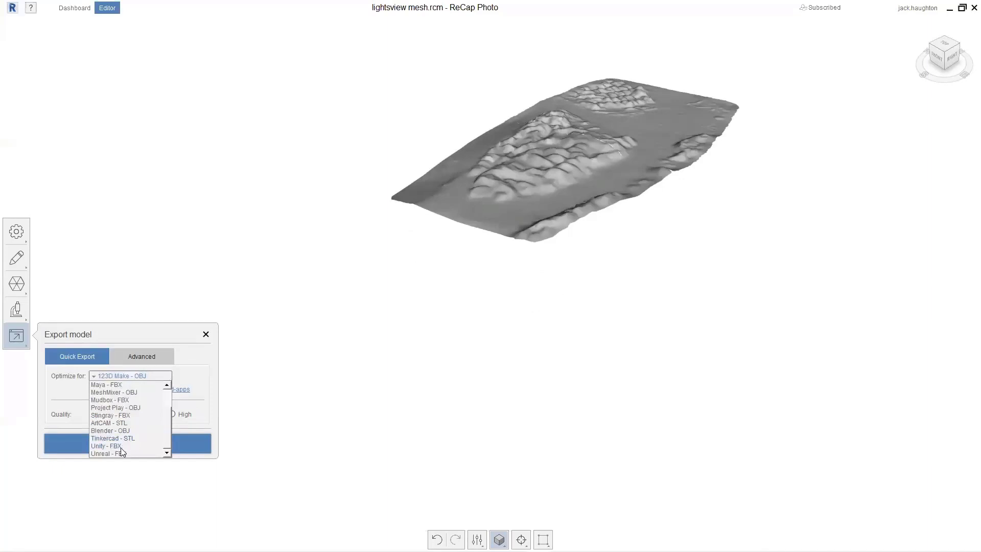
click(191, 358)
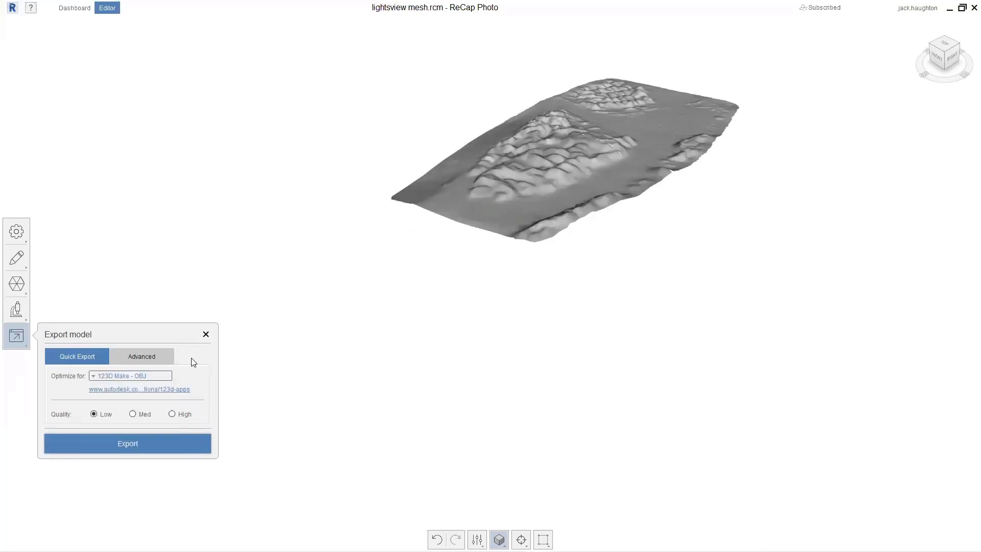
Set the quick export quality to High and close the export settings without exporting.
click(133, 414)
click(173, 414)
mouse_move(189, 392)
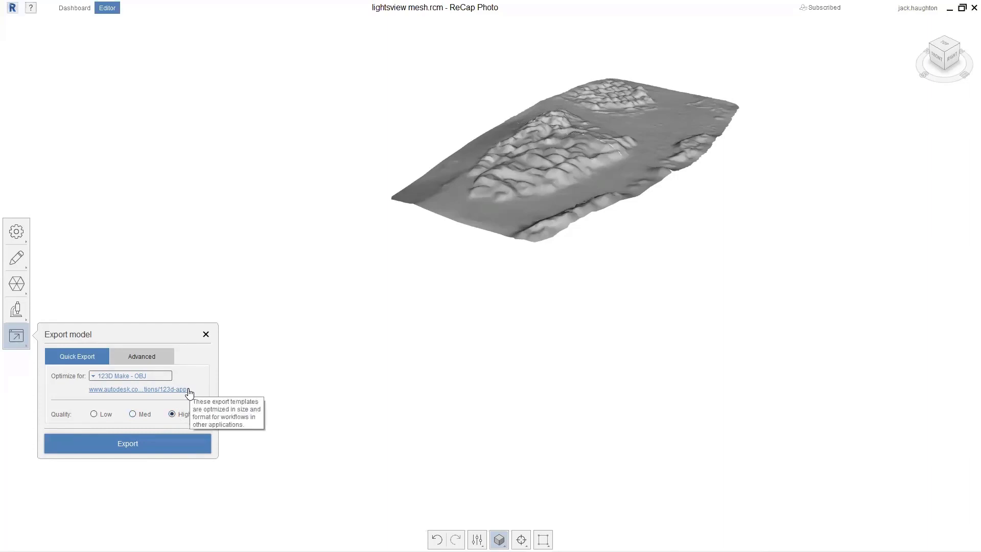
mouse_move(183, 418)
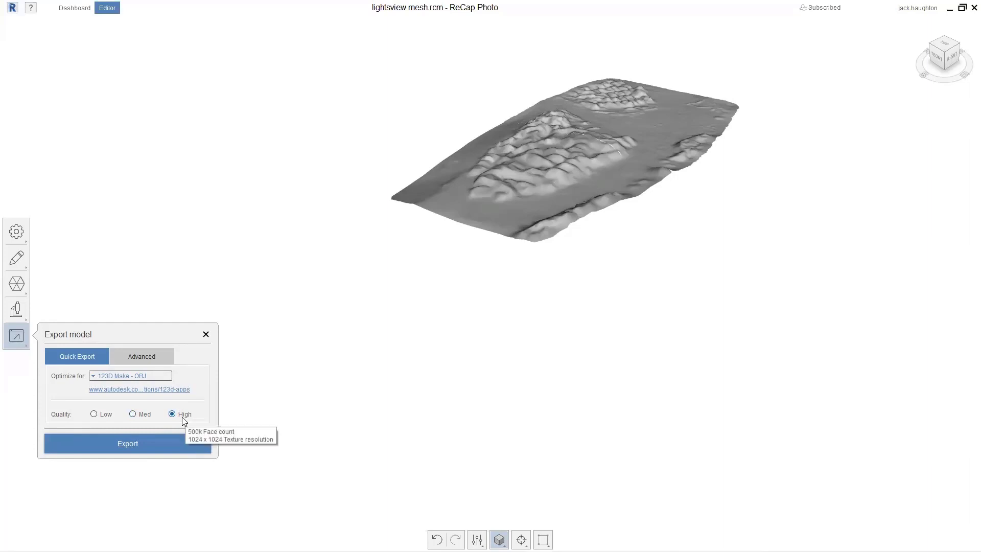
click(206, 335)
middle_drag(412, 297, 575, 219)
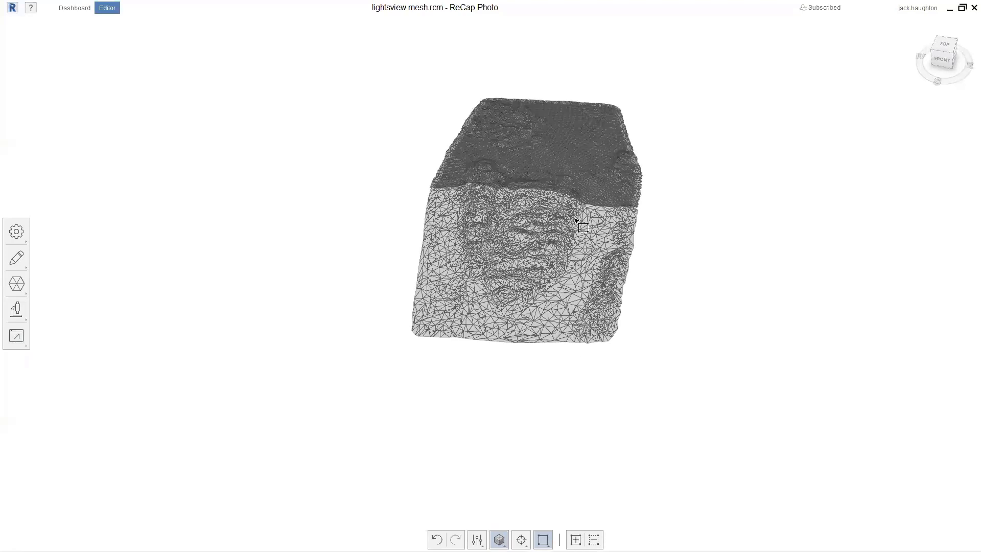
middle_drag(573, 231, 553, 262)
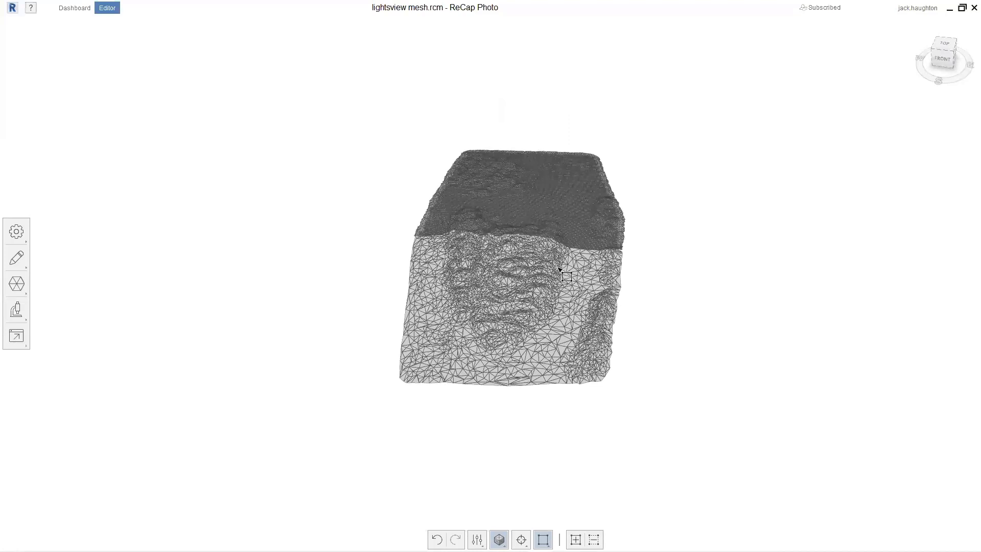